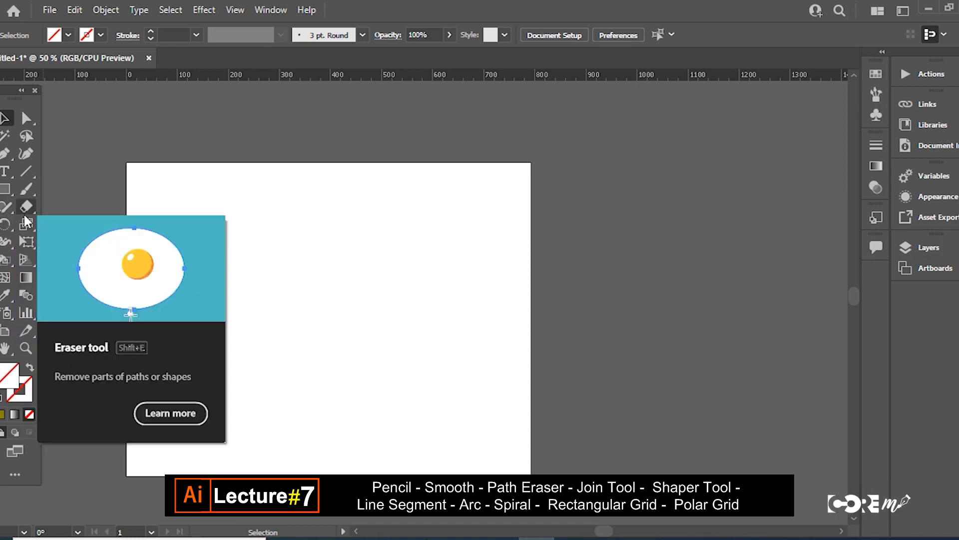
- Tear off the Shaper and Pencil tool group as a floating panel and place it beside the toolbar
{"action": "left_click", "coordinate": [7, 209]}
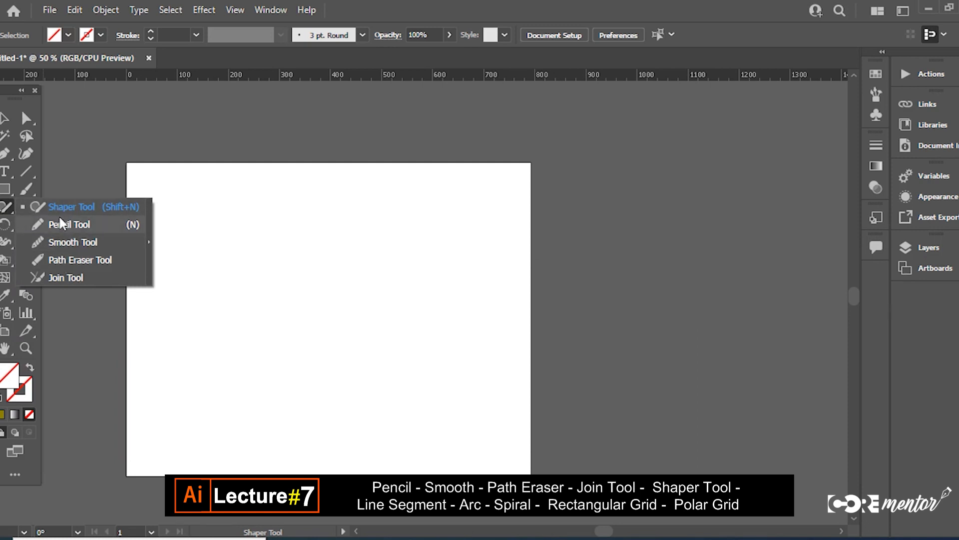
{"action": "left_click", "coordinate": [151, 247]}
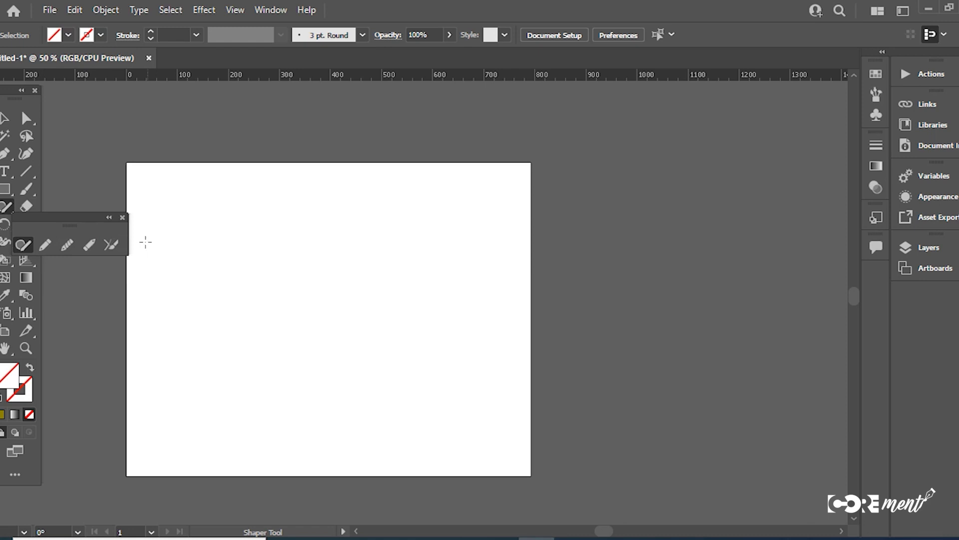
{"action": "left_click_drag", "start_coordinate": [88, 218], "coordinate": [118, 107]}
{"action": "key", "text": "space"}
{"action": "left_click_drag", "start_coordinate": [287, 309], "coordinate": [506, 321]}
{"action": "left_click_drag", "start_coordinate": [103, 109], "coordinate": [139, 120]}
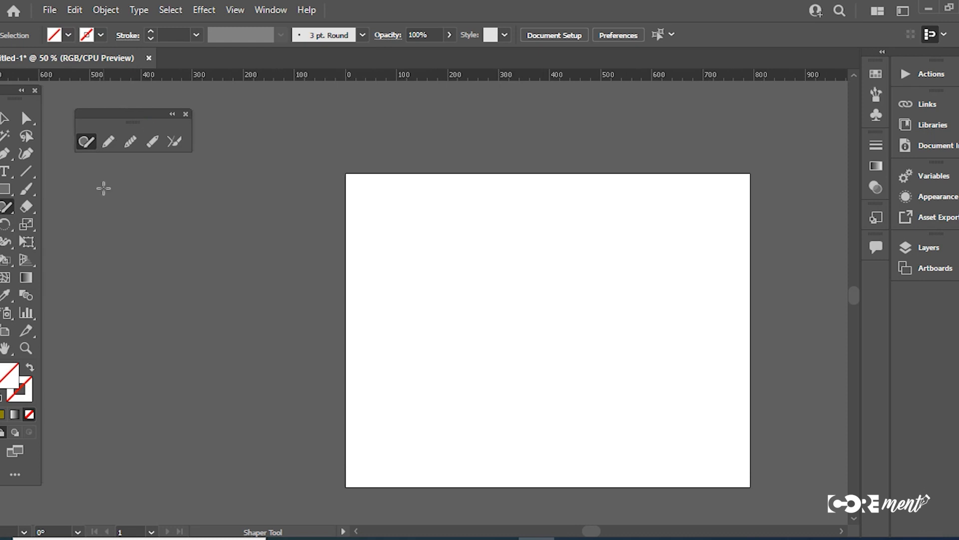
- Tear off the Line Segment tool group as a floating panel and place it directly below the Shaper tool group
{"action": "left_click", "coordinate": [26, 173]}
{"action": "left_click", "coordinate": [25, 172]}
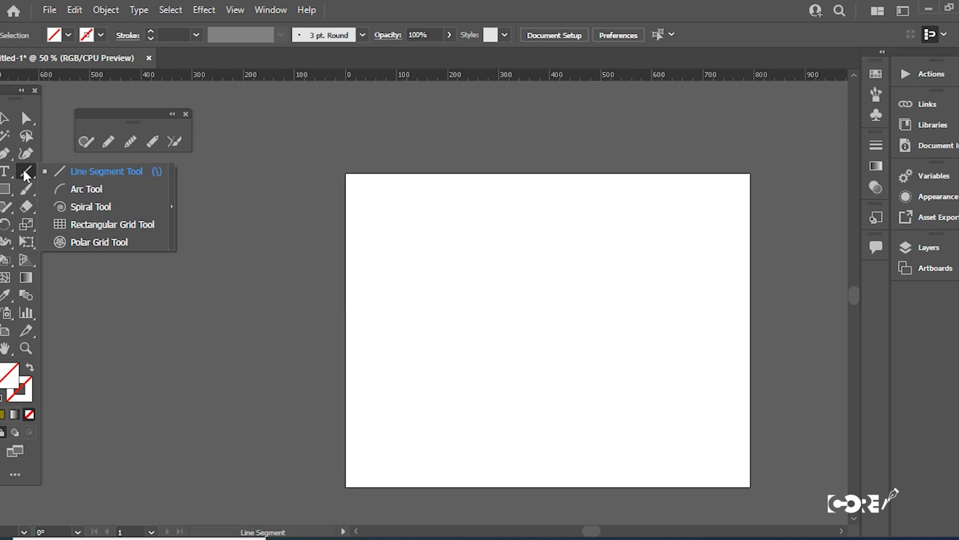
{"action": "left_click", "coordinate": [173, 215]}
{"action": "left_click_drag", "start_coordinate": [95, 185], "coordinate": [137, 166]}
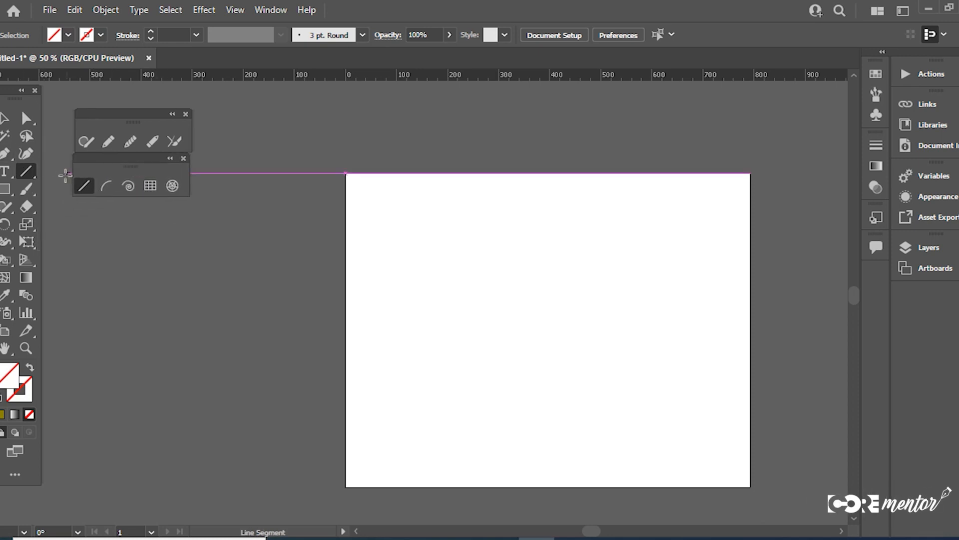
{"action": "left_click", "coordinate": [3, 119]}
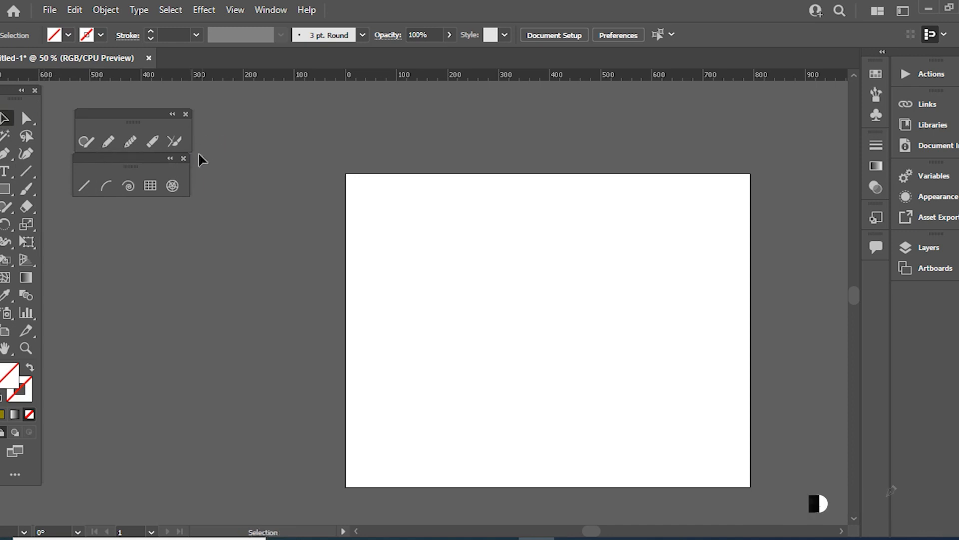
- Draw three loose looping curves on the artboard with the Pencil tool
{"action": "left_click", "coordinate": [105, 147]}
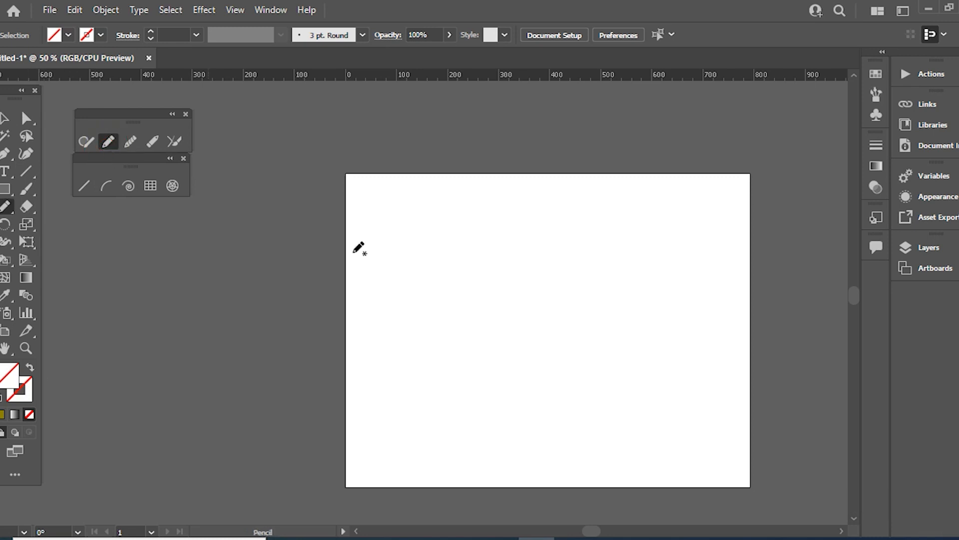
{"action": "mouse_move", "coordinate": [458, 234]}
{"action": "left_mouse_down"}
{"action": "mouse_move", "coordinate": [402, 340]}
{"action": "mouse_move", "coordinate": [482, 271]}
{"action": "left_mouse_up"}
{"action": "mouse_move", "coordinate": [530, 244]}
{"action": "left_mouse_down"}
{"action": "mouse_move", "coordinate": [519, 377]}
{"action": "mouse_move", "coordinate": [569, 259]}
{"action": "left_mouse_up"}
{"action": "mouse_move", "coordinate": [444, 227]}
{"action": "left_mouse_down"}
{"action": "mouse_move", "coordinate": [457, 362]}
{"action": "mouse_move", "coordinate": [433, 273]}
{"action": "left_mouse_up"}
- Select the three pencil curves and give them a purple stroke, AF2EFF
{"action": "left_click", "coordinate": [4, 118]}
{"action": "mouse_move", "coordinate": [352, 193]}
{"action": "left_mouse_down"}
{"action": "mouse_move", "coordinate": [507, 422]}
{"action": "mouse_move", "coordinate": [545, 430]}
{"action": "left_mouse_up"}
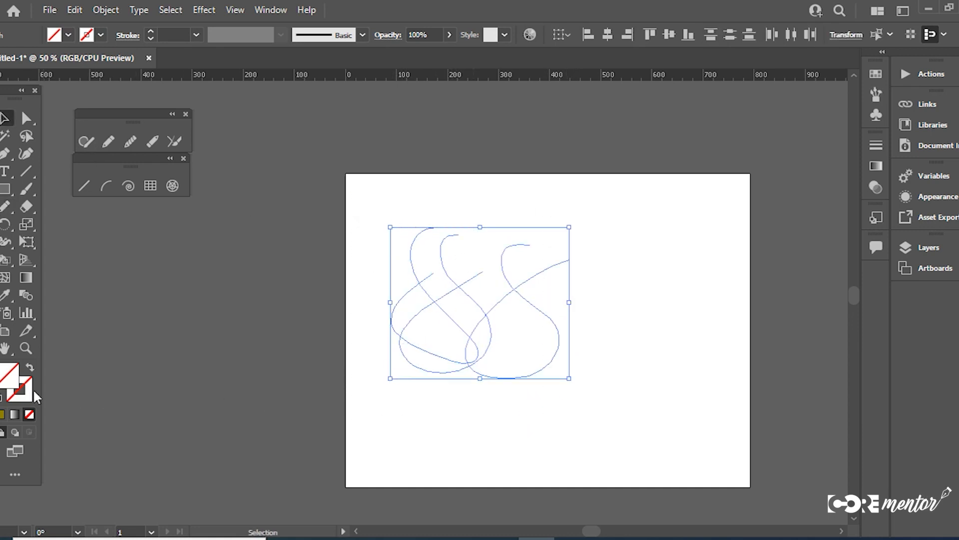
{"action": "left_click", "coordinate": [19, 392]}
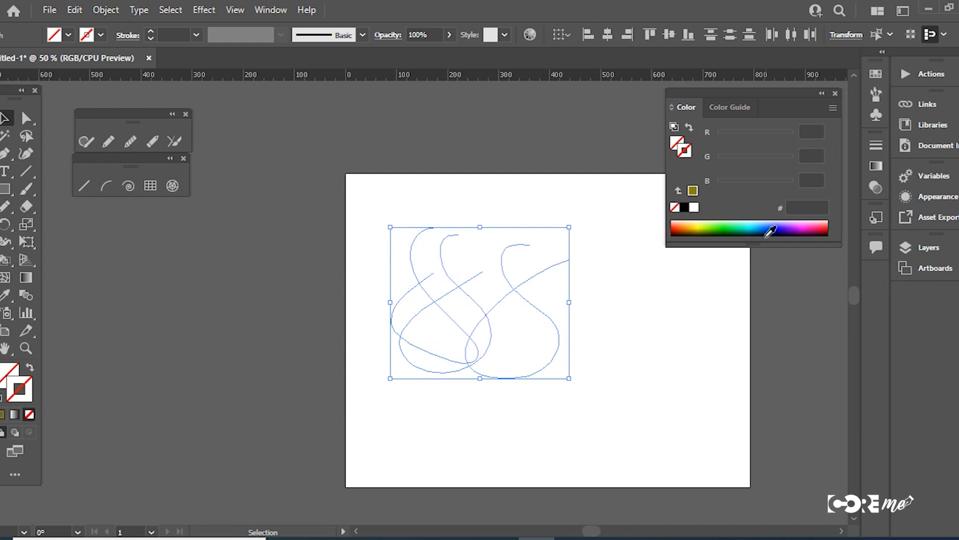
{"action": "left_click", "coordinate": [793, 224]}
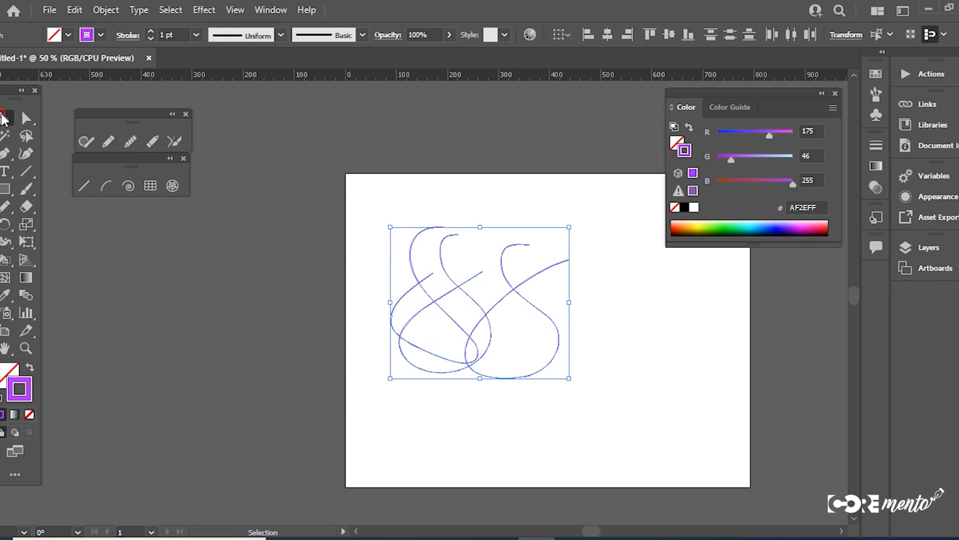
- Set the stroke weight of the pencil curves to 4 pt
{"action": "left_click", "coordinate": [292, 328]}
{"action": "left_click_drag", "start_coordinate": [312, 220], "coordinate": [631, 426]}
{"action": "left_click", "coordinate": [195, 35]}
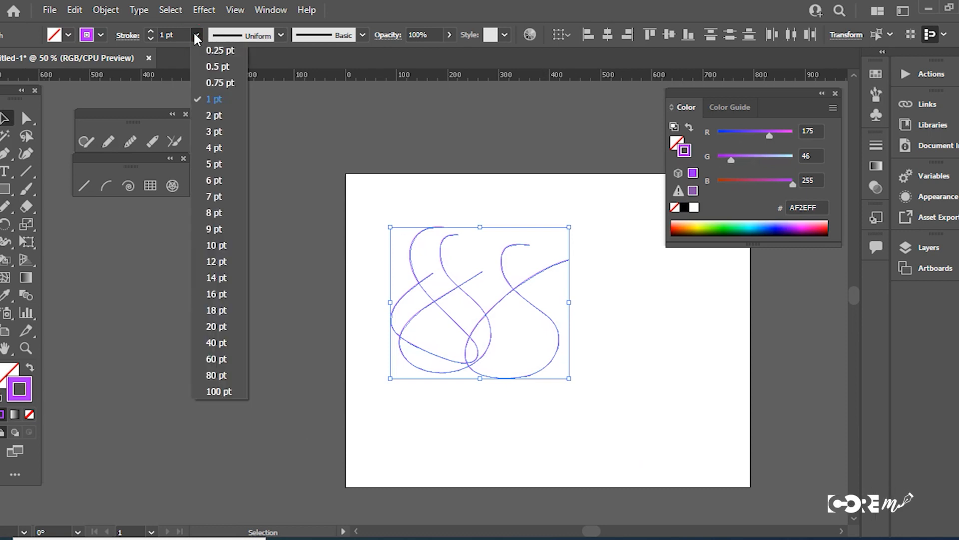
{"action": "left_click", "coordinate": [212, 180]}
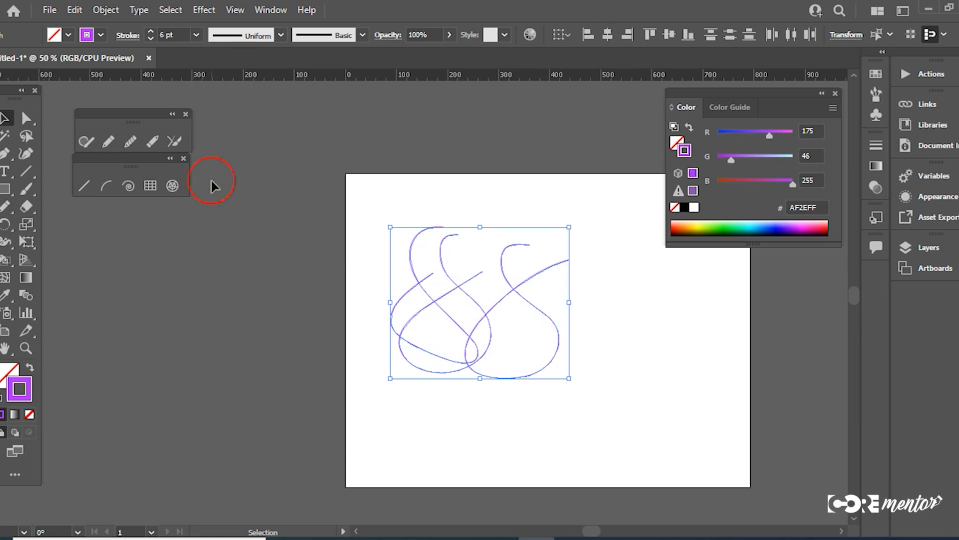
{"action": "left_click", "coordinate": [196, 35]}
{"action": "left_click", "coordinate": [212, 148]}
- Clear the curves from the artboard and draw a large stepped open outline with the Pencil tool
{"action": "left_click", "coordinate": [533, 422]}
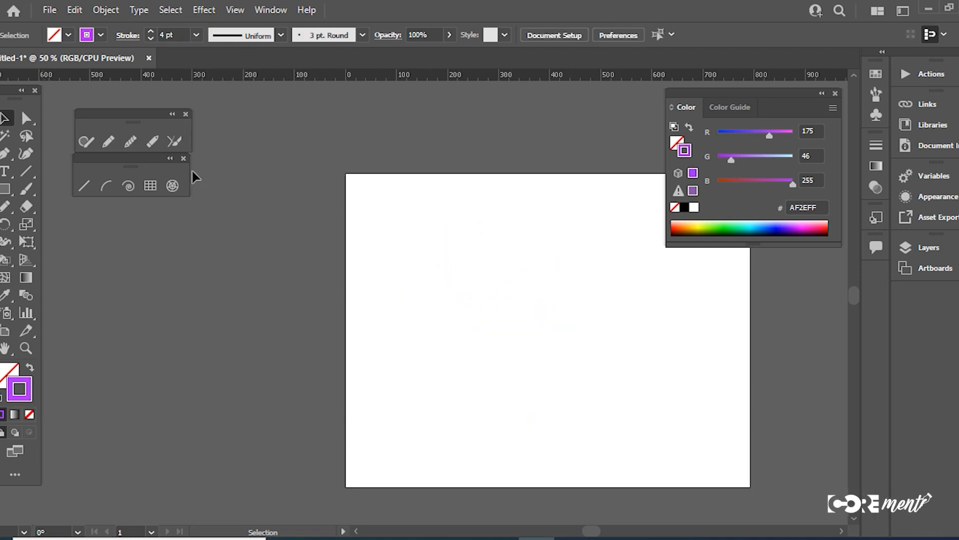
{"action": "left_click_drag", "start_coordinate": [434, 290], "coordinate": [375, 296]}
{"action": "left_click", "coordinate": [108, 142]}
{"action": "left_click", "coordinate": [316, 274]}
{"action": "mouse_move", "coordinate": [316, 274]}
{"action": "left_mouse_down"}
{"action": "mouse_move", "coordinate": [378, 256]}
{"action": "mouse_move", "coordinate": [399, 231]}
{"action": "mouse_move", "coordinate": [474, 226]}
{"action": "mouse_move", "coordinate": [479, 251]}
{"action": "mouse_move", "coordinate": [501, 263]}
{"action": "mouse_move", "coordinate": [595, 291]}
{"action": "mouse_move", "coordinate": [472, 300]}
{"action": "mouse_move", "coordinate": [485, 344]}
{"action": "mouse_move", "coordinate": [552, 343]}
{"action": "mouse_move", "coordinate": [537, 386]}
{"action": "mouse_move", "coordinate": [458, 384]}
{"action": "mouse_move", "coordinate": [443, 329]}
{"action": "mouse_move", "coordinate": [410, 326]}
{"action": "mouse_move", "coordinate": [404, 308]}
{"action": "mouse_move", "coordinate": [352, 310]}
{"action": "mouse_move", "coordinate": [331, 332]}
{"action": "mouse_move", "coordinate": [295, 324]}
{"action": "mouse_move", "coordinate": [287, 274]}
{"action": "mouse_move", "coordinate": [335, 295]}
{"action": "left_mouse_up"}
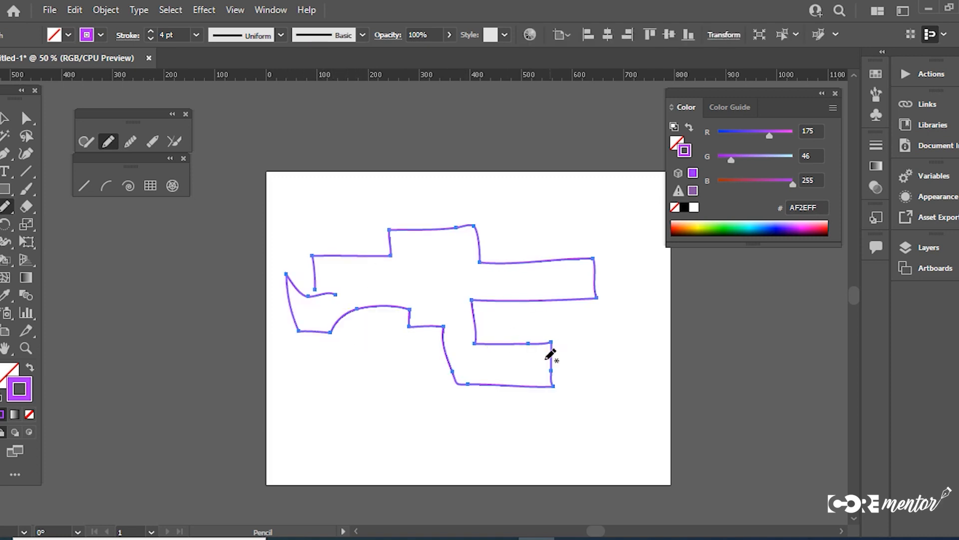
- Set the Pencil tool's fidelity to the Accurate end of its range
{"action": "double_click", "coordinate": [108, 142]}
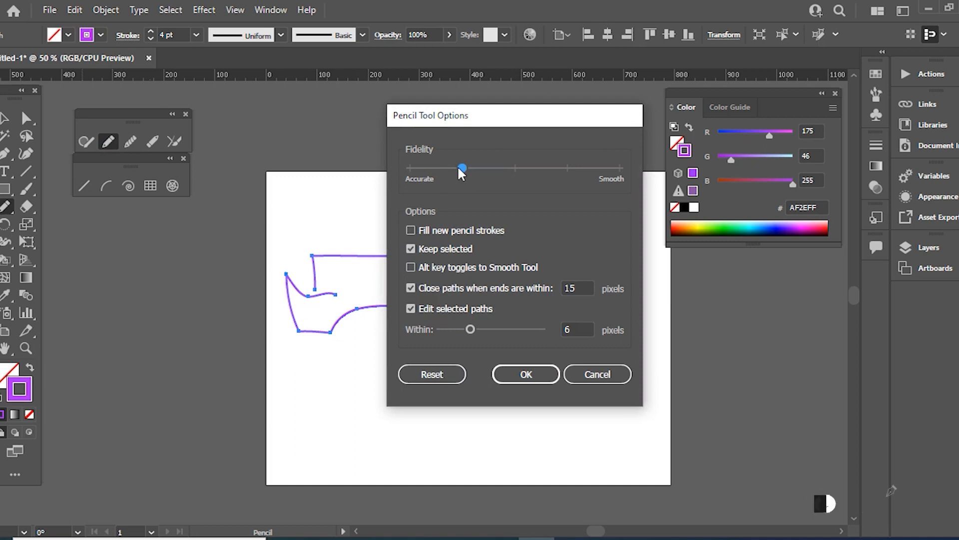
{"action": "left_click_drag", "start_coordinate": [460, 168], "coordinate": [393, 171]}
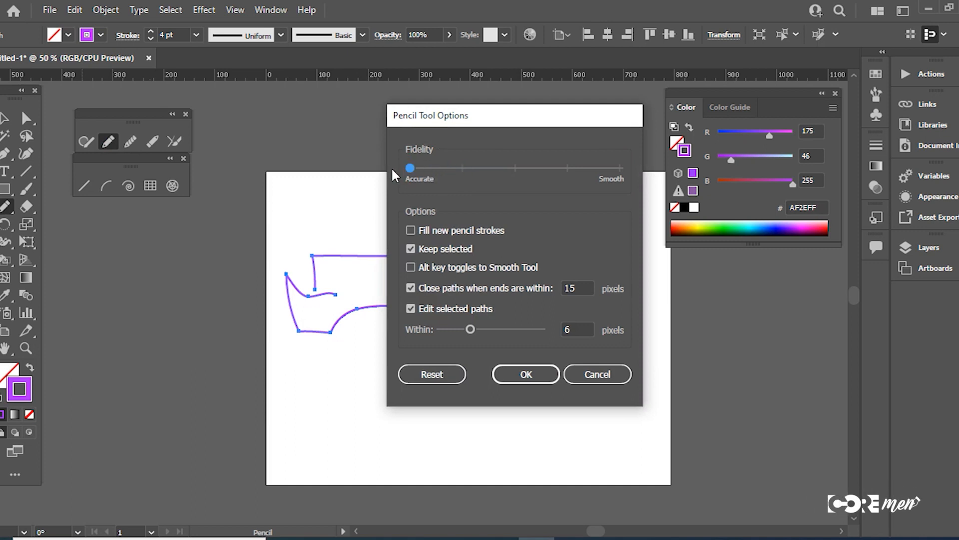
{"action": "left_click", "coordinate": [526, 375]}
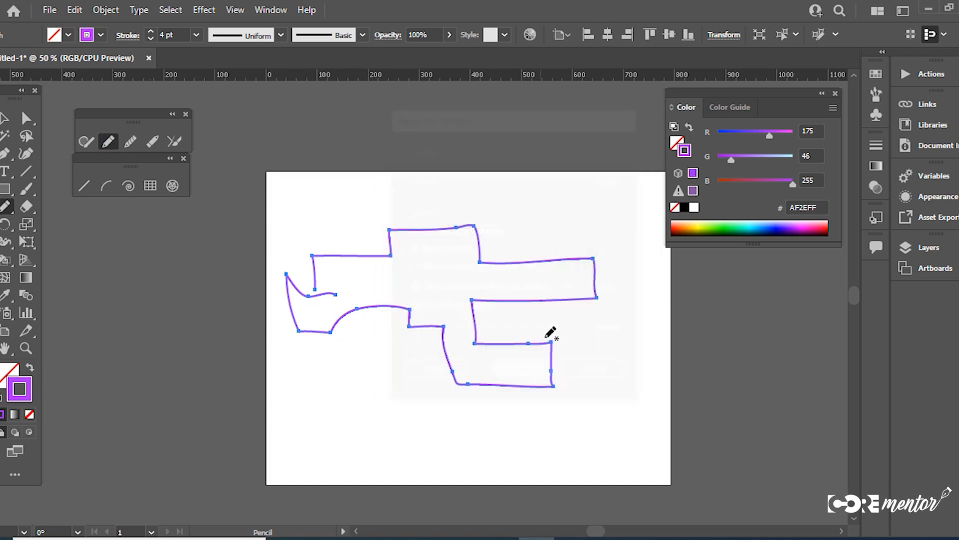
- Draw freehand paths along the artboard's right side, beneath the stepped outline and above its upper-left part
{"action": "left_click_drag", "start_coordinate": [550, 336], "coordinate": [473, 225]}
{"action": "mouse_move", "coordinate": [556, 218]}
{"action": "left_mouse_down"}
{"action": "mouse_move", "coordinate": [555, 193]}
{"action": "mouse_move", "coordinate": [581, 188]}
{"action": "mouse_move", "coordinate": [601, 186]}
{"action": "mouse_move", "coordinate": [603, 209]}
{"action": "mouse_move", "coordinate": [638, 209]}
{"action": "mouse_move", "coordinate": [629, 399]}
{"action": "mouse_move", "coordinate": [609, 420]}
{"action": "left_mouse_up"}
{"action": "mouse_move", "coordinate": [492, 421]}
{"action": "left_mouse_down"}
{"action": "mouse_move", "coordinate": [416, 428]}
{"action": "mouse_move", "coordinate": [375, 414]}
{"action": "mouse_move", "coordinate": [314, 433]}
{"action": "mouse_move", "coordinate": [296, 426]}
{"action": "left_mouse_up"}
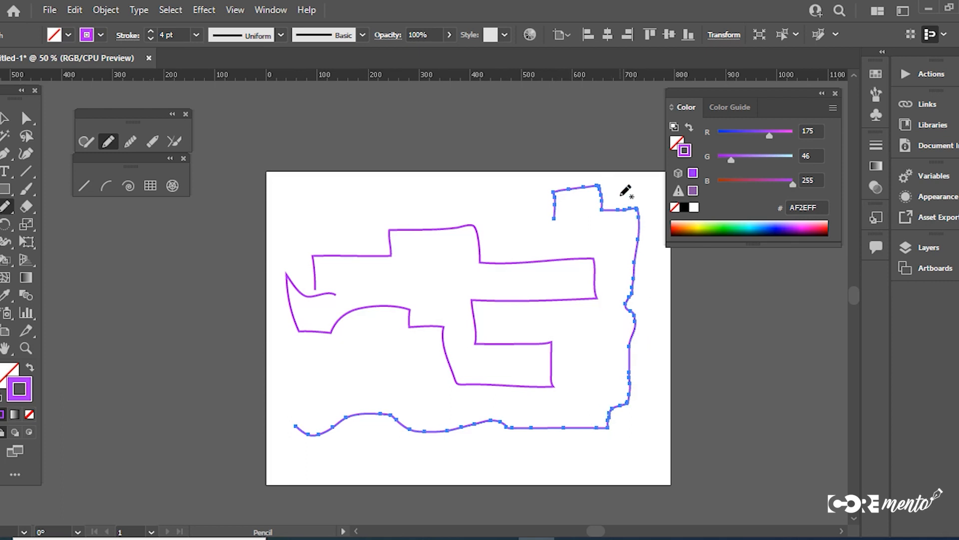
{"action": "mouse_move", "coordinate": [324, 217]}
{"action": "left_mouse_down"}
{"action": "mouse_move", "coordinate": [310, 187]}
{"action": "mouse_move", "coordinate": [373, 185]}
{"action": "mouse_move", "coordinate": [377, 204]}
{"action": "mouse_move", "coordinate": [431, 196]}
{"action": "left_mouse_up"}
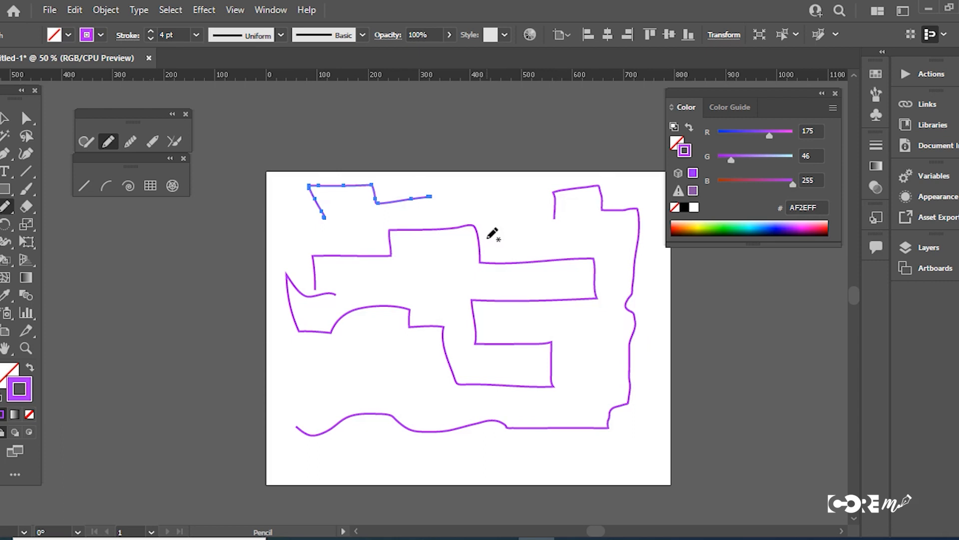
- Set the Pencil tool's fidelity to Smooth and draw a stepped path along the artboard's bottom edge, ending upward at the right
{"action": "double_click", "coordinate": [108, 142]}
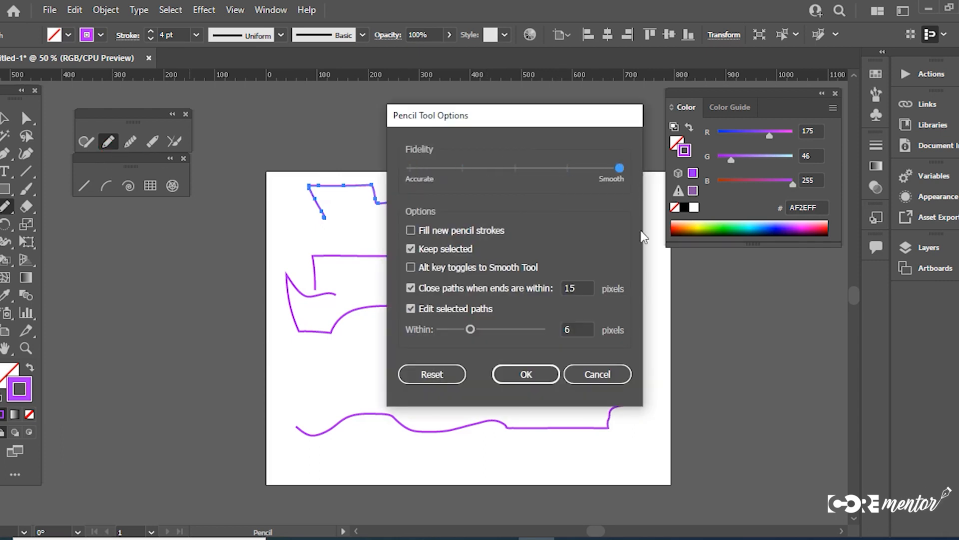
{"action": "left_click", "coordinate": [594, 374]}
{"action": "mouse_move", "coordinate": [306, 458]}
{"action": "left_mouse_down"}
{"action": "mouse_move", "coordinate": [425, 449]}
{"action": "mouse_move", "coordinate": [433, 466]}
{"action": "mouse_move", "coordinate": [480, 466]}
{"action": "mouse_move", "coordinate": [578, 456]}
{"action": "left_mouse_up"}
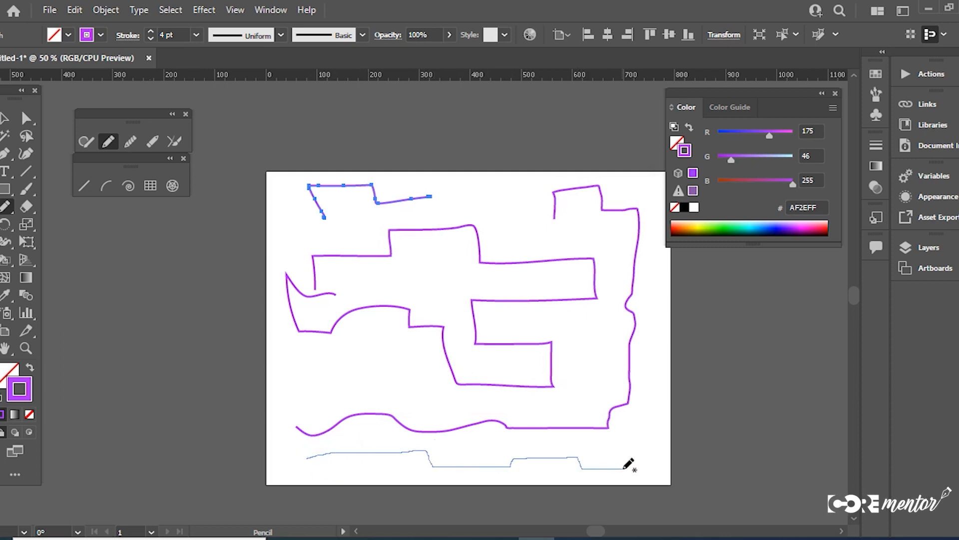
{"action": "left_click_drag", "start_coordinate": [636, 457], "coordinate": [640, 364]}
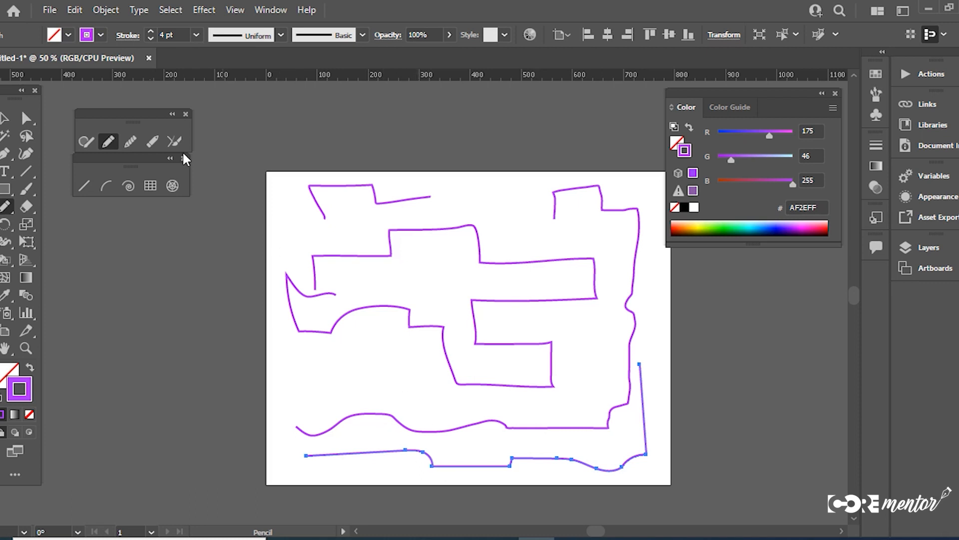
- Set the Pencil tool's fidelity midway between Accurate and Smooth, and clear all test paths from the artboard
{"action": "left_click", "coordinate": [108, 141]}
{"action": "double_click", "coordinate": [108, 141]}
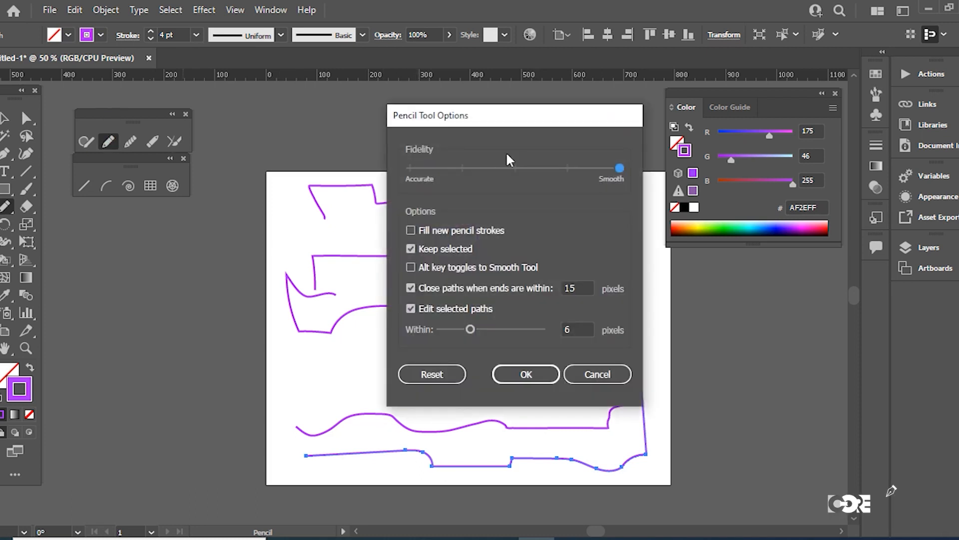
{"action": "left_click_drag", "start_coordinate": [596, 170], "coordinate": [538, 170]}
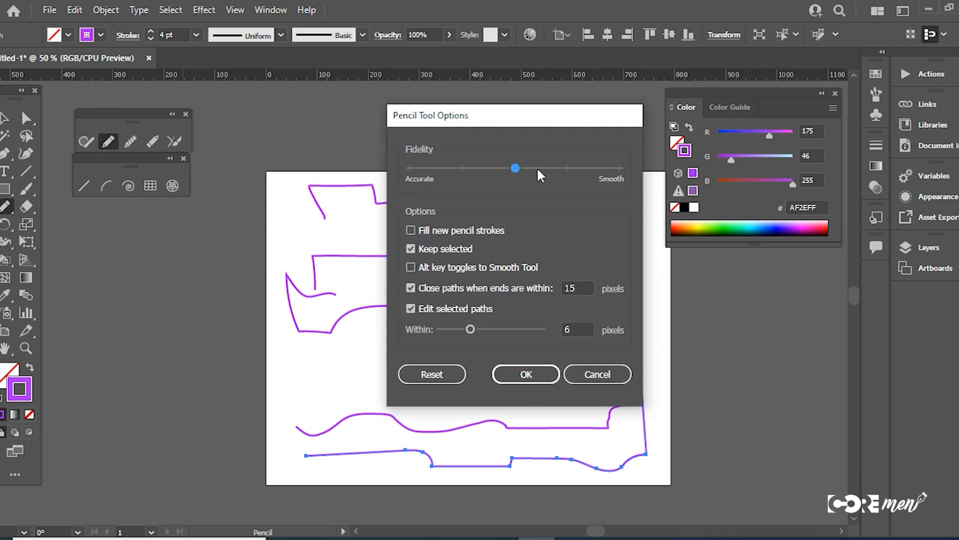
{"action": "left_click", "coordinate": [535, 168]}
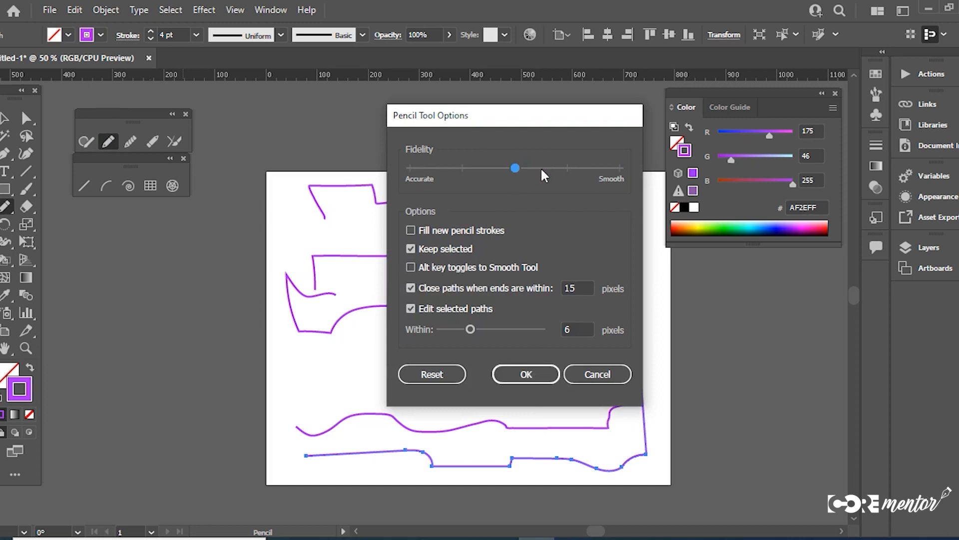
{"action": "left_click", "coordinate": [526, 374]}
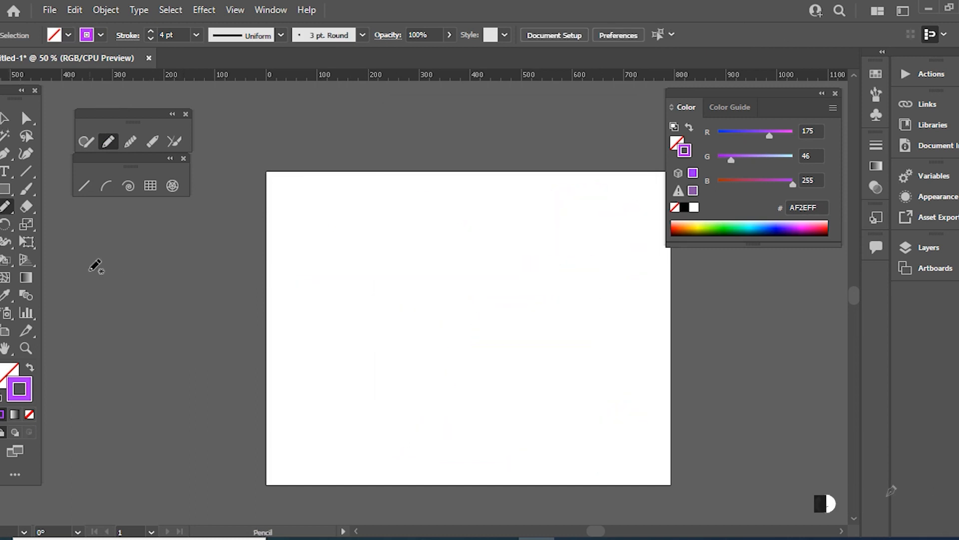
- Move the toolbar clear of the vertical ruler and place a vertical guide at the artboard's horizontal centre
{"action": "left_click_drag", "start_coordinate": [4, 92], "coordinate": [35, 92]}
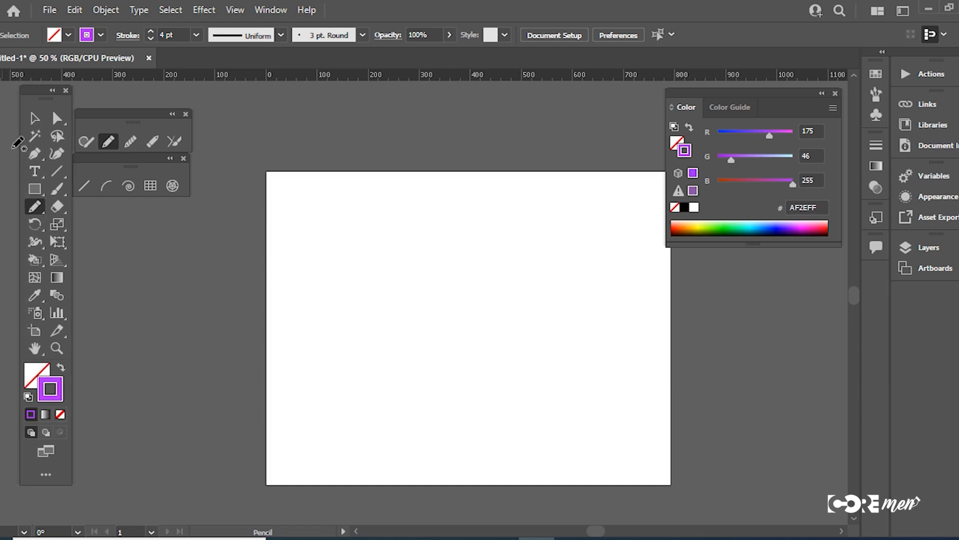
{"action": "left_click_drag", "start_coordinate": [2, 207], "coordinate": [516, 298]}
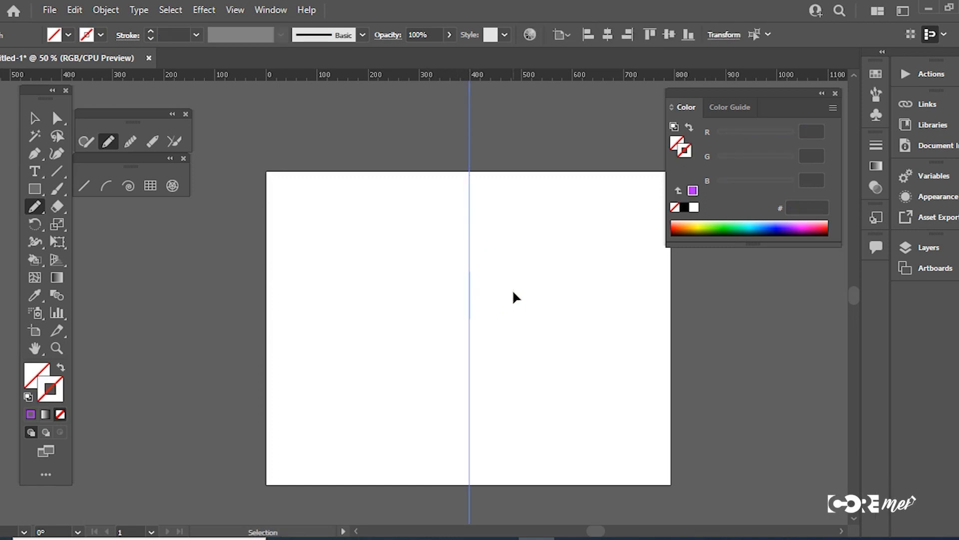
{"action": "left_click", "coordinate": [507, 293], "text": "ctrl"}
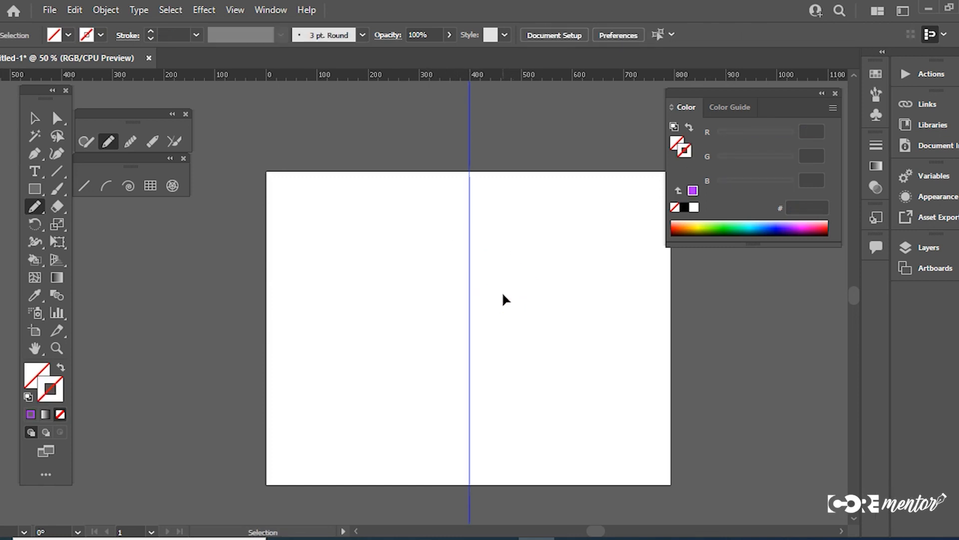
- Line up the toolbar and the two torn-off tool panels neatly next to each other
{"action": "left_click_drag", "start_coordinate": [40, 96], "coordinate": [27, 111]}
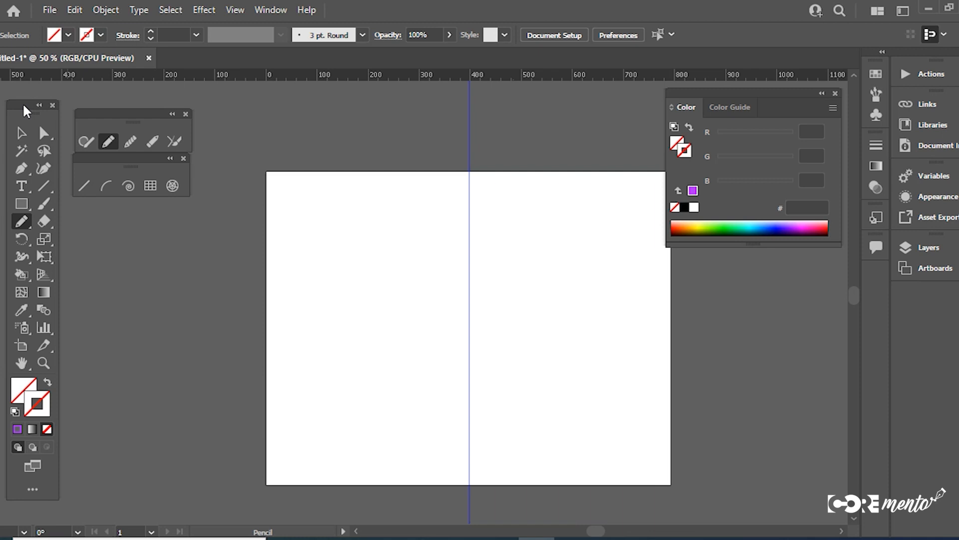
{"action": "left_click_drag", "start_coordinate": [25, 104], "coordinate": [22, 102]}
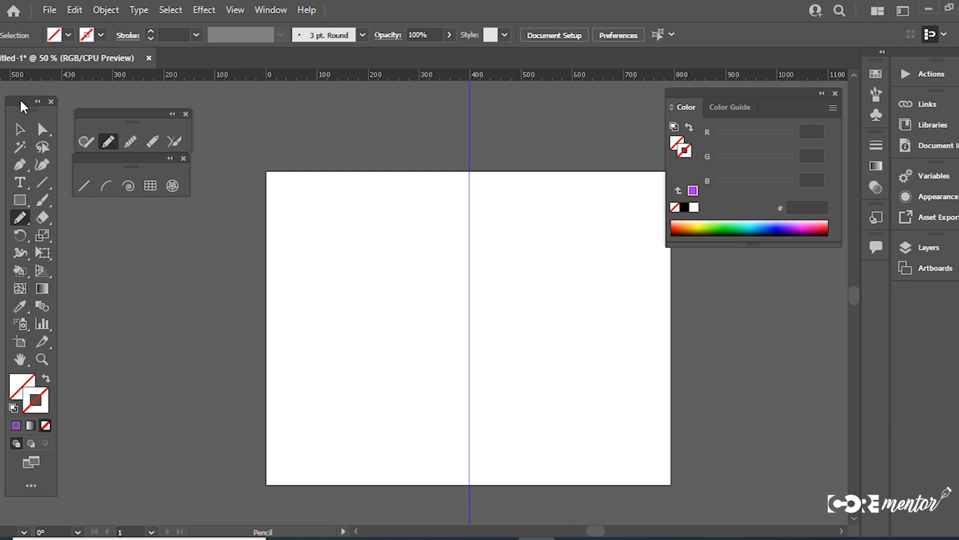
{"action": "mouse_move", "coordinate": [106, 116]}
{"action": "left_mouse_down"}
{"action": "mouse_move", "coordinate": [95, 111]}
{"action": "mouse_move", "coordinate": [102, 107]}
{"action": "left_mouse_up"}
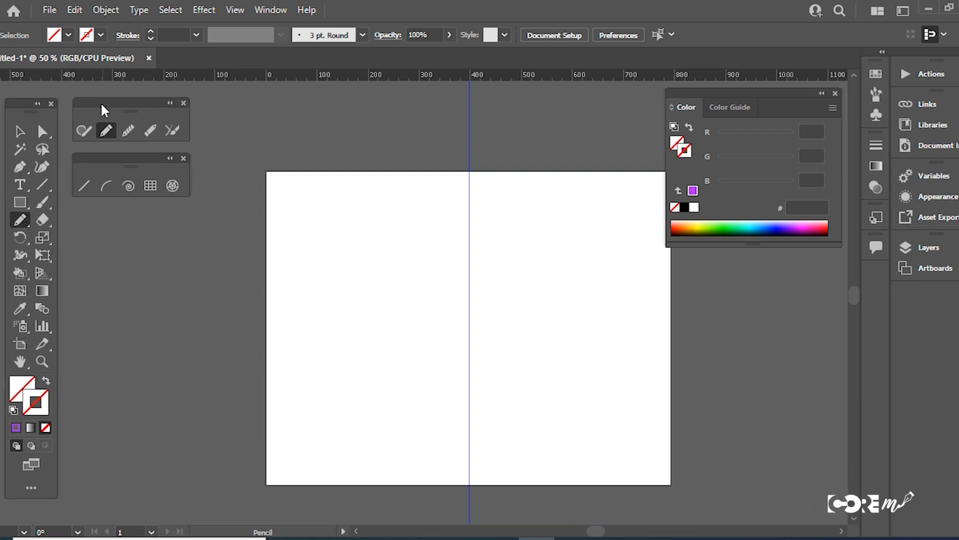
{"action": "left_click_drag", "start_coordinate": [132, 160], "coordinate": [130, 157]}
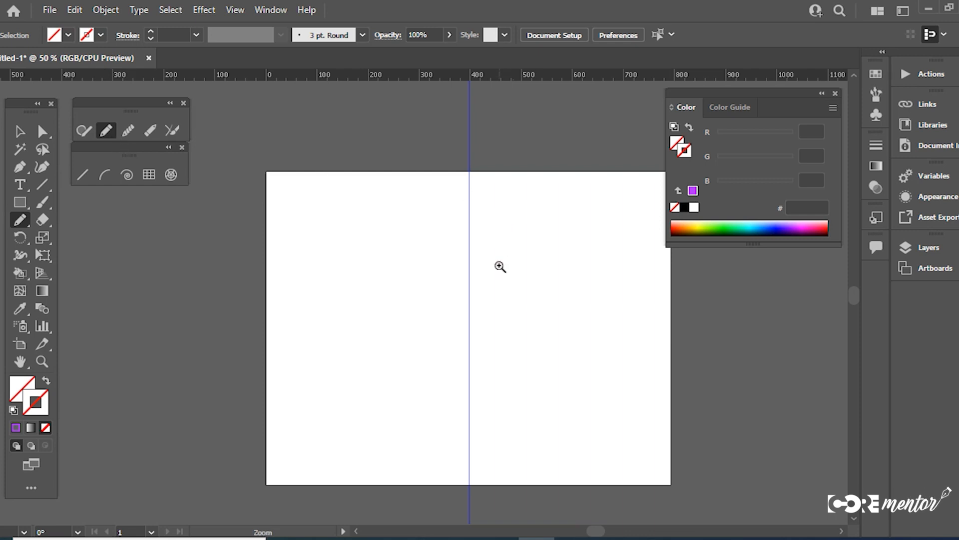
- Draw the ornament's scrolling right-half outline with the Pencil tool, with curls and leaf points, from the guide's upper part down to its lower part
{"action": "left_click", "coordinate": [501, 267]}
{"action": "left_click_drag", "start_coordinate": [488, 259], "coordinate": [502, 201]}
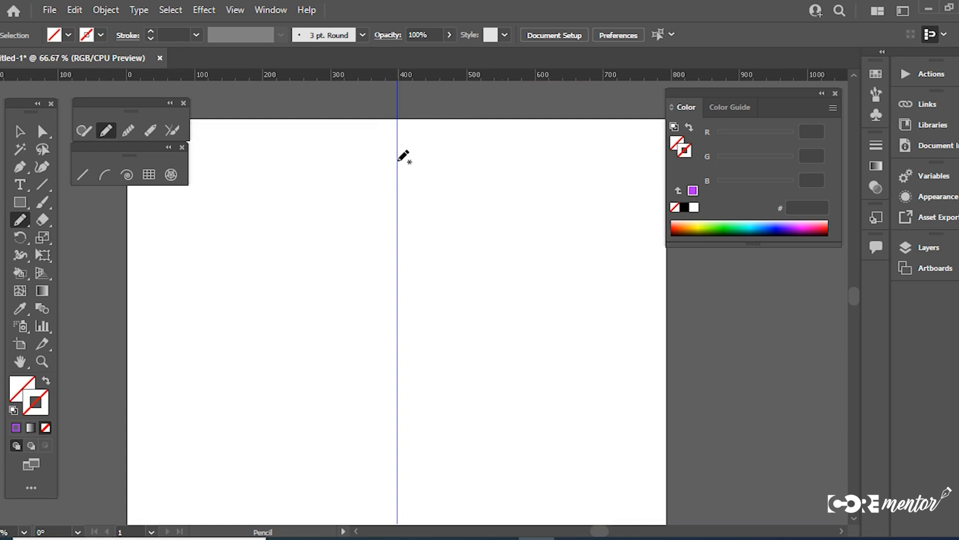
{"action": "mouse_move", "coordinate": [408, 167]}
{"action": "left_mouse_down"}
{"action": "mouse_move", "coordinate": [424, 229]}
{"action": "mouse_move", "coordinate": [442, 242]}
{"action": "mouse_move", "coordinate": [458, 241]}
{"action": "mouse_move", "coordinate": [464, 221]}
{"action": "mouse_move", "coordinate": [449, 218]}
{"action": "mouse_move", "coordinate": [456, 201]}
{"action": "mouse_move", "coordinate": [485, 199]}
{"action": "mouse_move", "coordinate": [514, 235]}
{"action": "mouse_move", "coordinate": [493, 280]}
{"action": "mouse_move", "coordinate": [520, 287]}
{"action": "mouse_move", "coordinate": [586, 253]}
{"action": "mouse_move", "coordinate": [556, 305]}
{"action": "left_mouse_up"}
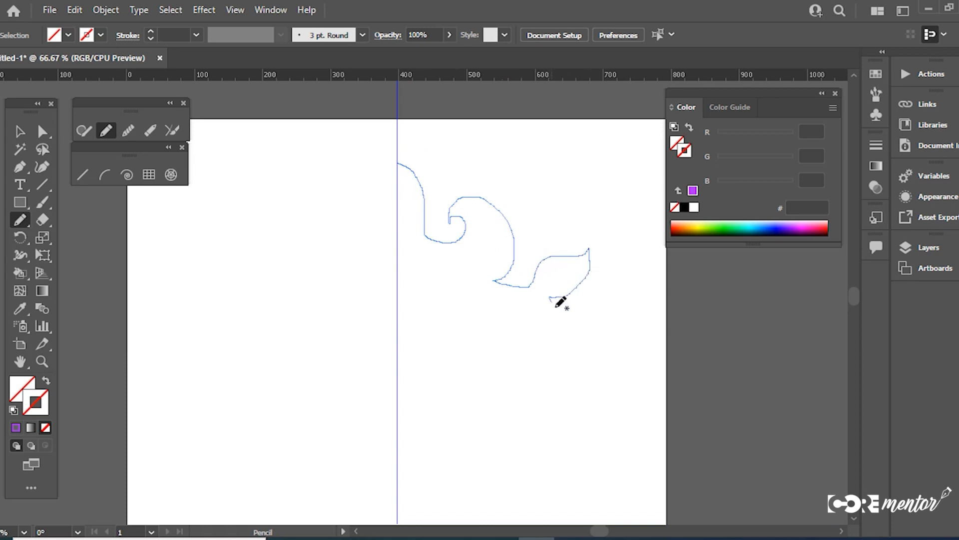
{"action": "mouse_move", "coordinate": [507, 328]}
{"action": "left_mouse_down"}
{"action": "mouse_move", "coordinate": [519, 361]}
{"action": "mouse_move", "coordinate": [451, 396]}
{"action": "mouse_move", "coordinate": [460, 426]}
{"action": "mouse_move", "coordinate": [475, 432]}
{"action": "mouse_move", "coordinate": [469, 410]}
{"action": "mouse_move", "coordinate": [488, 406]}
{"action": "mouse_move", "coordinate": [516, 424]}
{"action": "mouse_move", "coordinate": [506, 454]}
{"action": "mouse_move", "coordinate": [456, 465]}
{"action": "mouse_move", "coordinate": [436, 438]}
{"action": "mouse_move", "coordinate": [425, 460]}
{"action": "left_mouse_up"}
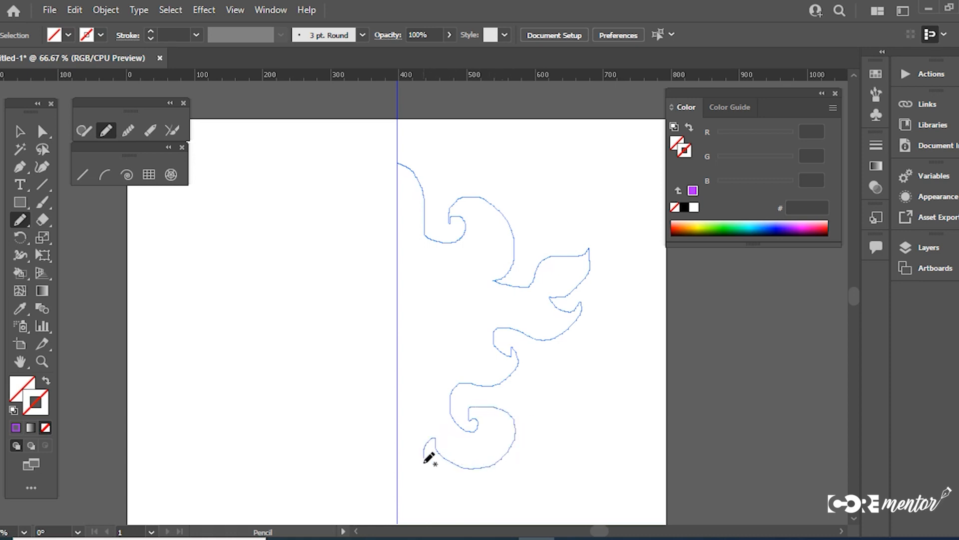
{"action": "left_click_drag", "start_coordinate": [399, 501], "coordinate": [401, 504]}
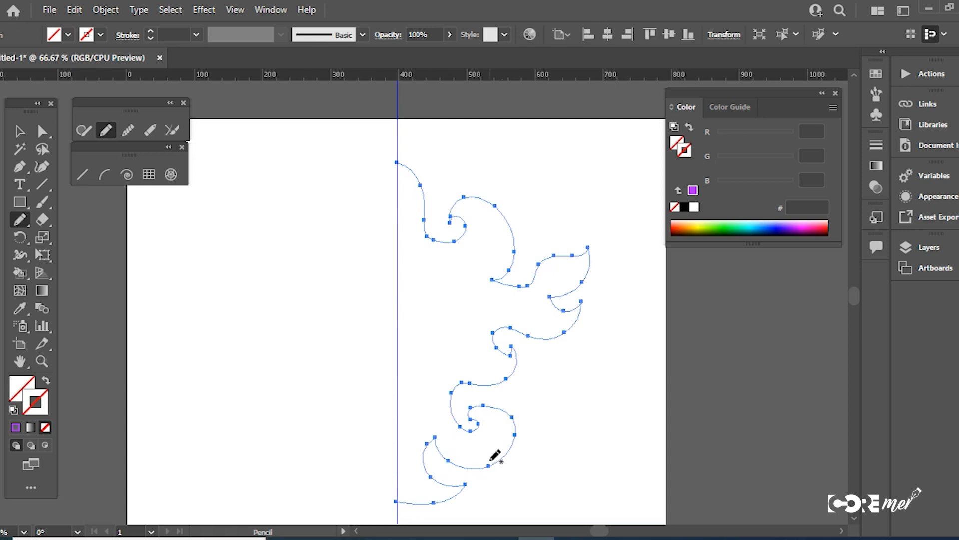
- Give the half outline a pure red FF0000 stroke and deselect it
{"action": "double_click", "coordinate": [36, 402]}
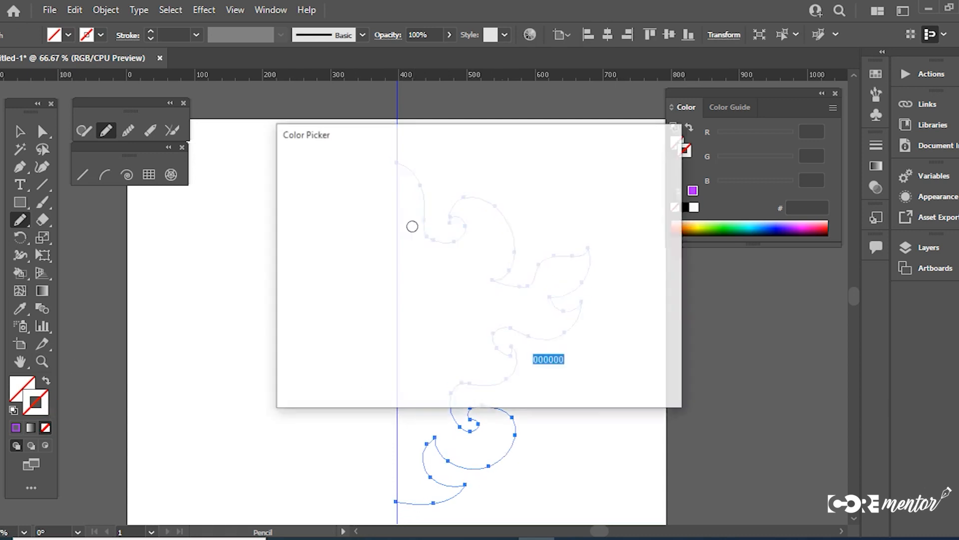
{"action": "left_click", "coordinate": [473, 175]}
{"action": "left_click", "coordinate": [630, 182]}
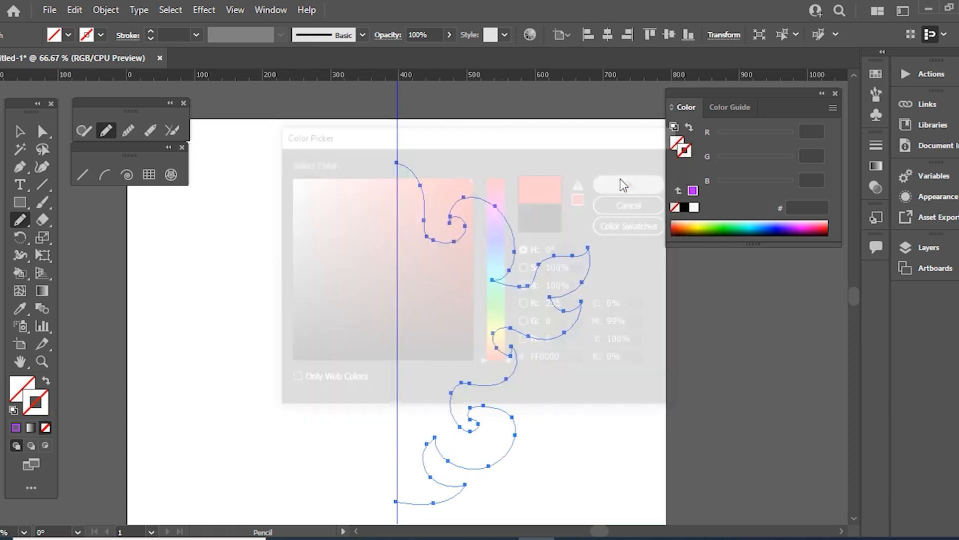
{"action": "left_click", "coordinate": [19, 132]}
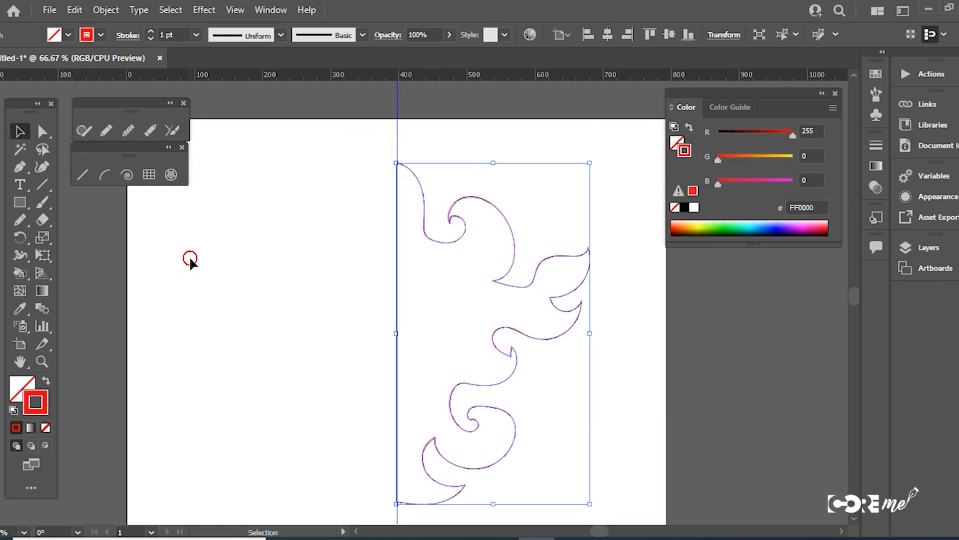
{"action": "left_click", "coordinate": [189, 257]}
- Draw the ornament's inner curves against the guide, leaf shapes inside and above the outline, and a closed hook beside the lower spiral
{"action": "left_click_drag", "start_coordinate": [580, 339], "coordinate": [598, 300]}
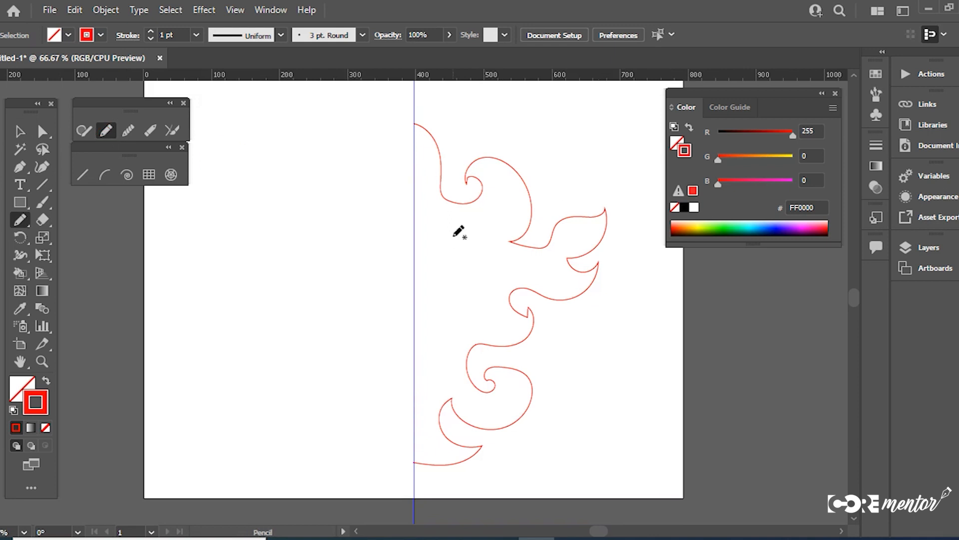
{"action": "left_click_drag", "start_coordinate": [413, 148], "coordinate": [422, 174]}
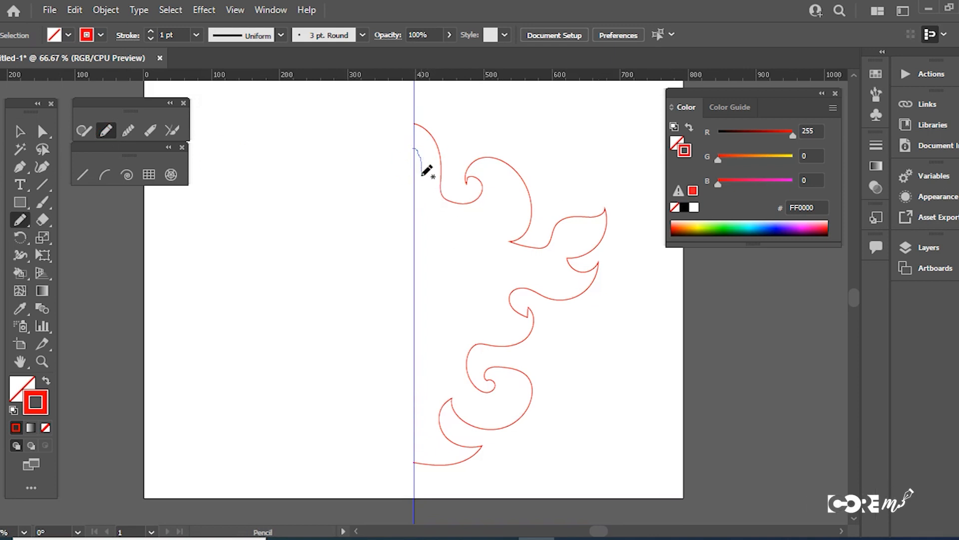
{"action": "left_click_drag", "start_coordinate": [462, 261], "coordinate": [415, 288]}
{"action": "mouse_move", "coordinate": [500, 178]}
{"action": "left_mouse_down"}
{"action": "mouse_move", "coordinate": [515, 250]}
{"action": "mouse_move", "coordinate": [484, 288]}
{"action": "left_mouse_up"}
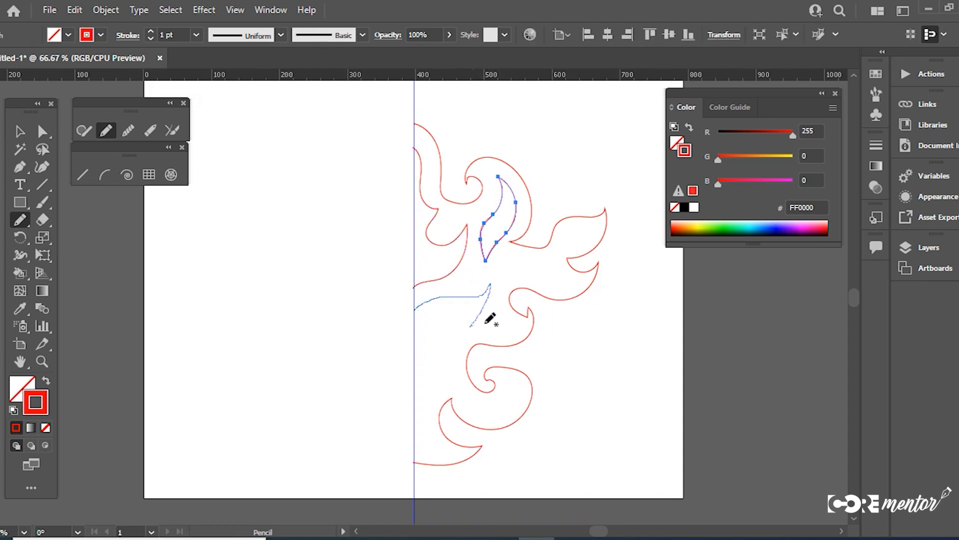
{"action": "left_click_drag", "start_coordinate": [414, 448], "coordinate": [413, 447]}
{"action": "mouse_move", "coordinate": [413, 338]}
{"action": "left_mouse_down"}
{"action": "mouse_move", "coordinate": [444, 314]}
{"action": "mouse_move", "coordinate": [412, 376]}
{"action": "left_mouse_up"}
{"action": "left_click_drag", "start_coordinate": [551, 205], "coordinate": [542, 214]}
{"action": "mouse_move", "coordinate": [522, 360]}
{"action": "left_mouse_down"}
{"action": "mouse_move", "coordinate": [560, 351]}
{"action": "mouse_move", "coordinate": [522, 359]}
{"action": "left_mouse_up"}
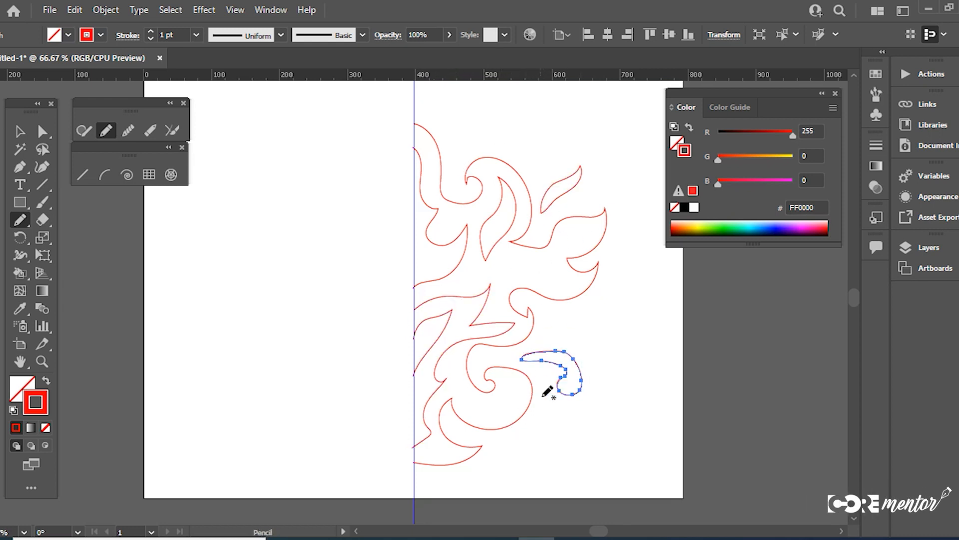
- Replace the closed hook beside the lower spiral by deleting it and redrawing it with the Pencil tool's fidelity set to Accurate
{"action": "left_click", "coordinate": [523, 392]}
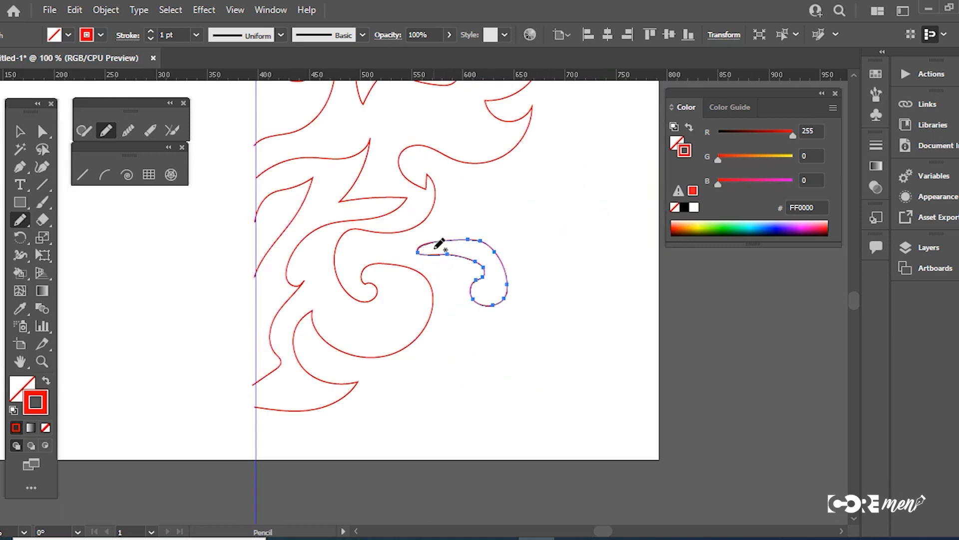
{"action": "key", "text": "Delete"}
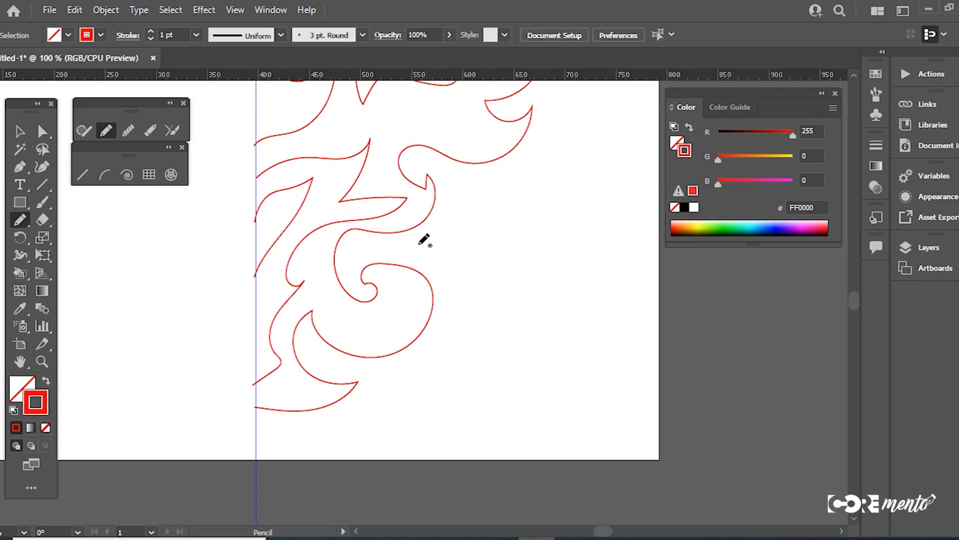
{"action": "double_click", "coordinate": [105, 129]}
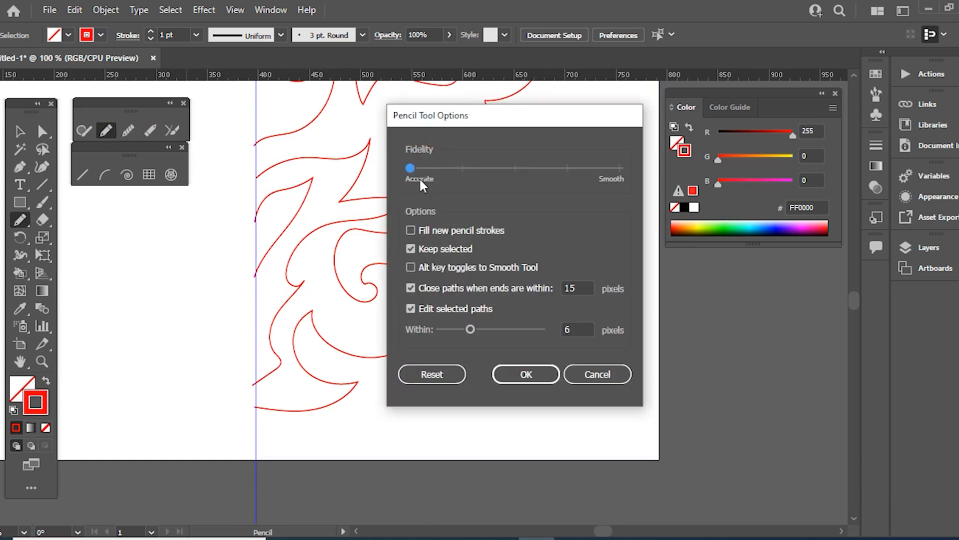
{"action": "left_click", "coordinate": [527, 374]}
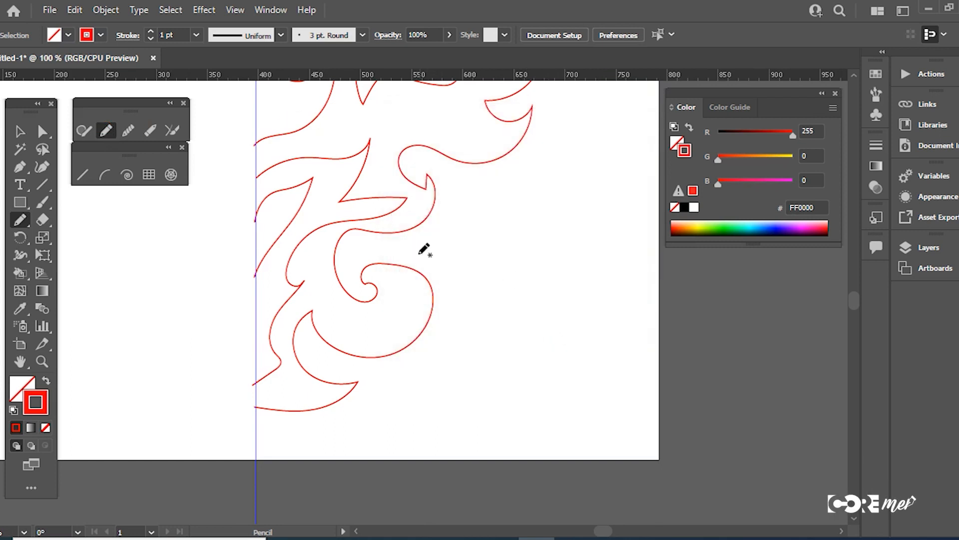
{"action": "mouse_move", "coordinate": [413, 252]}
{"action": "left_mouse_down"}
{"action": "mouse_move", "coordinate": [452, 237]}
{"action": "mouse_move", "coordinate": [499, 243]}
{"action": "left_mouse_up"}
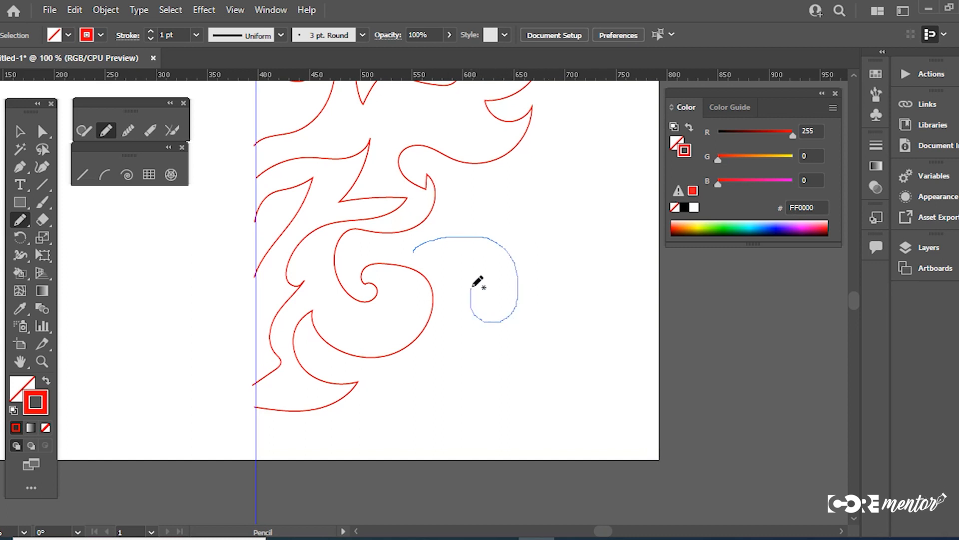
{"action": "left_click_drag", "start_coordinate": [414, 250], "coordinate": [413, 251]}
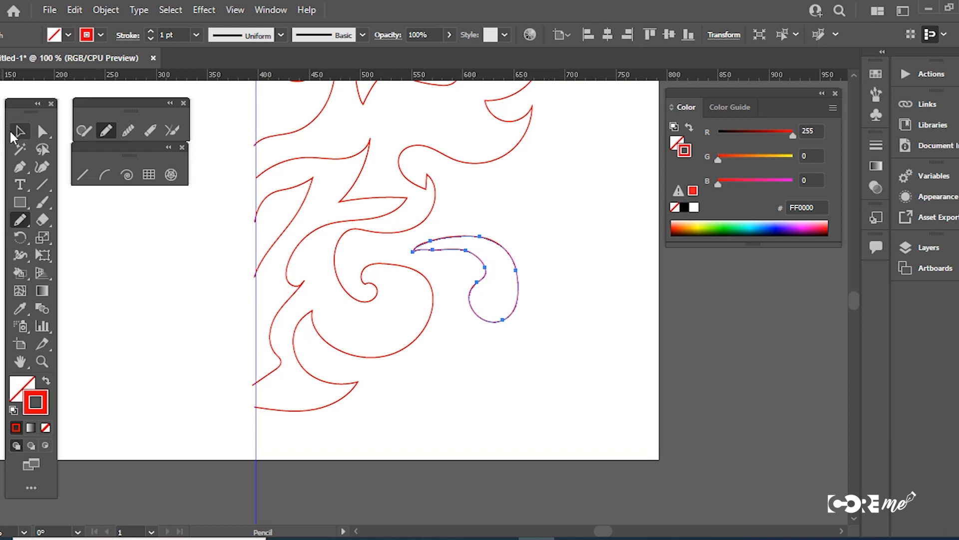
- Select all the curves of the half ornament and group them
{"action": "left_click", "coordinate": [19, 132]}
{"action": "left_click", "coordinate": [456, 293], "text": "ctrl+alt"}
{"action": "left_click", "coordinate": [456, 293], "text": "ctrl+alt"}
{"action": "left_click_drag", "start_coordinate": [455, 351], "coordinate": [488, 400]}
{"action": "left_click_drag", "start_coordinate": [521, 145], "coordinate": [326, 448]}
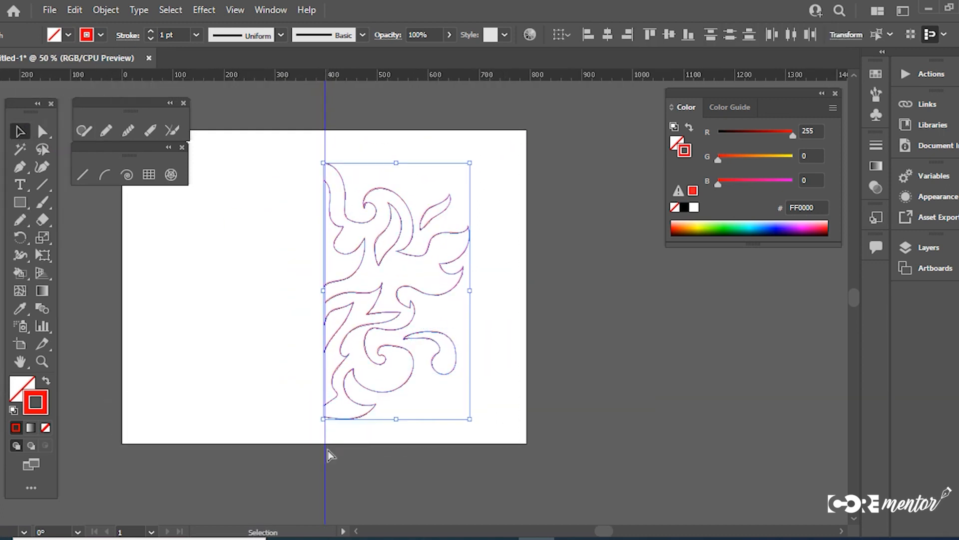
{"action": "key", "text": "ctrl+g"}
- Nudge the grouped half ornament to the right until its leftmost end sits on the vertical guide
{"action": "key", "text": "ctrl+space"}
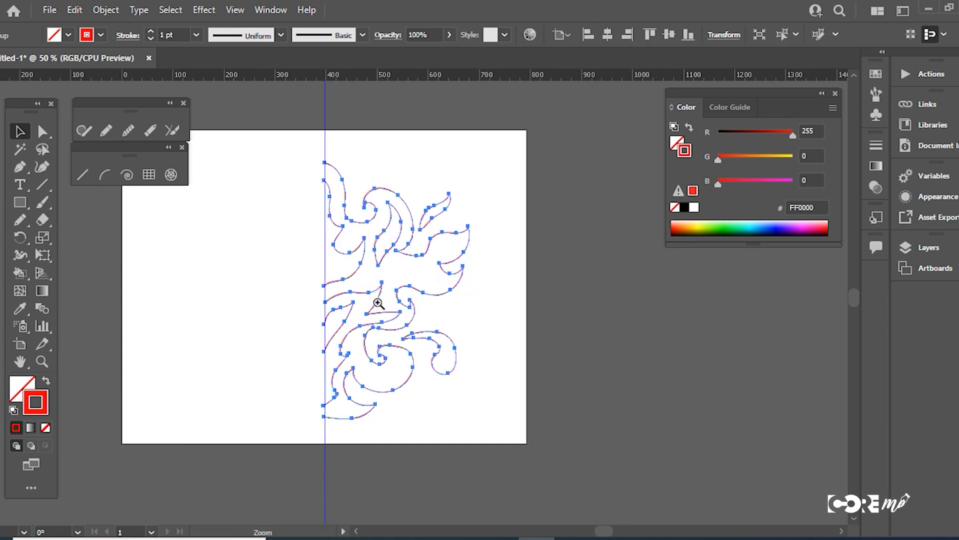
{"action": "left_click", "coordinate": [378, 304]}
{"action": "left_click", "coordinate": [398, 332]}
{"action": "left_click", "coordinate": [381, 349]}
{"action": "left_click_drag", "start_coordinate": [381, 349], "coordinate": [400, 360]}
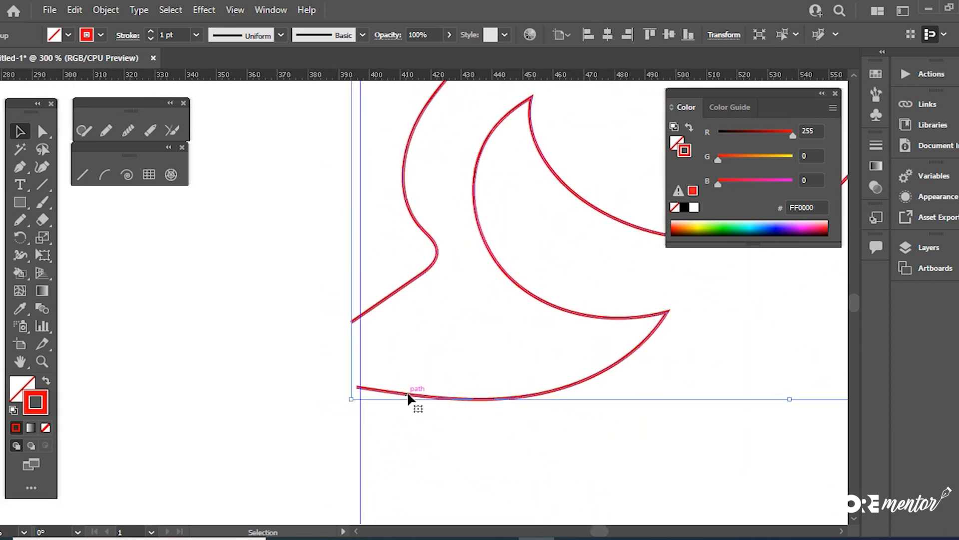
{"action": "key", "text": "Right"}
{"action": "key", "text": "Right"}
{"action": "key", "text": "Right"}
- Align the half ornament's remaining open end anchors with the vertical guide using the Direct Selection tool
{"action": "key", "text": "a"}
{"action": "key", "text": "ctrl+space"}
{"action": "left_click", "coordinate": [311, 336]}
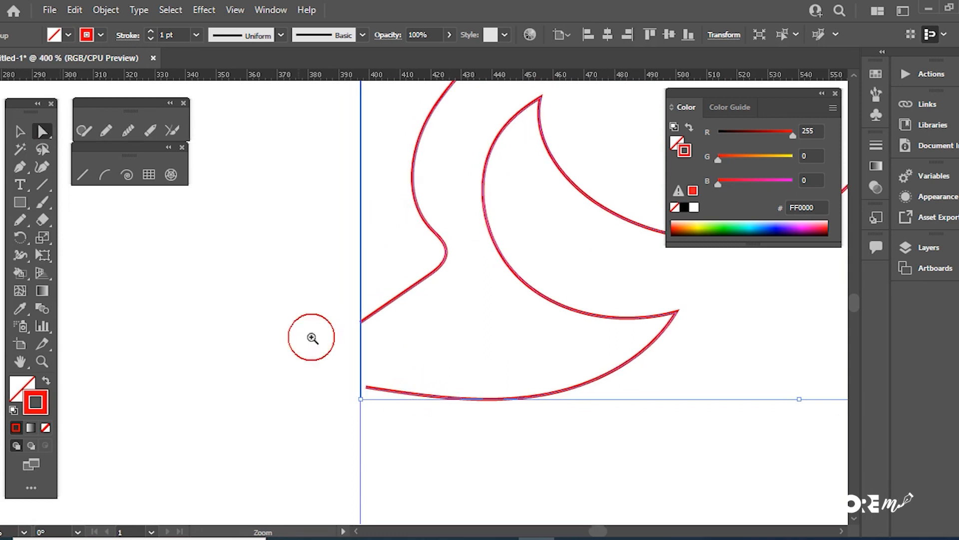
{"action": "left_click", "coordinate": [470, 328]}
{"action": "left_click", "coordinate": [438, 366]}
{"action": "left_click_drag", "start_coordinate": [438, 365], "coordinate": [430, 367]}
{"action": "left_click_drag", "start_coordinate": [472, 88], "coordinate": [472, 477]}
{"action": "left_click_drag", "start_coordinate": [438, 365], "coordinate": [430, 374]}
{"action": "left_click_drag", "start_coordinate": [470, 85], "coordinate": [455, 501]}
{"action": "left_click_drag", "start_coordinate": [427, 457], "coordinate": [416, 465]}
{"action": "left_click_drag", "start_coordinate": [463, 215], "coordinate": [407, 423]}
{"action": "left_click_drag", "start_coordinate": [452, 336], "coordinate": [452, 479]}
{"action": "left_click_drag", "start_coordinate": [414, 347], "coordinate": [406, 371]}
{"action": "left_click", "coordinate": [463, 307], "text": "ctrl+alt"}
{"action": "left_click", "coordinate": [463, 306], "text": "ctrl+alt"}
{"action": "left_click", "coordinate": [462, 307], "text": "ctrl+alt"}
{"action": "left_click", "coordinate": [463, 307], "text": "ctrl+alt"}
{"action": "left_click", "coordinate": [408, 282], "text": "ctrl"}
{"action": "left_click", "coordinate": [407, 282], "text": "ctrl"}
{"action": "left_click", "coordinate": [405, 281], "text": "ctrl"}
{"action": "left_click", "coordinate": [406, 282], "text": "ctrl"}
{"action": "left_click_drag", "start_coordinate": [389, 236], "coordinate": [377, 232]}
{"action": "left_click_drag", "start_coordinate": [380, 378], "coordinate": [377, 381]}
- Reflect a copy of the half ornament across the vertical centre guide to form the left half
{"action": "left_click", "coordinate": [23, 132]}
{"action": "left_click", "coordinate": [463, 368], "text": "ctrl+alt"}
{"action": "left_click", "coordinate": [448, 358], "text": "ctrl+alt"}
{"action": "left_click", "coordinate": [448, 358], "text": "ctrl+alt"}
{"action": "left_click", "coordinate": [448, 359], "text": "ctrl+alt"}
{"action": "left_click", "coordinate": [445, 357], "text": "ctrl+alt"}
{"action": "left_click", "coordinate": [444, 356], "text": "ctrl+alt"}
{"action": "left_click", "coordinate": [445, 354], "text": "ctrl+alt"}
{"action": "left_click_drag", "start_coordinate": [505, 168], "coordinate": [368, 388]}
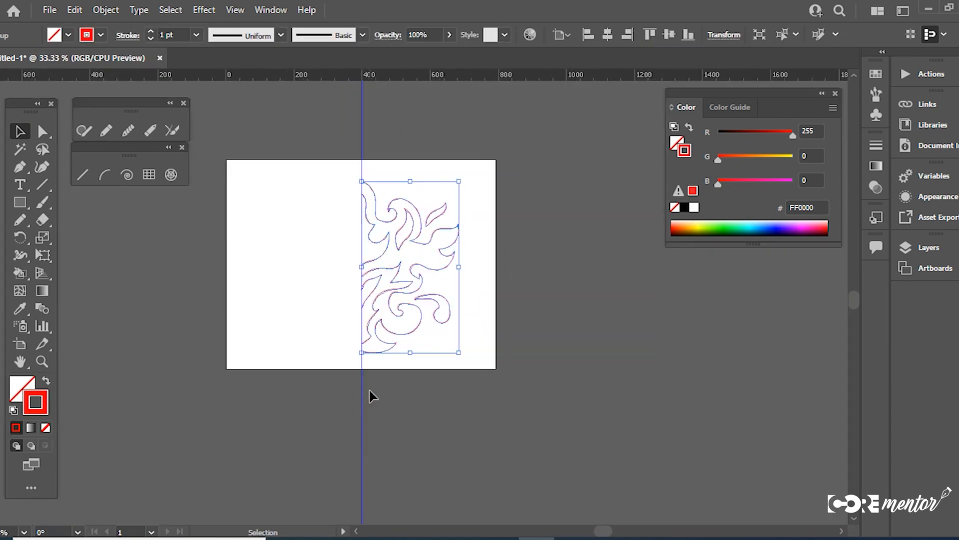
{"action": "left_click", "coordinate": [19, 236]}
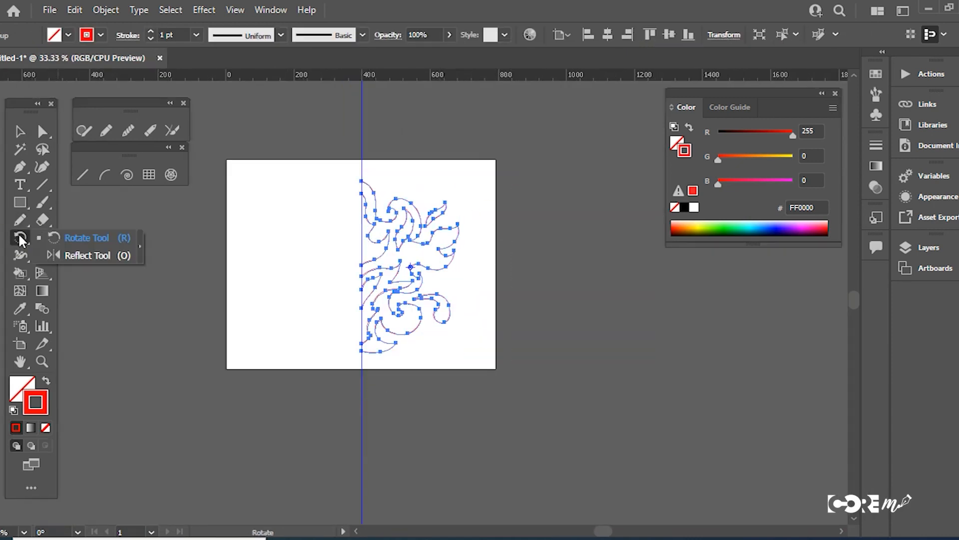
{"action": "left_click", "coordinate": [68, 253]}
{"action": "left_click", "coordinate": [286, 275], "text": "ctrl"}
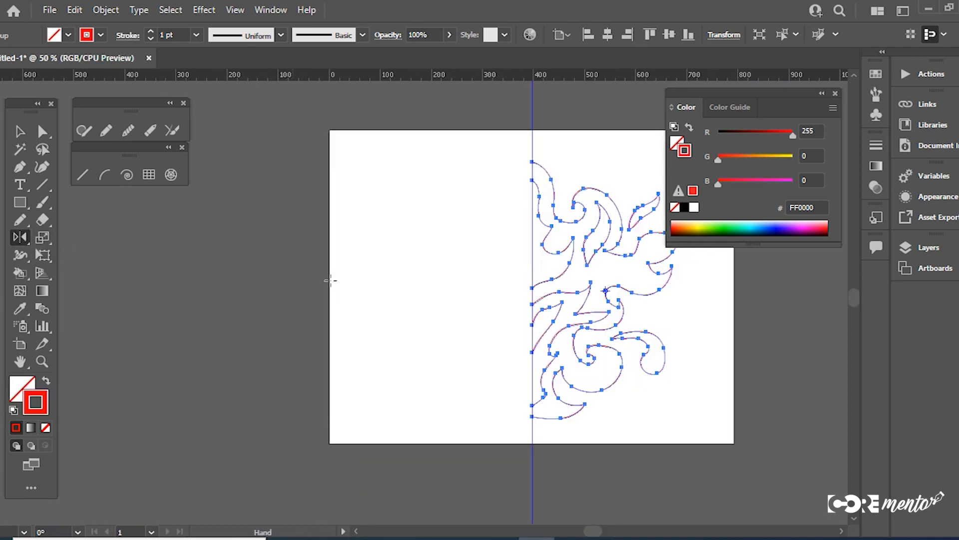
{"action": "left_click", "coordinate": [532, 268]}
{"action": "left_click_drag", "start_coordinate": [622, 286], "coordinate": [533, 238]}
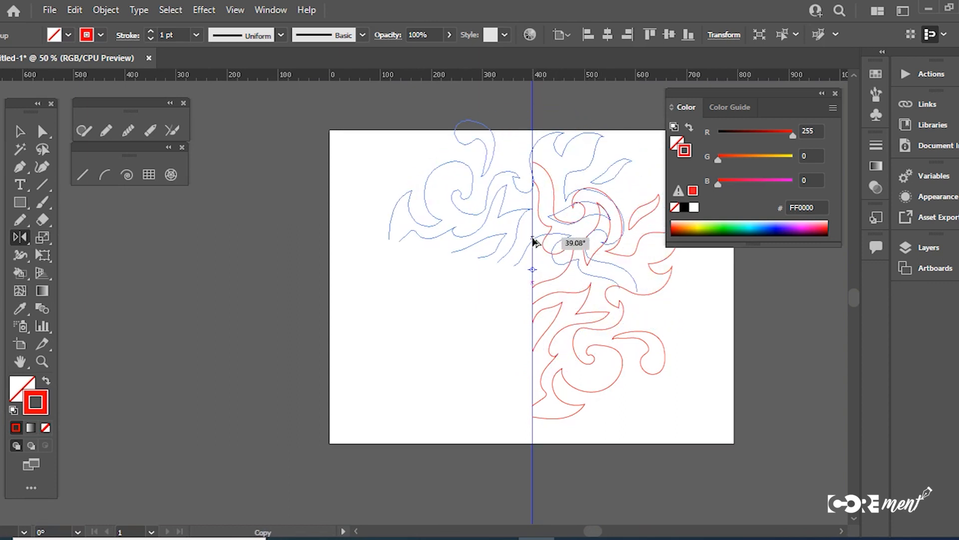
{"action": "left_click_drag", "start_coordinate": [533, 239], "coordinate": [522, 281]}
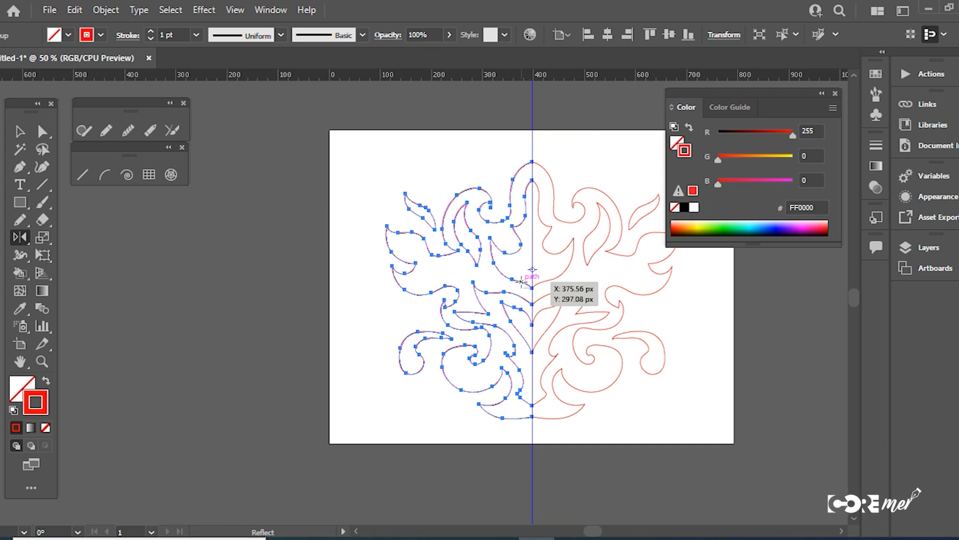
- Select both halves of the ornament and group them
{"action": "left_click", "coordinate": [20, 131]}
{"action": "left_click_drag", "start_coordinate": [419, 286], "coordinate": [644, 464]}
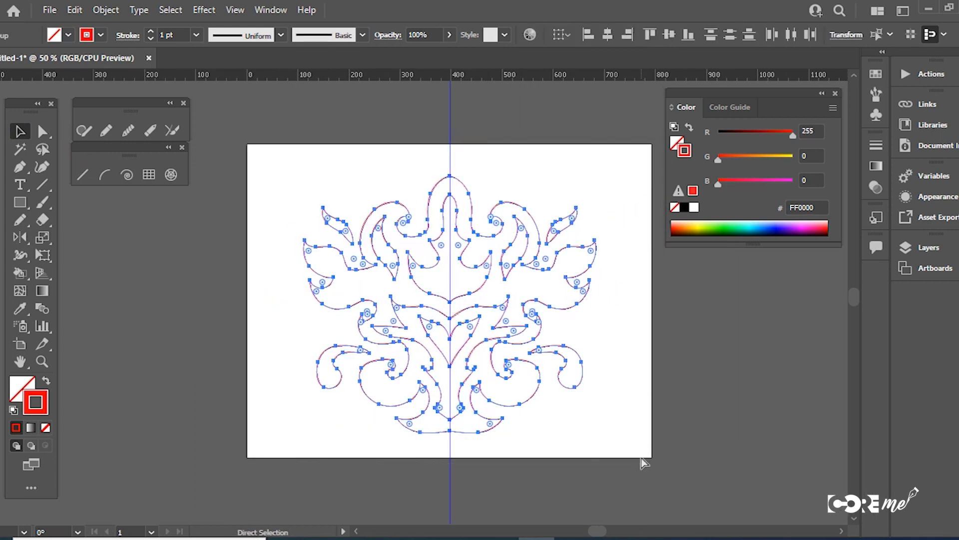
{"action": "key", "text": "ctrl+g"}
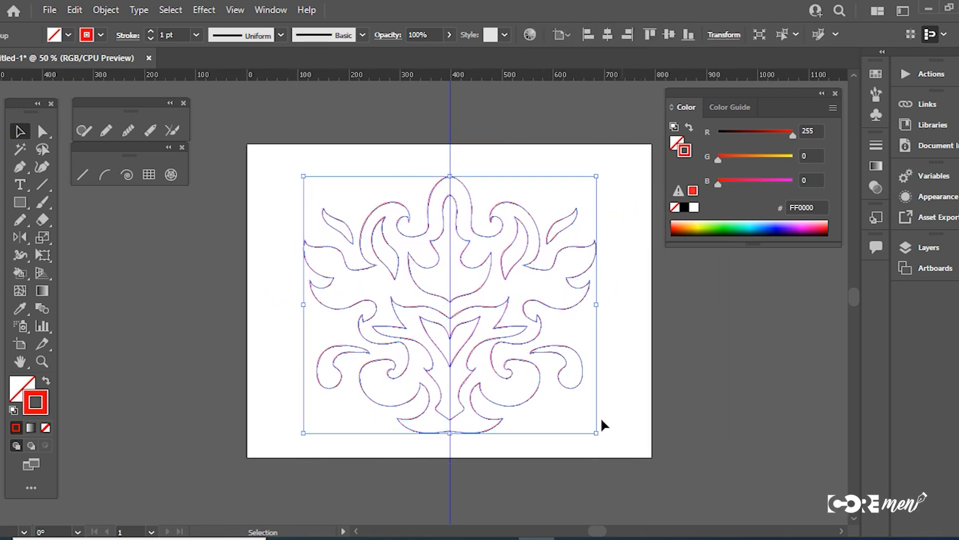
- Select the two open end anchors at the peak of the outer arch and connect them at the guide with the Join tool
{"action": "left_click", "coordinate": [493, 298], "text": "ctrl"}
{"action": "left_click", "coordinate": [429, 281], "text": "ctrl"}
{"action": "left_click", "coordinate": [418, 279], "text": "ctrl"}
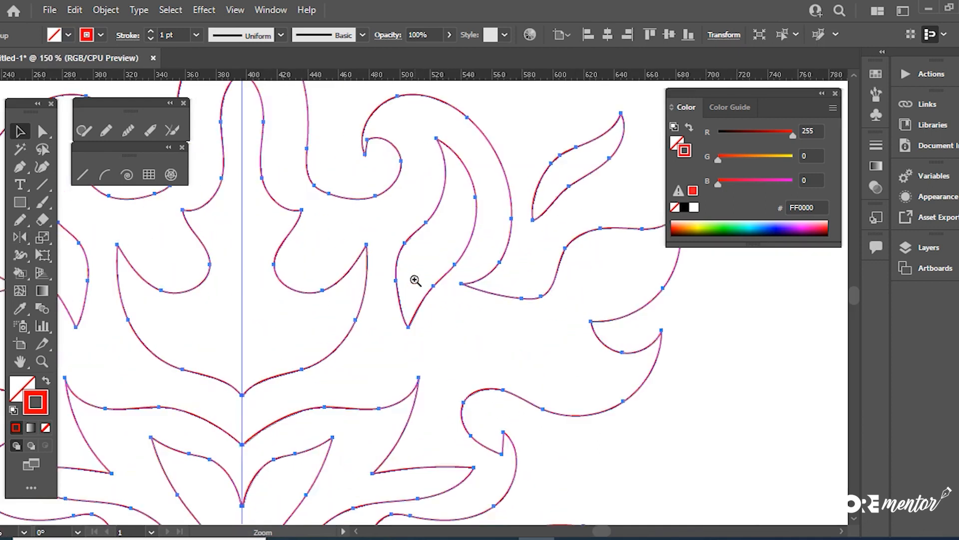
{"action": "left_click", "coordinate": [418, 279], "text": "ctrl"}
{"action": "left_click_drag", "start_coordinate": [368, 246], "coordinate": [527, 403]}
{"action": "left_click", "coordinate": [457, 317], "text": "ctrl"}
{"action": "left_click", "coordinate": [421, 292], "text": "ctrl"}
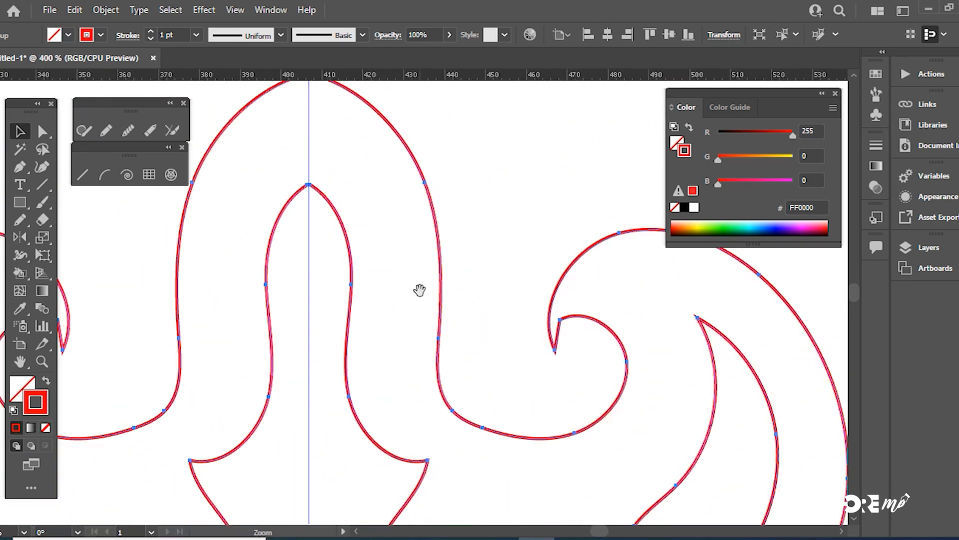
{"action": "left_click_drag", "start_coordinate": [270, 91], "coordinate": [430, 343]}
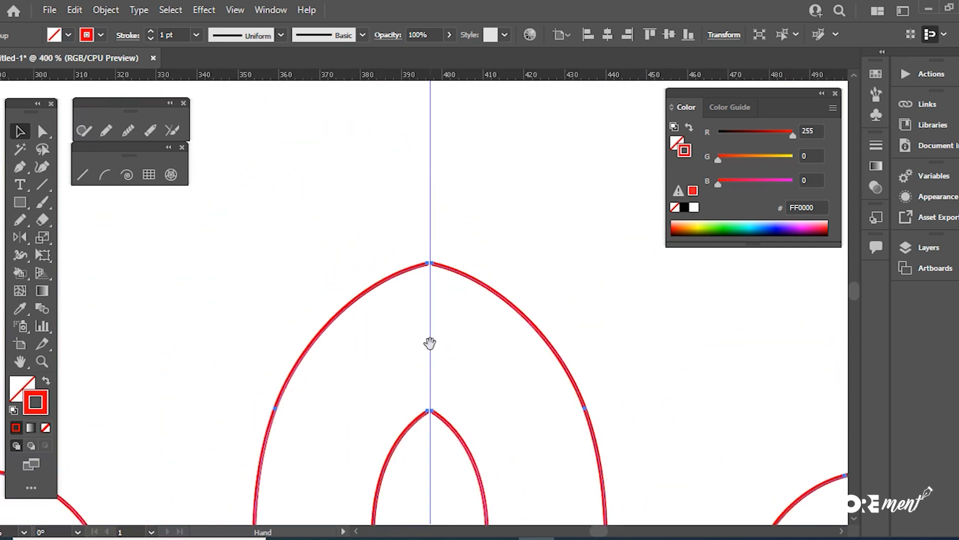
{"action": "left_click", "coordinate": [429, 301], "text": "ctrl"}
{"action": "left_click", "coordinate": [416, 292], "text": "ctrl"}
{"action": "left_click", "coordinate": [413, 284], "text": "ctrl"}
{"action": "left_click", "coordinate": [412, 284], "text": "ctrl"}
{"action": "left_click", "coordinate": [415, 286], "text": "ctrl"}
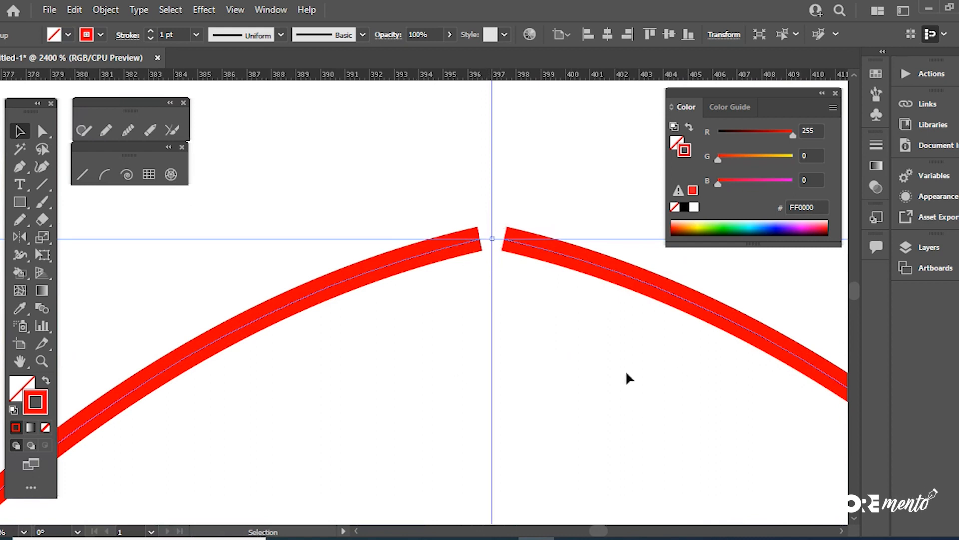
{"action": "left_click", "coordinate": [42, 131]}
{"action": "left_click_drag", "start_coordinate": [436, 166], "coordinate": [571, 317]}
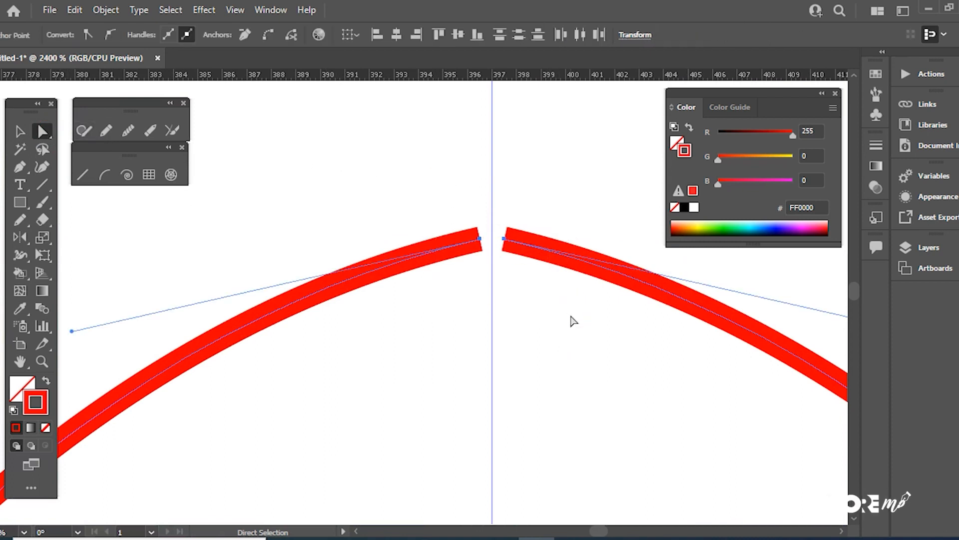
{"action": "left_click", "coordinate": [172, 132]}
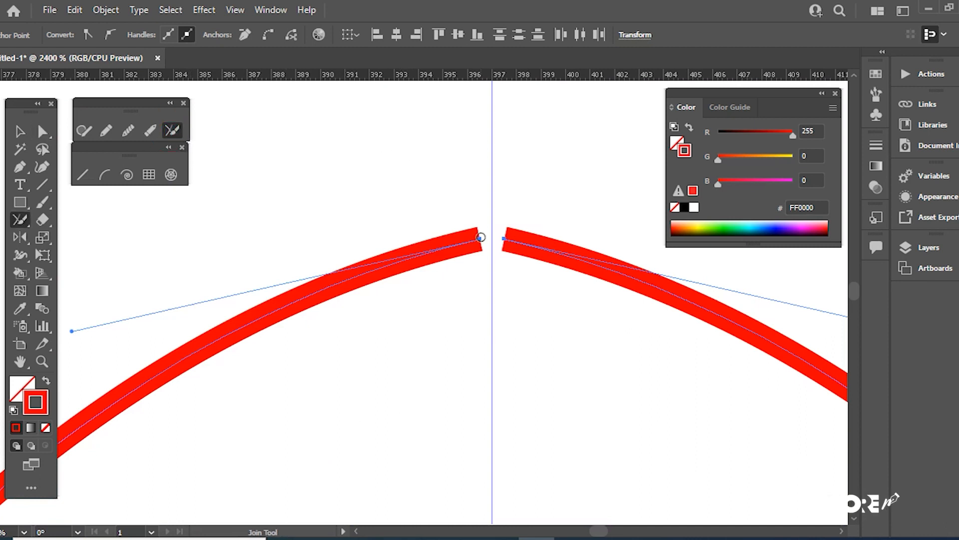
{"action": "left_click_drag", "start_coordinate": [523, 239], "coordinate": [524, 239]}
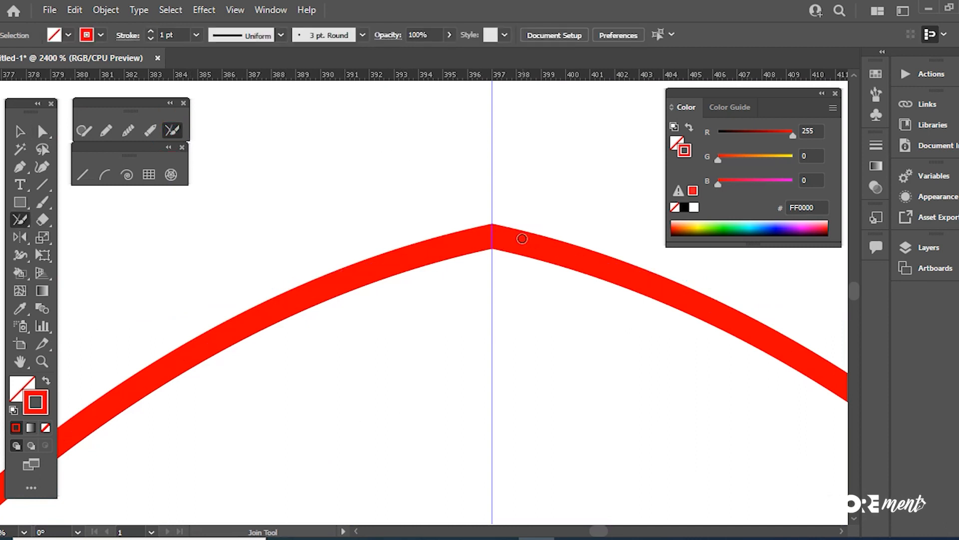
- Select the two open end anchors at the inner arch's peak and connect them at the guide with the Join tool
{"action": "left_click", "coordinate": [488, 337], "text": "alt"}
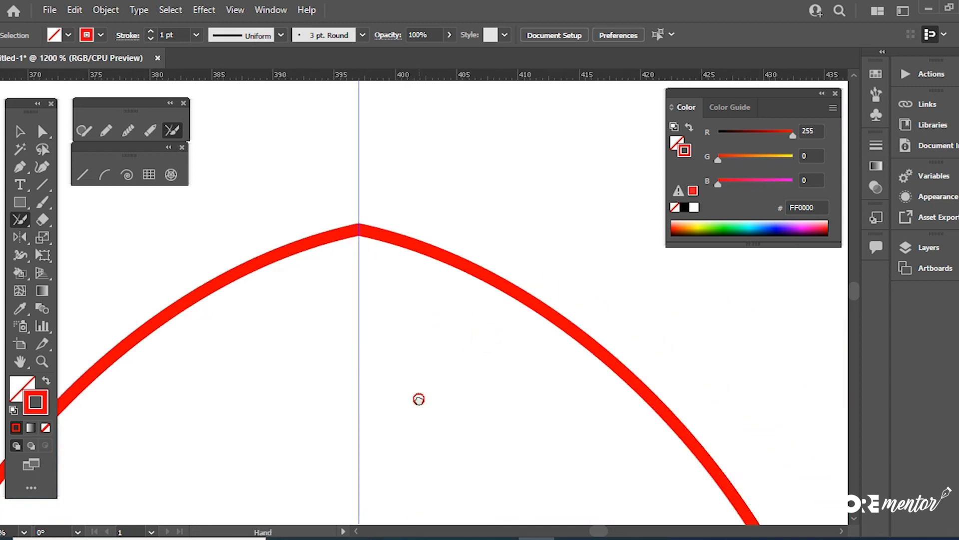
{"action": "left_click_drag", "start_coordinate": [418, 397], "coordinate": [434, 244]}
{"action": "left_click", "coordinate": [420, 368], "text": "ctrl+alt"}
{"action": "left_click_drag", "start_coordinate": [424, 404], "coordinate": [418, 202]}
{"action": "left_click", "coordinate": [373, 259], "text": "ctrl"}
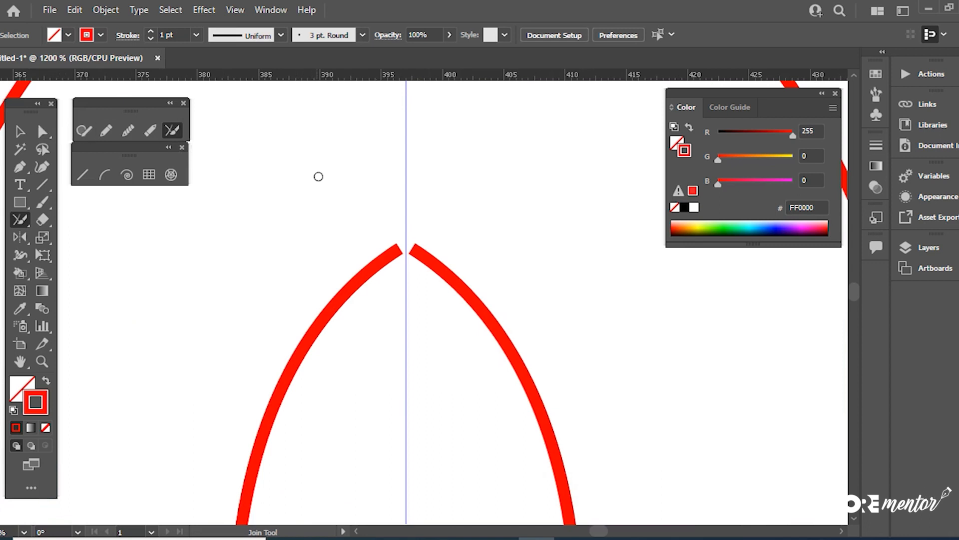
{"action": "key", "text": "ctrl"}
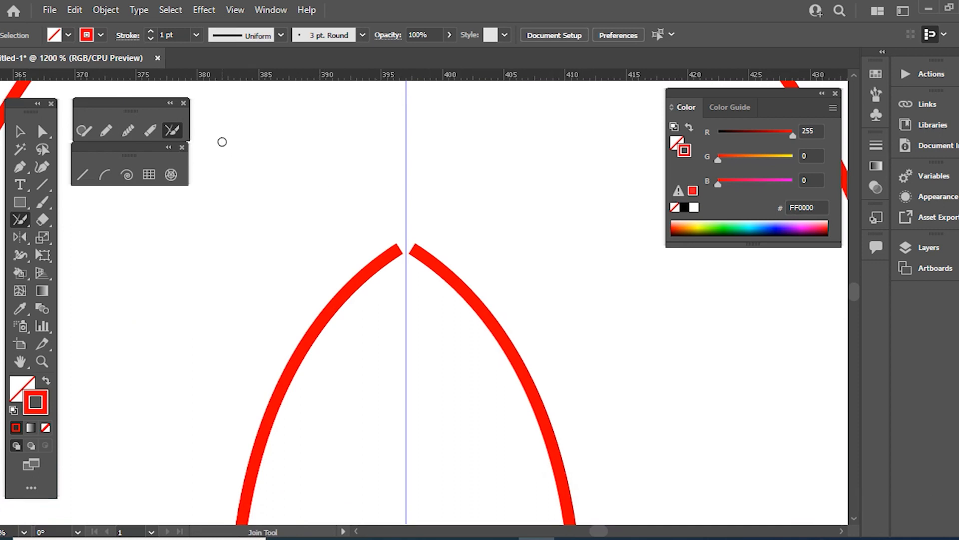
{"action": "key", "text": "ctrl"}
{"action": "left_click_drag", "start_coordinate": [371, 204], "coordinate": [448, 295]}
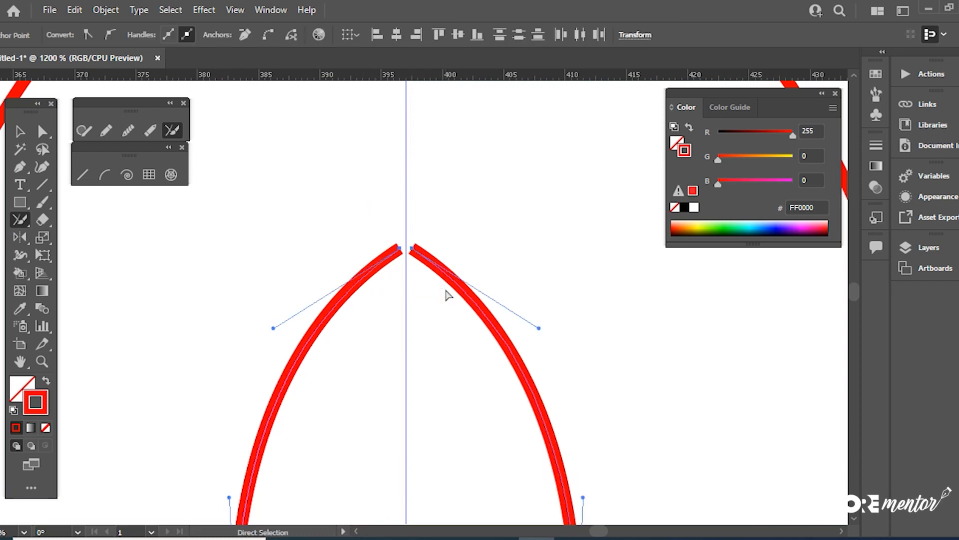
{"action": "left_click_drag", "start_coordinate": [398, 252], "coordinate": [407, 250]}
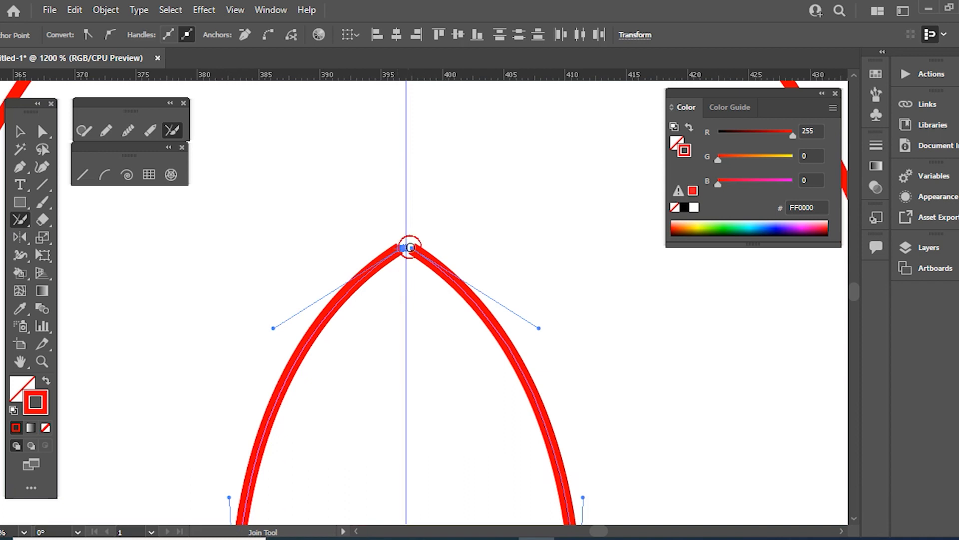
{"action": "key", "text": "ctrl+shift+a"}
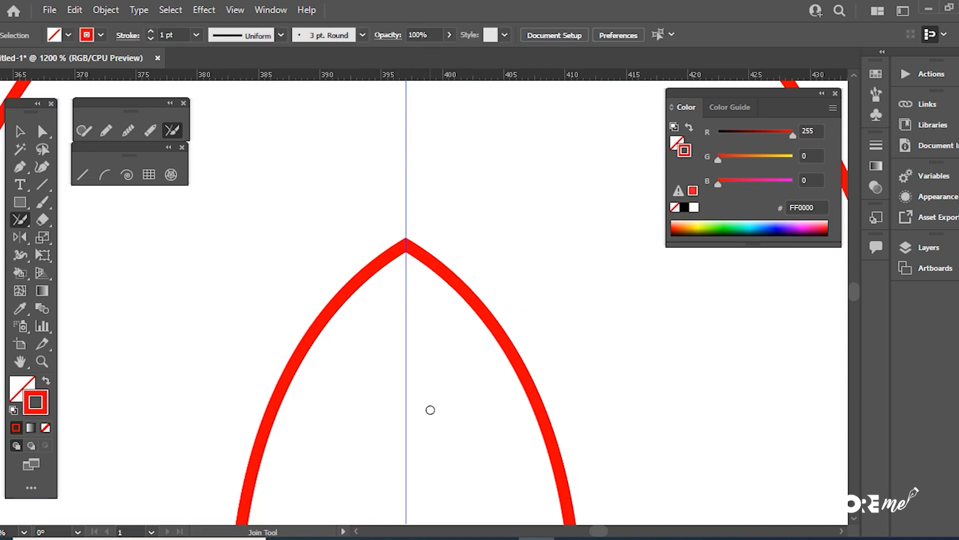
- Join the open end anchors at the next two V-shaped gaps down the guide below the inner arch
{"action": "left_click", "coordinate": [429, 401], "text": "ctrl+alt"}
{"action": "left_click_drag", "start_coordinate": [427, 390], "coordinate": [403, 130]}
{"action": "left_click_drag", "start_coordinate": [395, 399], "coordinate": [363, 150]}
{"action": "left_click_drag", "start_coordinate": [321, 351], "coordinate": [399, 439]}
{"action": "left_click_drag", "start_coordinate": [329, 372], "coordinate": [356, 380]}
{"action": "key", "text": "ctrl+shift+a"}
{"action": "left_click_drag", "start_coordinate": [379, 482], "coordinate": [378, 102]}
{"action": "left_click_drag", "start_coordinate": [318, 227], "coordinate": [385, 300]}
{"action": "left_click_drag", "start_coordinate": [327, 252], "coordinate": [356, 258]}
{"action": "key", "text": "ctrl+shift+a"}
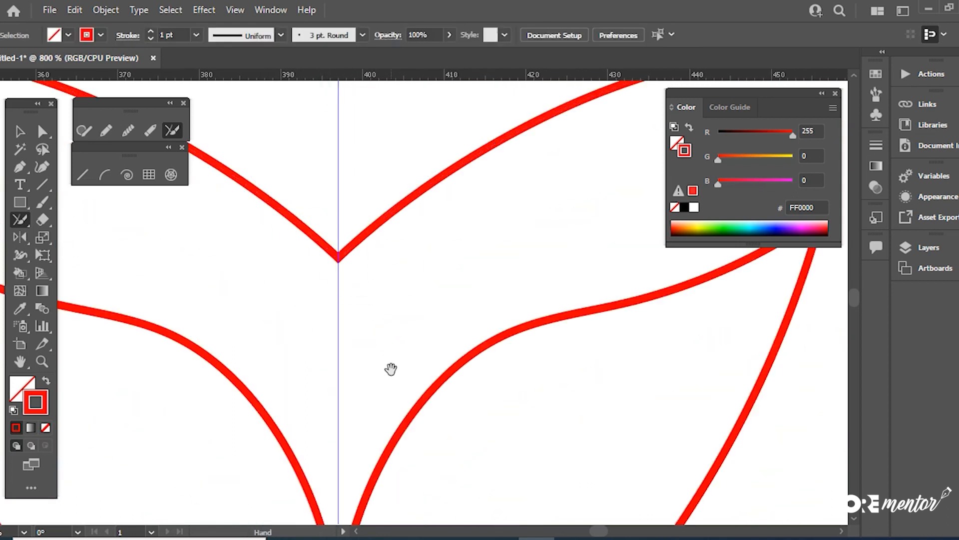
- Join the remaining open ends along the guide, from the heart shape's notch and tip down to the base
{"action": "left_click_drag", "start_coordinate": [391, 369], "coordinate": [355, 88]}
{"action": "left_click_drag", "start_coordinate": [280, 277], "coordinate": [332, 337]}
{"action": "left_click_drag", "start_coordinate": [289, 306], "coordinate": [317, 320]}
{"action": "left_click_drag", "start_coordinate": [370, 399], "coordinate": [344, 125]}
{"action": "left_click_drag", "start_coordinate": [330, 349], "coordinate": [250, 274]}
{"action": "left_click_drag", "start_coordinate": [262, 314], "coordinate": [290, 318]}
{"action": "left_click_drag", "start_coordinate": [439, 424], "coordinate": [400, 150]}
{"action": "left_click_drag", "start_coordinate": [252, 374], "coordinate": [235, 377]}
{"action": "key", "text": "ctrl+shift+a"}
- Select the whole ornament and fill its main outer body with dark blue using the Live Paint Bucket
{"action": "left_click", "coordinate": [375, 249], "text": "ctrl+alt"}
{"action": "left_click", "coordinate": [375, 248], "text": "ctrl+alt"}
{"action": "left_click", "coordinate": [374, 249], "text": "ctrl+alt"}
{"action": "left_click", "coordinate": [375, 248], "text": "ctrl+alt"}
{"action": "left_click", "coordinate": [374, 248], "text": "ctrl+alt"}
{"action": "left_click", "coordinate": [375, 249], "text": "ctrl+alt"}
{"action": "left_click", "coordinate": [20, 131]}
{"action": "left_click_drag", "start_coordinate": [289, 135], "coordinate": [550, 381]}
{"action": "left_click", "coordinate": [20, 255]}
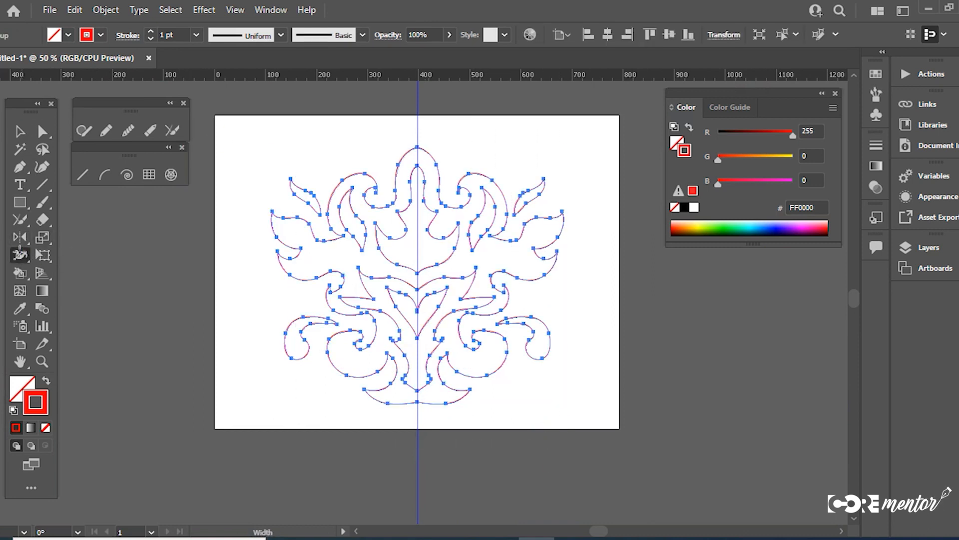
{"action": "left_click", "coordinate": [20, 275]}
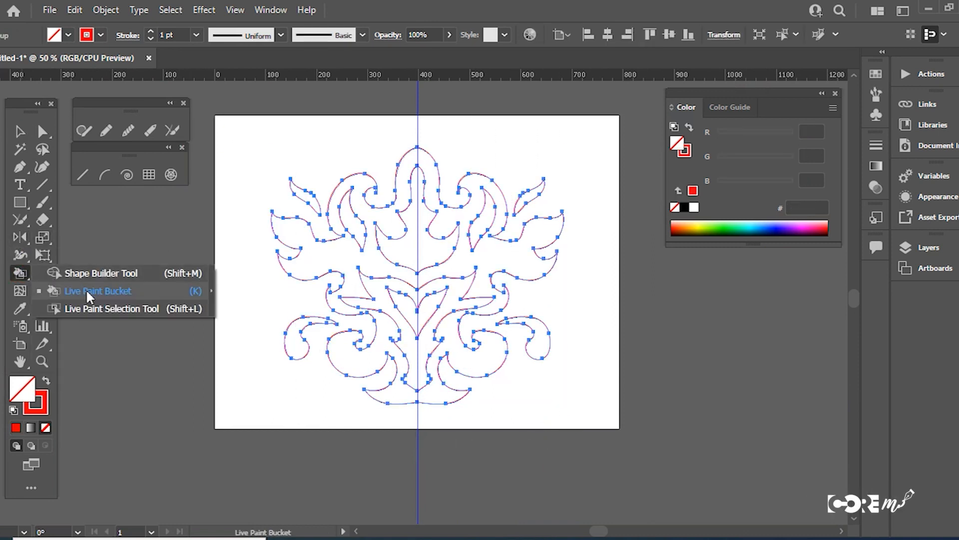
{"action": "left_click", "coordinate": [80, 290]}
{"action": "left_click", "coordinate": [782, 227]}
- Fill the central heart shape and the two upper inner petals with cyan 45FFE7
{"action": "left_click", "coordinate": [755, 224]}
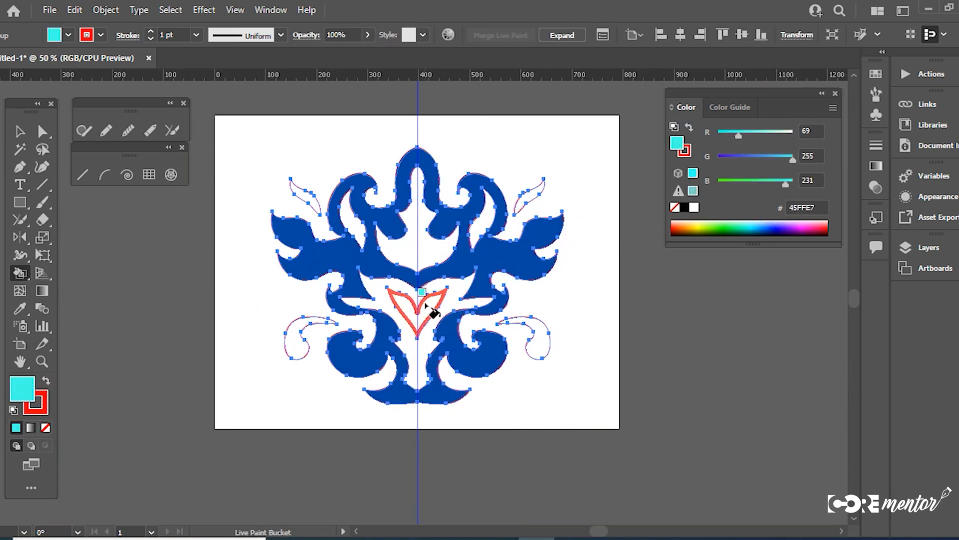
{"action": "left_click", "coordinate": [439, 313]}
{"action": "left_click", "coordinate": [352, 220]}
{"action": "left_click", "coordinate": [482, 220]}
- Fill both lower side curls, the upper and lower central regions, and both upper side leaves with magenta FF2EE4
{"action": "left_click", "coordinate": [787, 224]}
{"action": "left_click_drag", "start_coordinate": [787, 226], "coordinate": [806, 225]}
{"action": "left_click", "coordinate": [537, 345]}
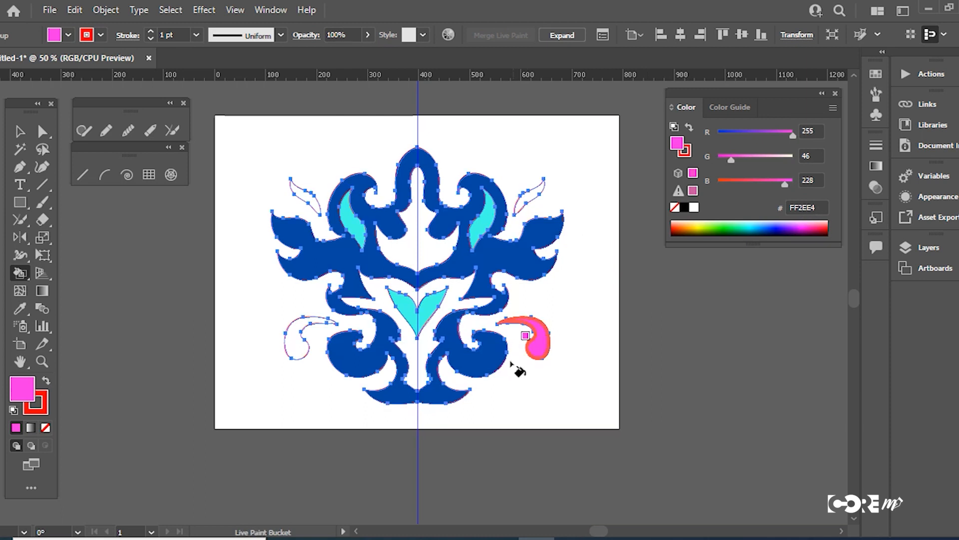
{"action": "left_click", "coordinate": [298, 344]}
{"action": "left_click", "coordinate": [417, 239]}
{"action": "left_click", "coordinate": [460, 301]}
{"action": "left_click", "coordinate": [536, 196]}
{"action": "left_click", "coordinate": [306, 197]}
- Recolour the central heart shape and the two upper inner petals with dark navy 1A005C
{"action": "left_click", "coordinate": [784, 232]}
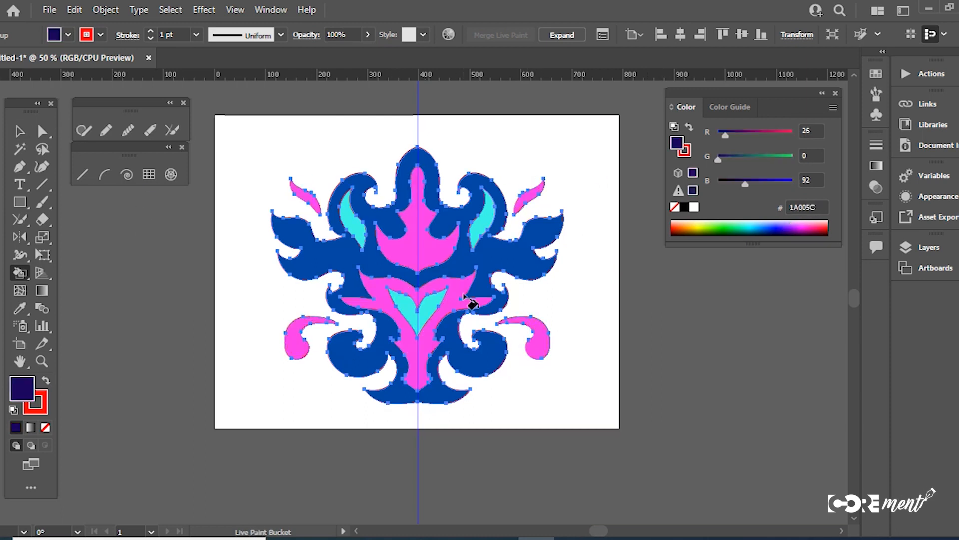
{"action": "left_click", "coordinate": [418, 312]}
{"action": "left_click", "coordinate": [482, 220]}
{"action": "left_click", "coordinate": [352, 220]}
- Select the painted ornament and remove its red stroke
{"action": "left_click", "coordinate": [23, 131]}
{"action": "left_click", "coordinate": [230, 283]}
{"action": "left_click_drag", "start_coordinate": [229, 161], "coordinate": [622, 466]}
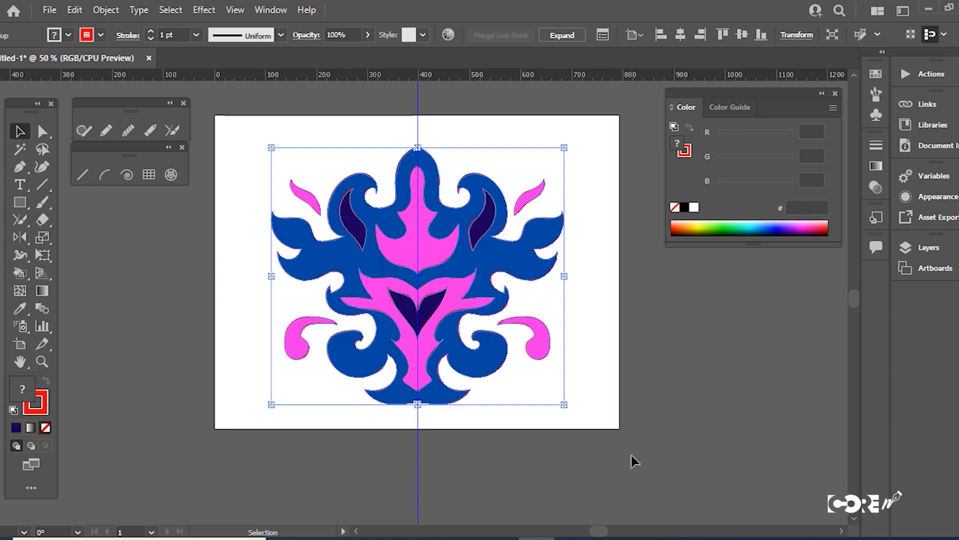
{"action": "left_click", "coordinate": [40, 406]}
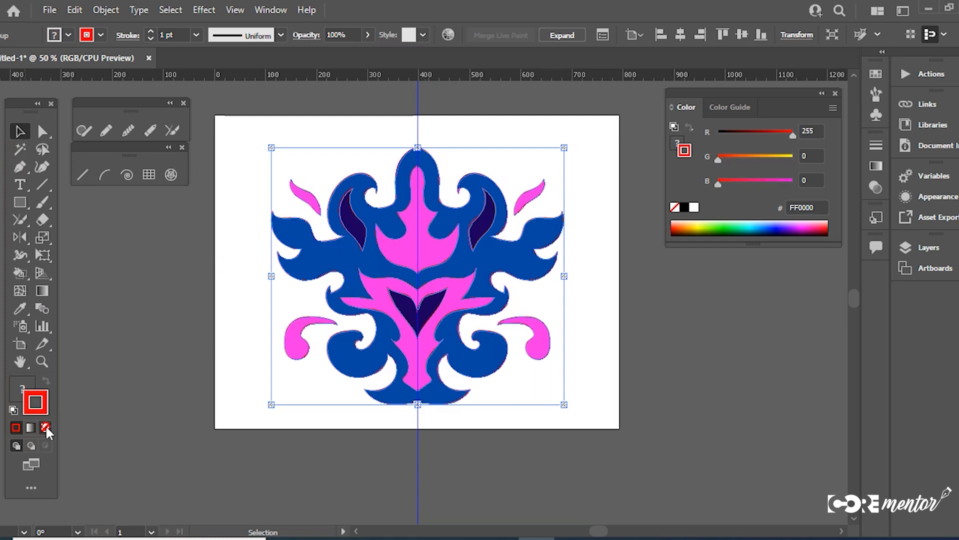
{"action": "left_click", "coordinate": [45, 427]}
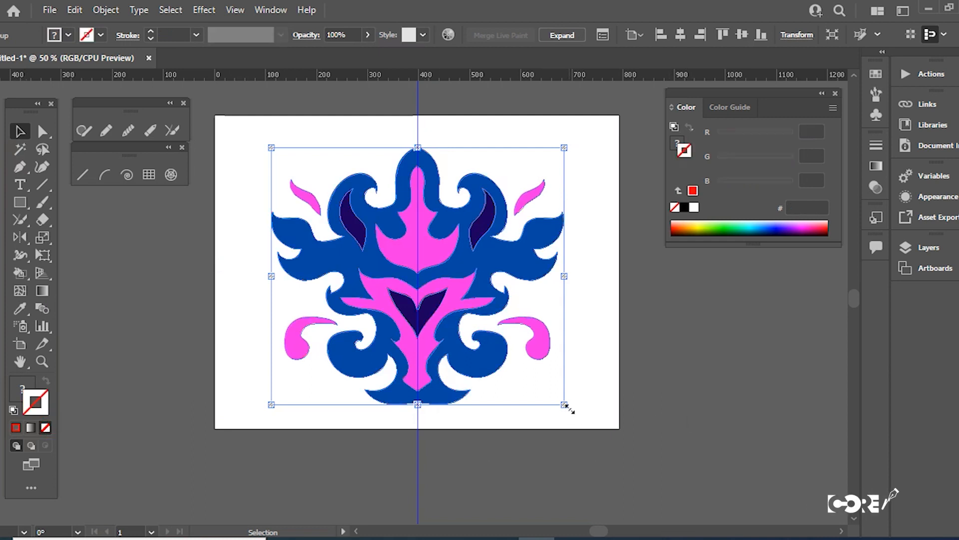
- Scale the ornament down proportionally and move it to the left side of the artboard
{"action": "left_click_drag", "start_coordinate": [565, 405], "coordinate": [462, 313]}
{"action": "left_click", "coordinate": [478, 323]}
{"action": "left_click_drag", "start_coordinate": [422, 275], "coordinate": [422, 187]}
{"action": "left_click", "coordinate": [428, 272], "text": "ctrl"}
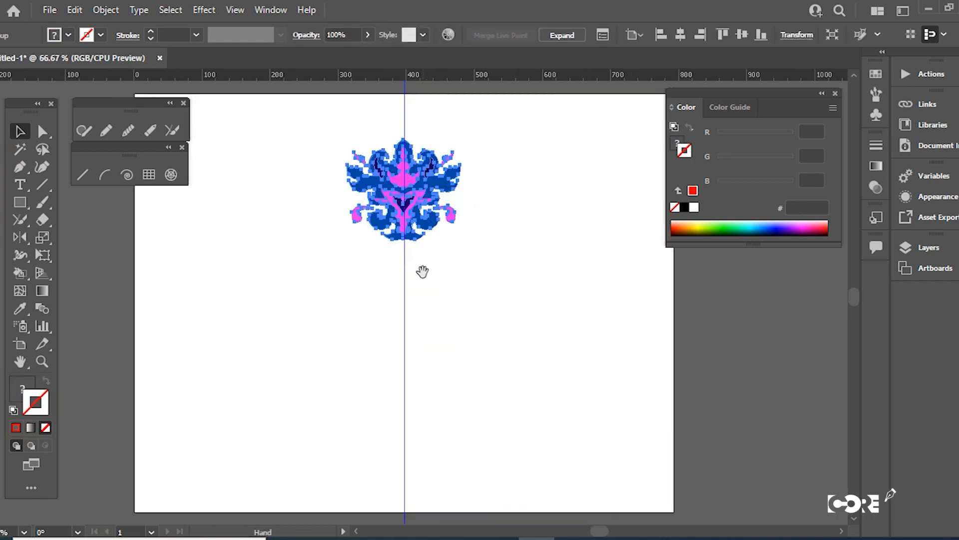
{"action": "left_click", "coordinate": [419, 272], "text": "ctrl"}
{"action": "left_click", "coordinate": [454, 310]}
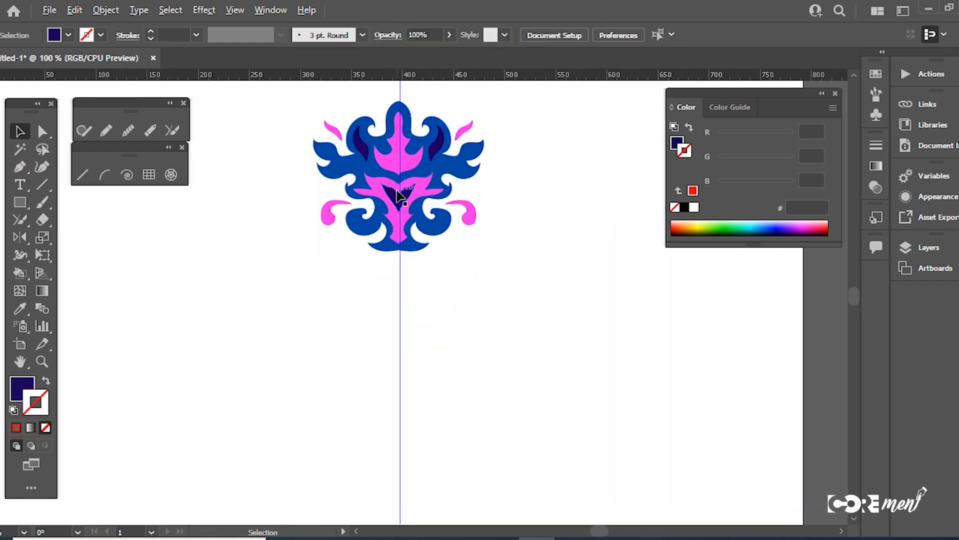
{"action": "left_click_drag", "start_coordinate": [383, 199], "coordinate": [148, 352]}
{"action": "left_click_drag", "start_coordinate": [490, 337], "coordinate": [558, 315]}
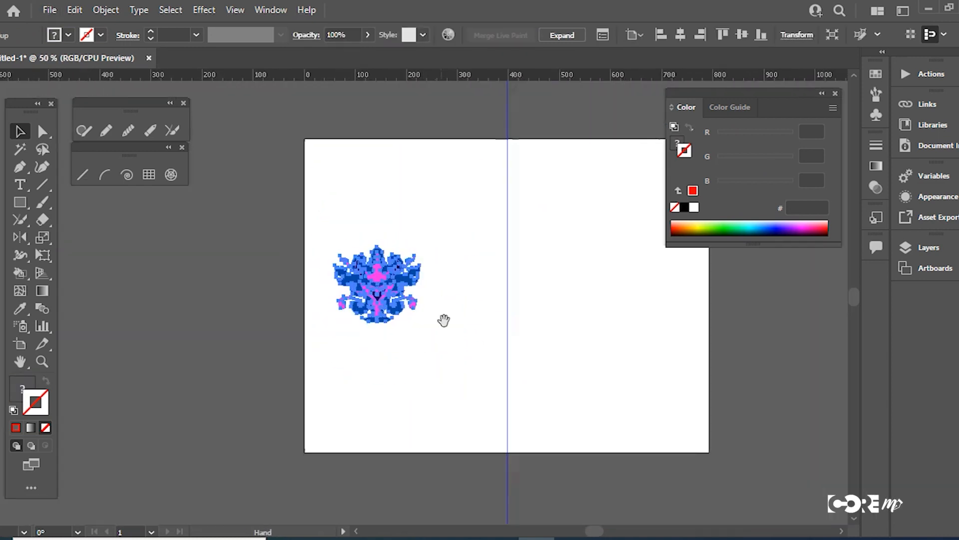
{"action": "left_click_drag", "start_coordinate": [444, 321], "coordinate": [373, 381]}
- Duplicate the ornament directly to its right and reflect the copy across the horizontal axis
{"action": "left_click", "coordinate": [19, 205]}
{"action": "left_click", "coordinate": [19, 134]}
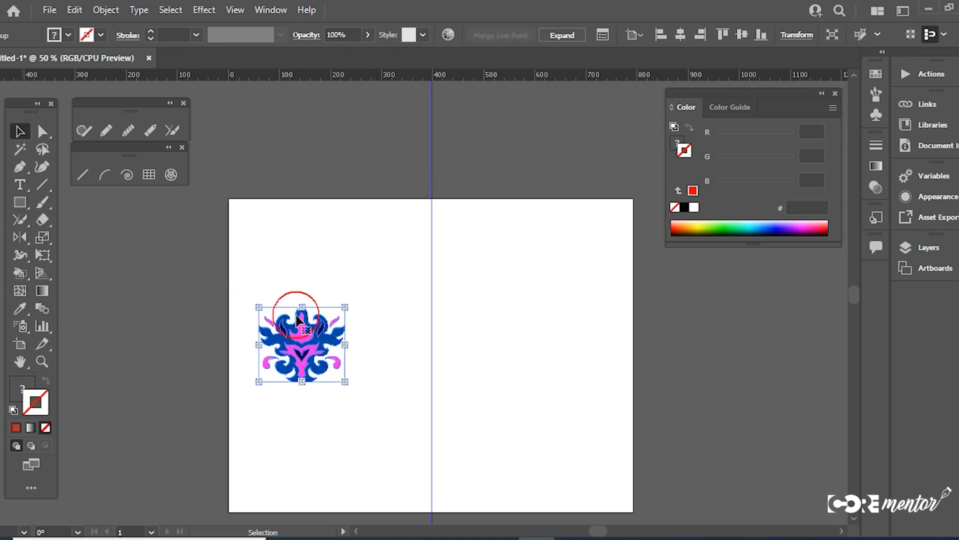
{"action": "left_click_drag", "start_coordinate": [322, 355], "coordinate": [411, 362]}
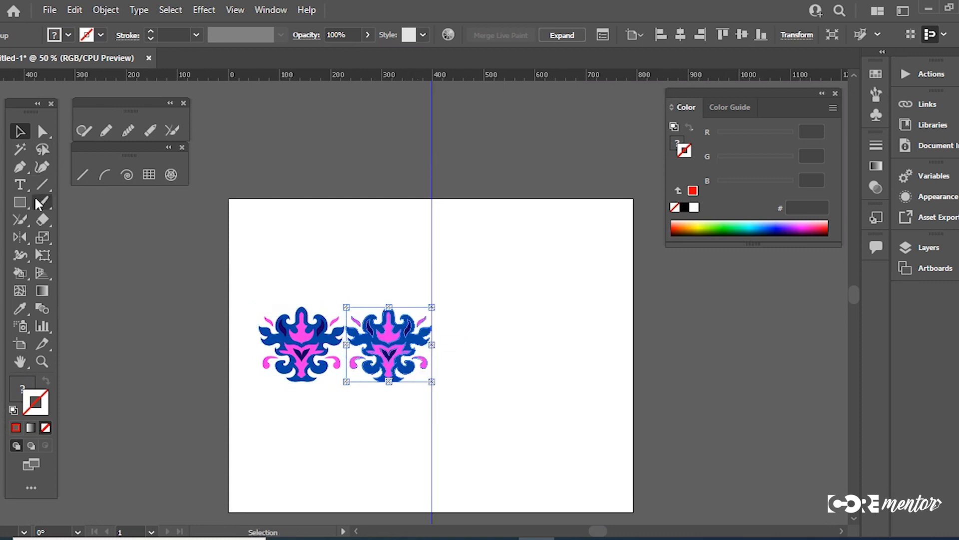
{"action": "double_click", "coordinate": [21, 235]}
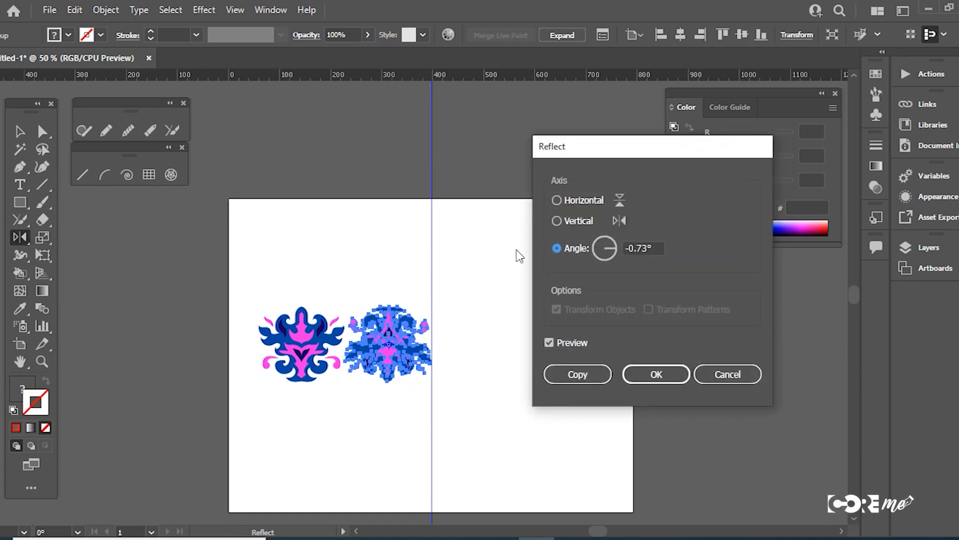
{"action": "left_click", "coordinate": [557, 198]}
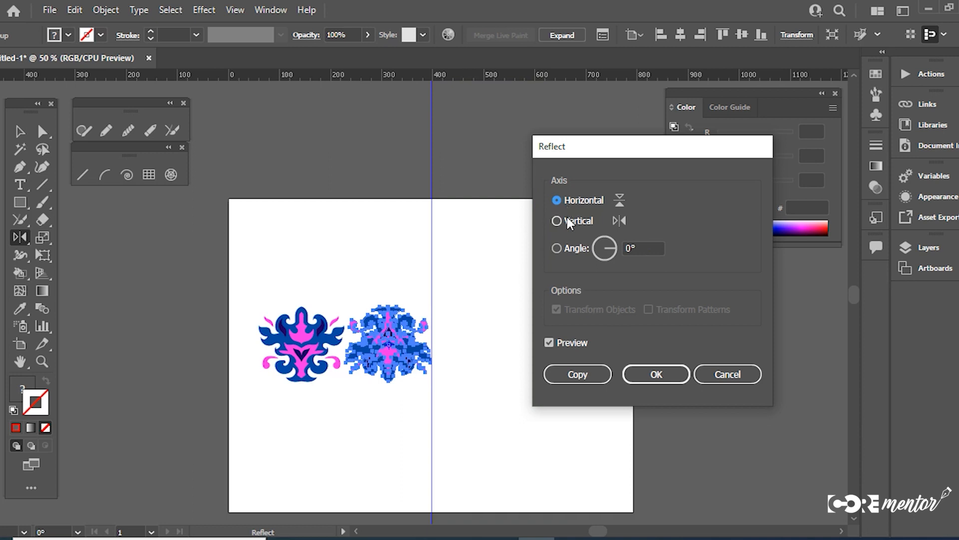
{"action": "left_click", "coordinate": [656, 374]}
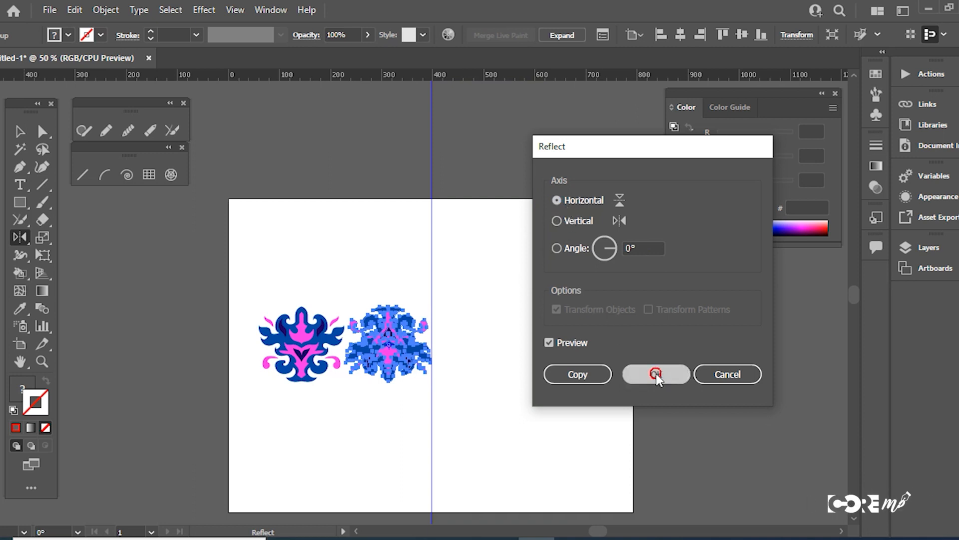
- Duplicate the ornament pair to the right until eight ornaments form a row, and scale the row down to fit the artboard
{"action": "left_click", "coordinate": [20, 131]}
{"action": "left_click_drag", "start_coordinate": [298, 349], "coordinate": [470, 351]}
{"action": "key", "text": "ctrl+d"}
{"action": "key", "text": "ctrl+d"}
{"action": "scroll", "coordinate": [175, 235], "scroll_direction": "down", "scroll_amount": 1}
{"action": "key", "text": "ctrl+a"}
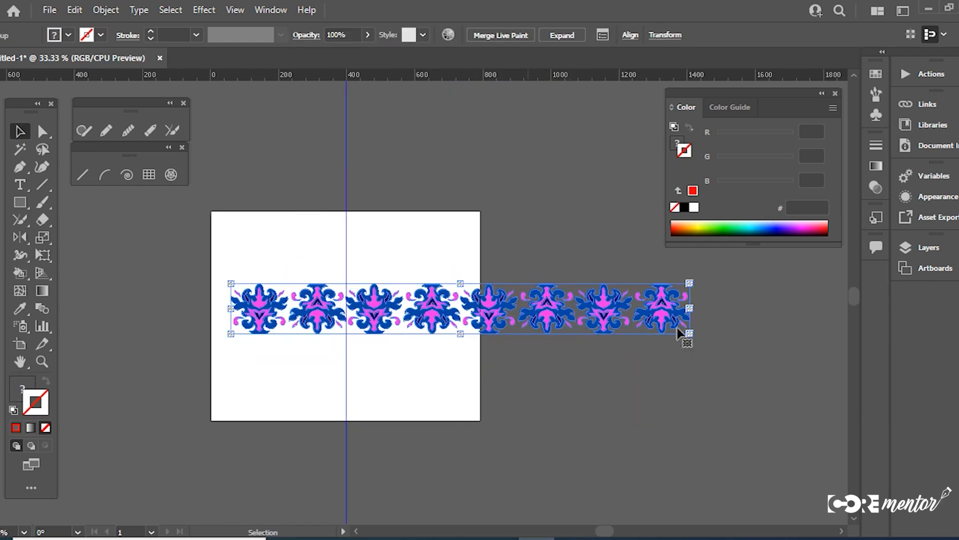
{"action": "left_click_drag", "start_coordinate": [689, 333], "coordinate": [406, 325]}
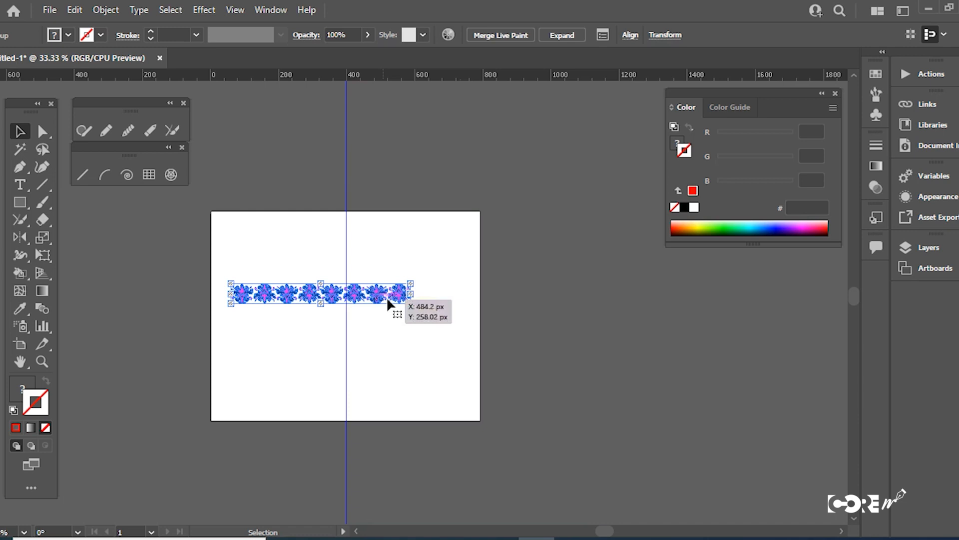
- Enlarge the ornament row far beyond the artboard and examine its shapes up close
{"action": "left_click_drag", "start_coordinate": [408, 304], "coordinate": [849, 387]}
{"action": "left_click_drag", "start_coordinate": [957, 387], "coordinate": [954, 426]}
{"action": "left_click", "coordinate": [362, 369], "text": "ctrl"}
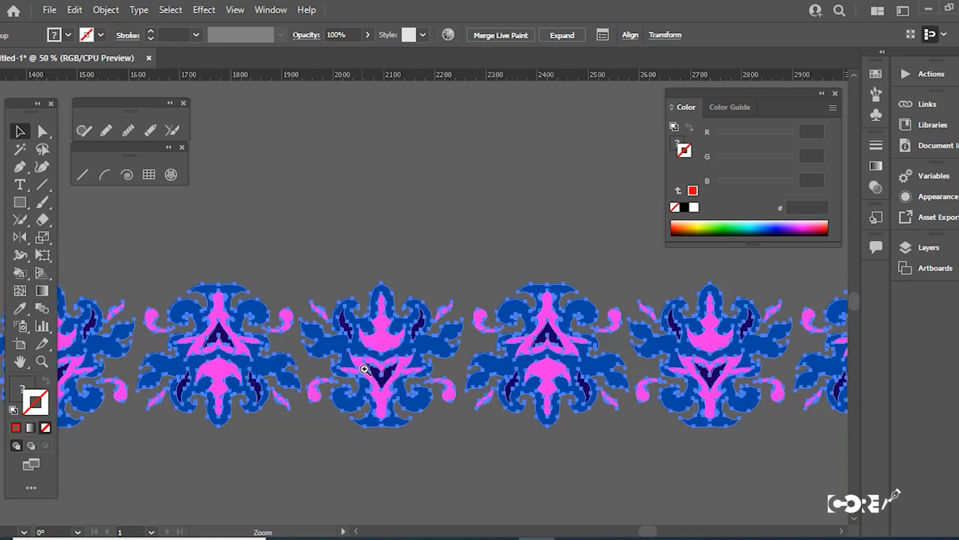
{"action": "left_click", "coordinate": [371, 356], "text": "ctrl"}
{"action": "left_click", "coordinate": [408, 255], "text": "ctrl"}
{"action": "left_click", "coordinate": [436, 260], "text": "ctrl"}
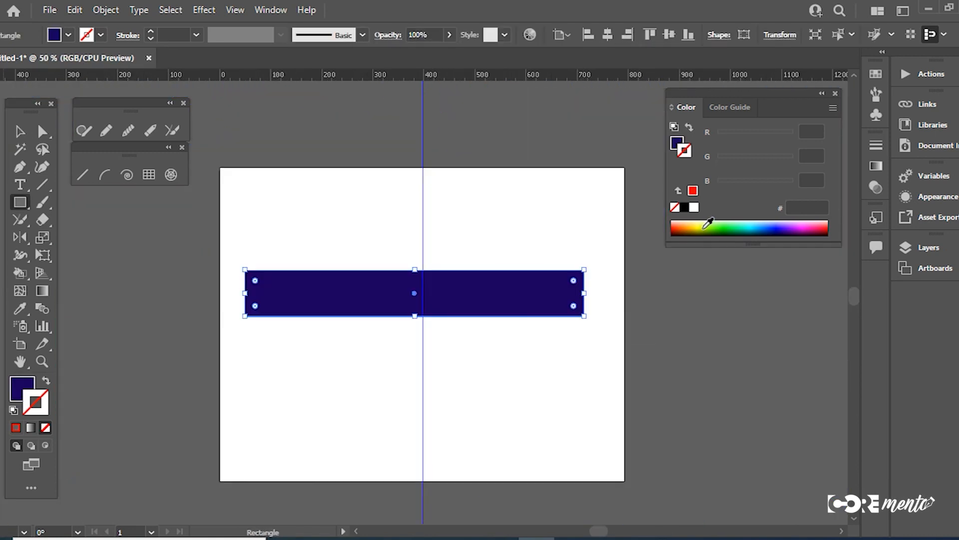
- Give the rectangle covering the ornament row a lime green C7FF17 fill and no stroke
{"action": "left_click", "coordinate": [703, 226]}
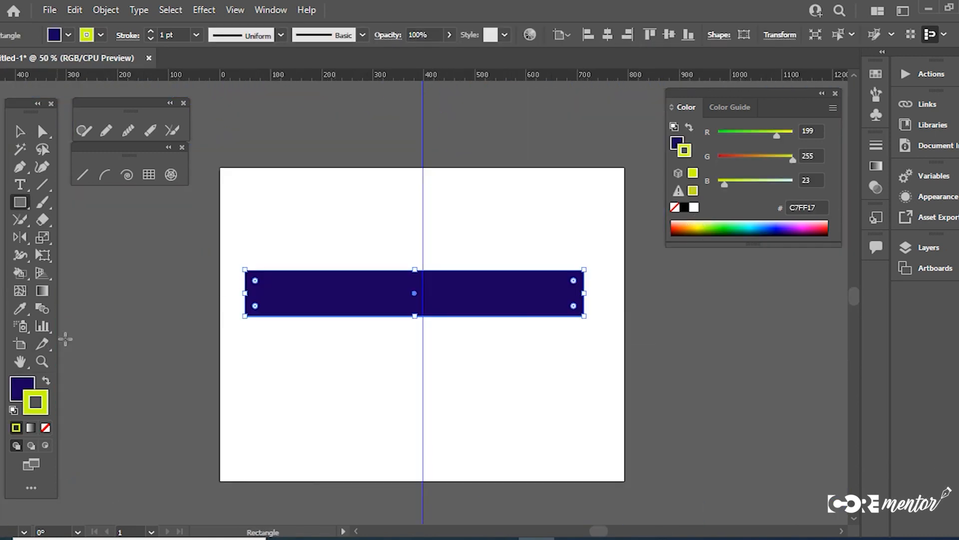
{"action": "left_click", "coordinate": [45, 382]}
{"action": "left_click", "coordinate": [45, 428]}
{"action": "left_click", "coordinate": [28, 399]}
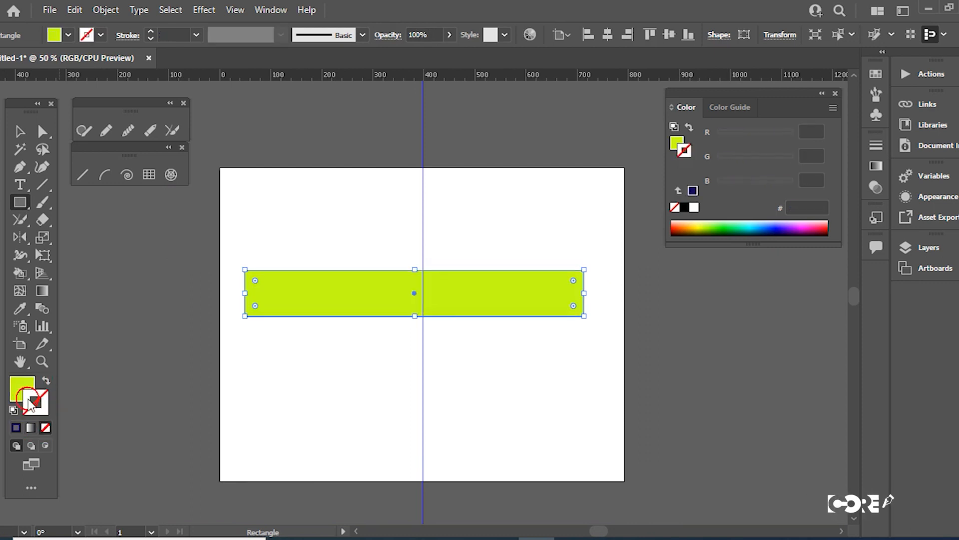
{"action": "left_click", "coordinate": [19, 389]}
- Send the lime green rectangle to the back, behind the ornament row
{"action": "right_click", "coordinate": [459, 306]}
{"action": "mouse_move", "coordinate": [593, 468]}
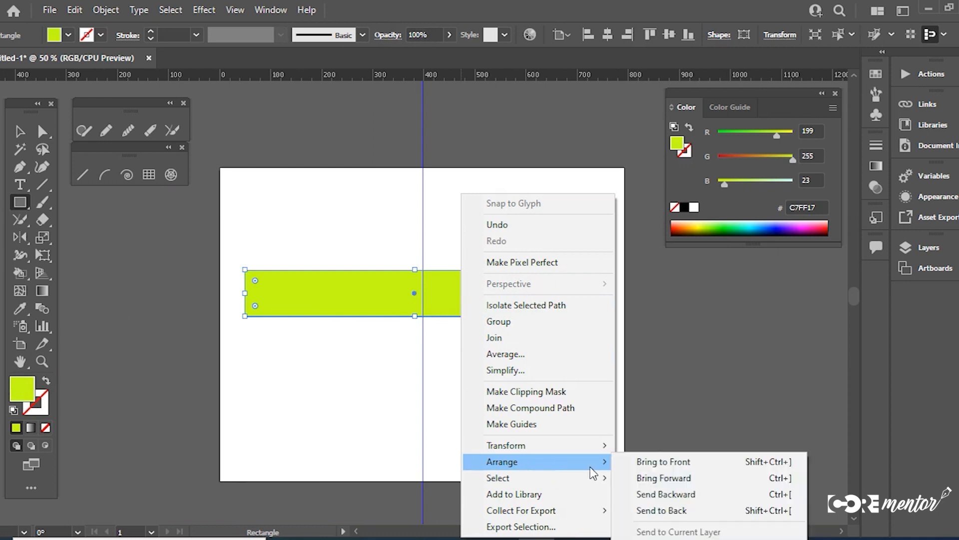
{"action": "left_click", "coordinate": [661, 510]}
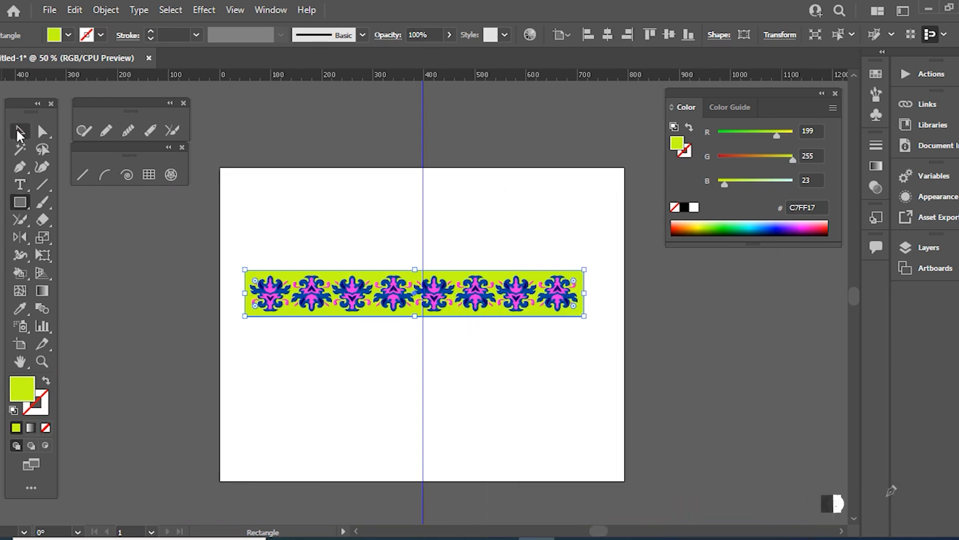
- Move the third and fourth ornaments out of the band into the empty area below it
{"action": "left_click", "coordinate": [18, 133]}
{"action": "left_click", "coordinate": [347, 346]}
{"action": "left_click", "coordinate": [449, 311], "text": "ctrl"}
{"action": "left_click_drag", "start_coordinate": [449, 310], "coordinate": [573, 182]}
{"action": "left_click", "coordinate": [462, 138]}
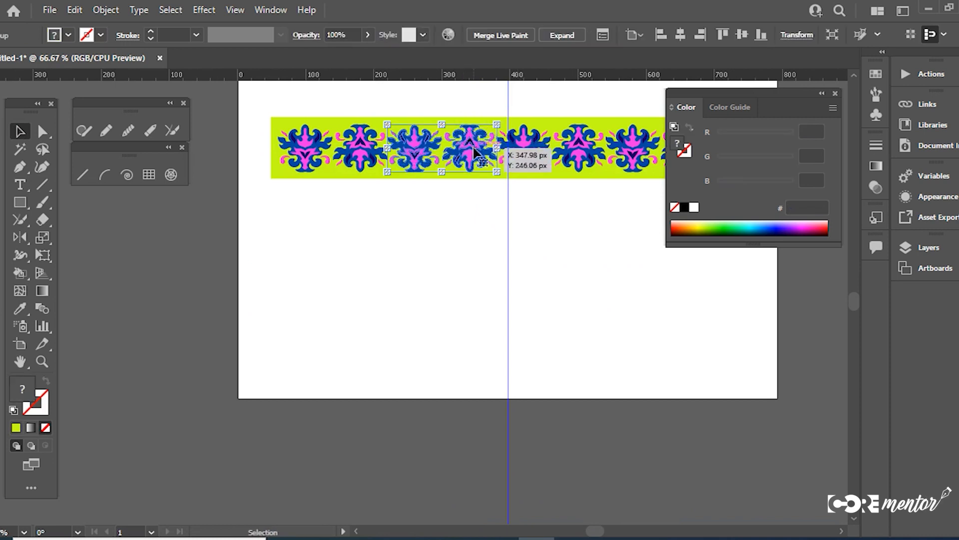
{"action": "left_click_drag", "start_coordinate": [461, 138], "coordinate": [462, 257]}
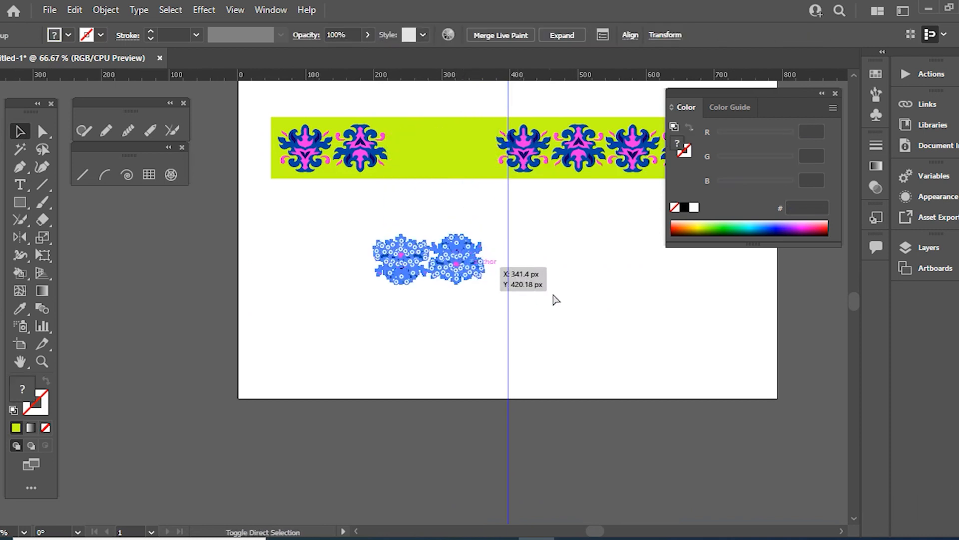
- Delete the upright ornament of the pair moved below the band, keeping only the inverted one
{"action": "left_click", "coordinate": [516, 319]}
{"action": "left_click_drag", "start_coordinate": [359, 224], "coordinate": [468, 343]}
{"action": "key", "text": "Delete"}
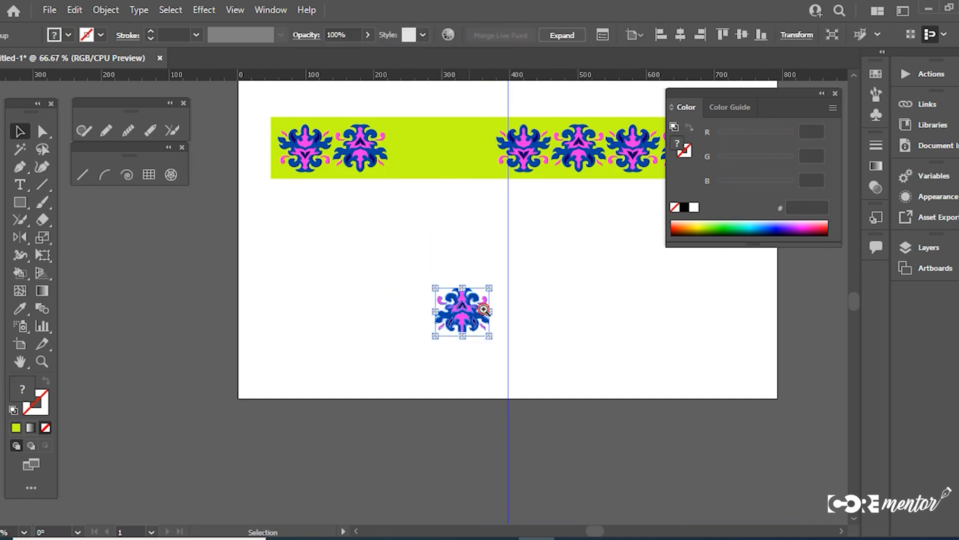
{"action": "left_click", "coordinate": [485, 309], "text": "ctrl"}
{"action": "left_click_drag", "start_coordinate": [399, 314], "coordinate": [417, 271]}
{"action": "left_click_drag", "start_coordinate": [412, 269], "coordinate": [427, 307]}
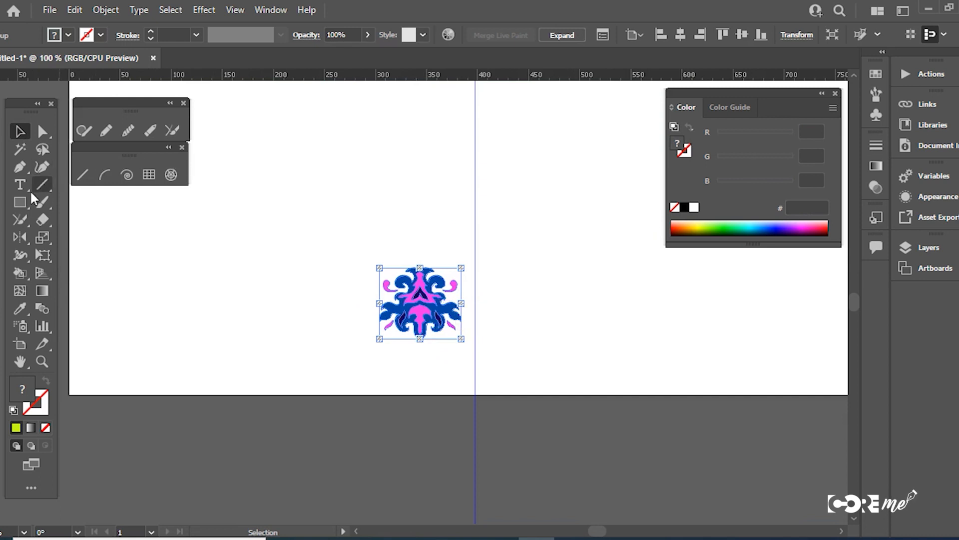
- Rotate a copy of the inverted ornament about 45 degrees counterclockwise around a pivot point placed above it
{"action": "left_click", "coordinate": [20, 235]}
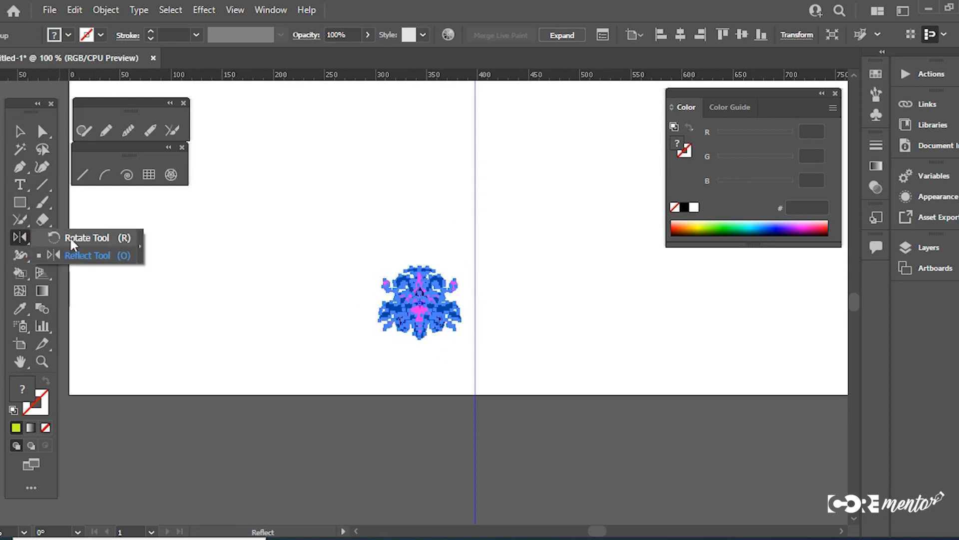
{"action": "left_click", "coordinate": [71, 237]}
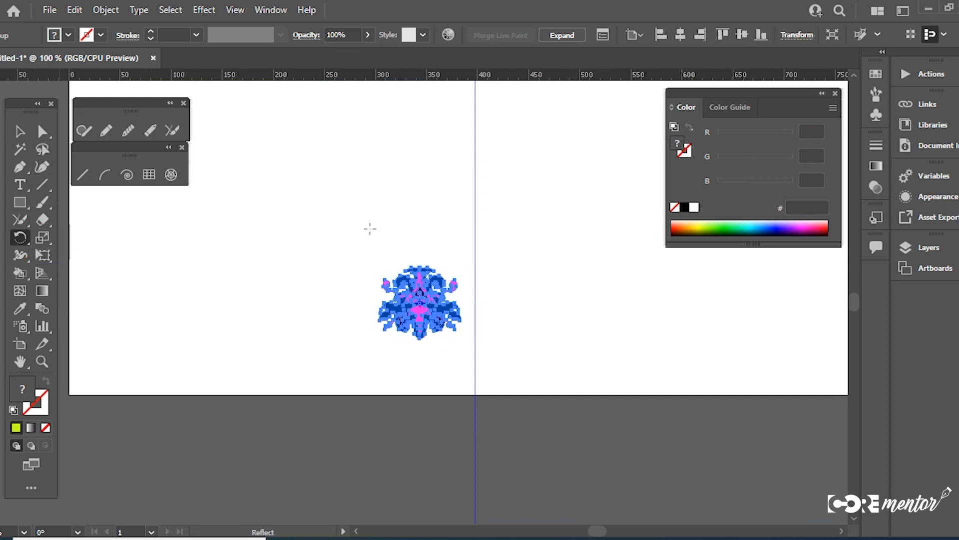
{"action": "left_click", "coordinate": [413, 212]}
{"action": "left_click_drag", "start_coordinate": [433, 316], "coordinate": [526, 273]}
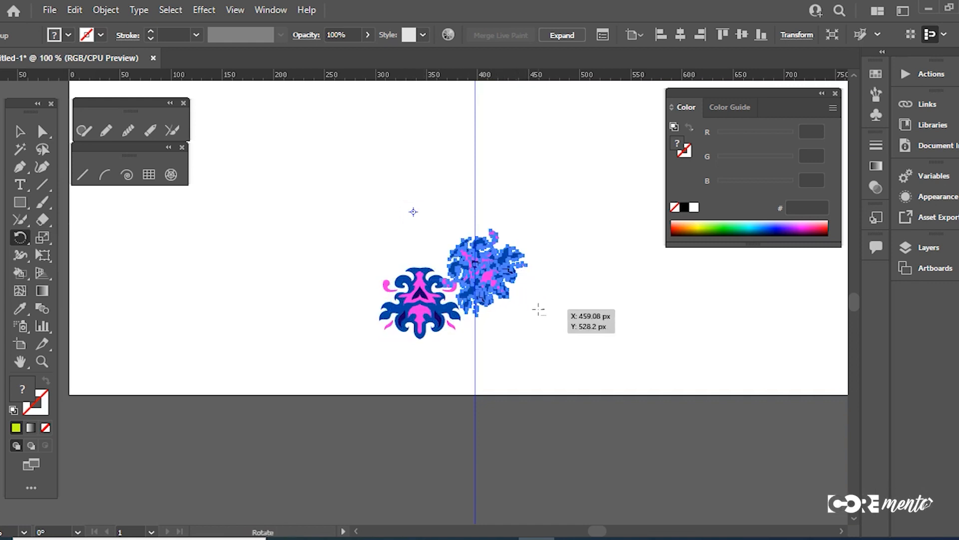
- Repeat the rotated copy around the same pivot until eight ornaments form a closed ring
{"action": "key", "text": "ctrl+d"}
{"action": "key", "text": "ctrl+d"}
{"action": "key", "text": "ctrl+d"}
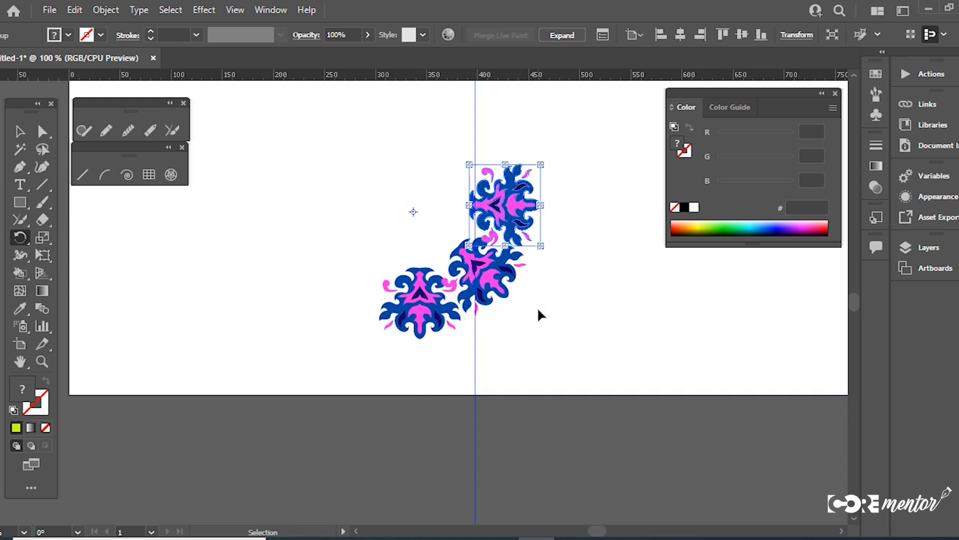
{"action": "key", "text": "ctrl+d"}
{"action": "key", "text": "ctrl+d"}
{"action": "key", "text": "ctrl+d"}
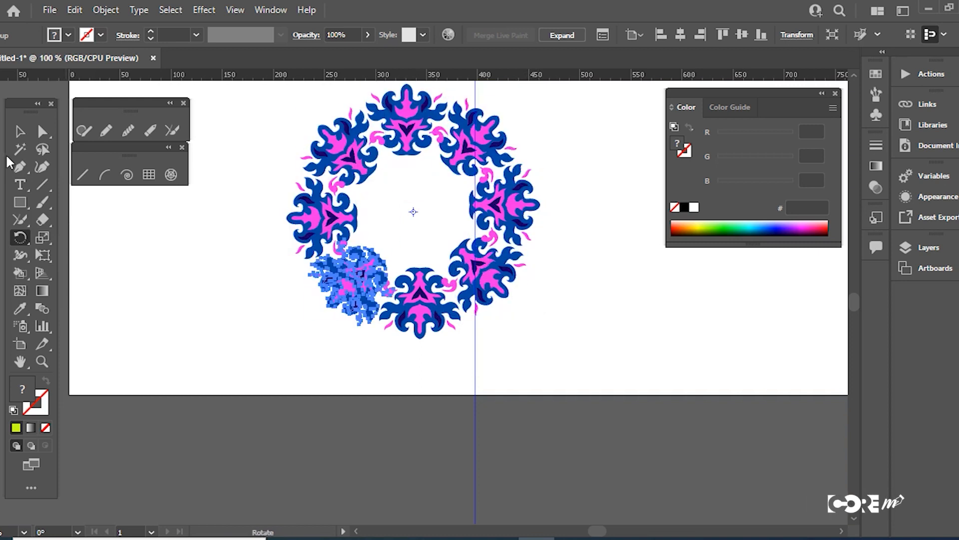
- Select all eight ornaments of the ring and group them into one object
{"action": "left_click", "coordinate": [24, 136]}
{"action": "left_click_drag", "start_coordinate": [287, 129], "coordinate": [594, 394]}
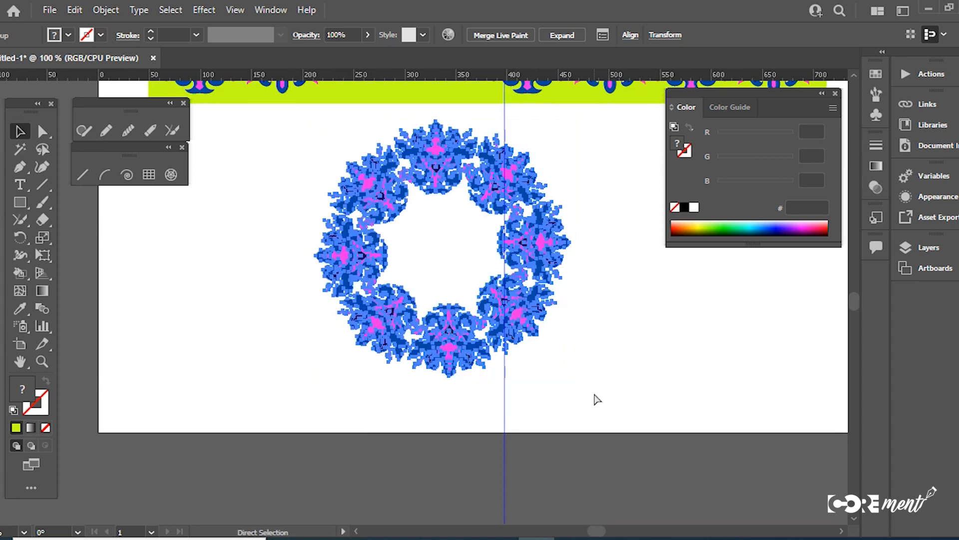
{"action": "key", "text": "ctrl+g"}
{"action": "key", "text": "a"}
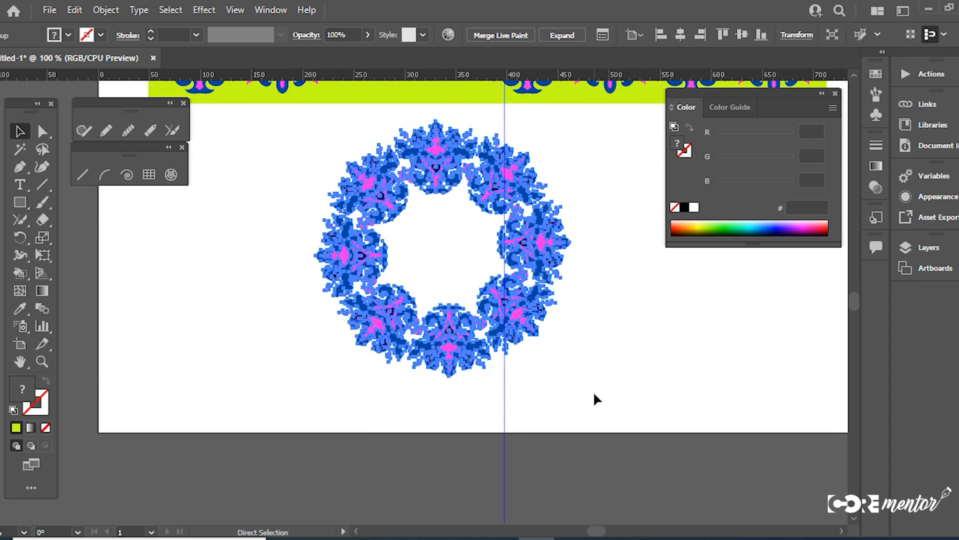
{"action": "key", "text": "v"}
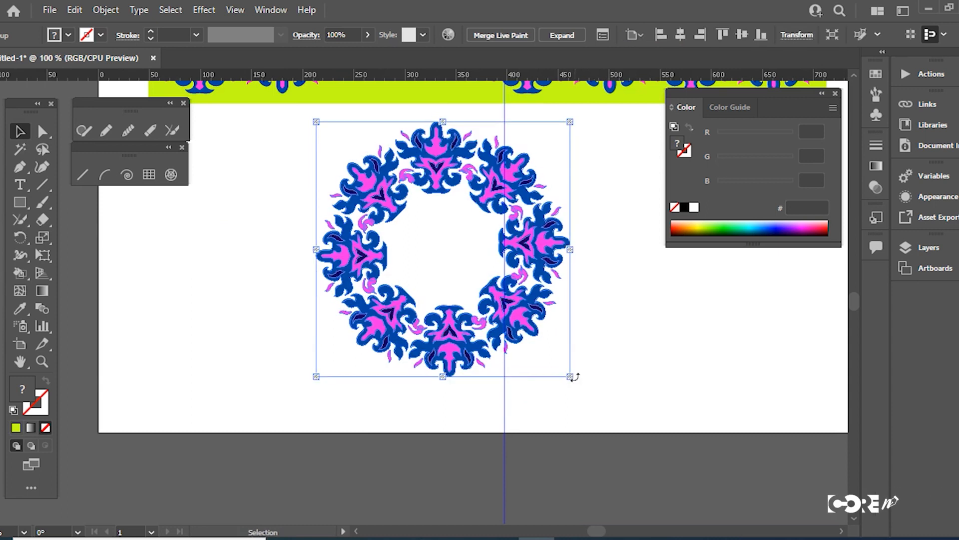
- Scale copies of the ring inward from its centre, one about 114 px wide and a second about 48 px wide
{"action": "left_click_drag", "start_coordinate": [569, 375], "coordinate": [501, 342]}
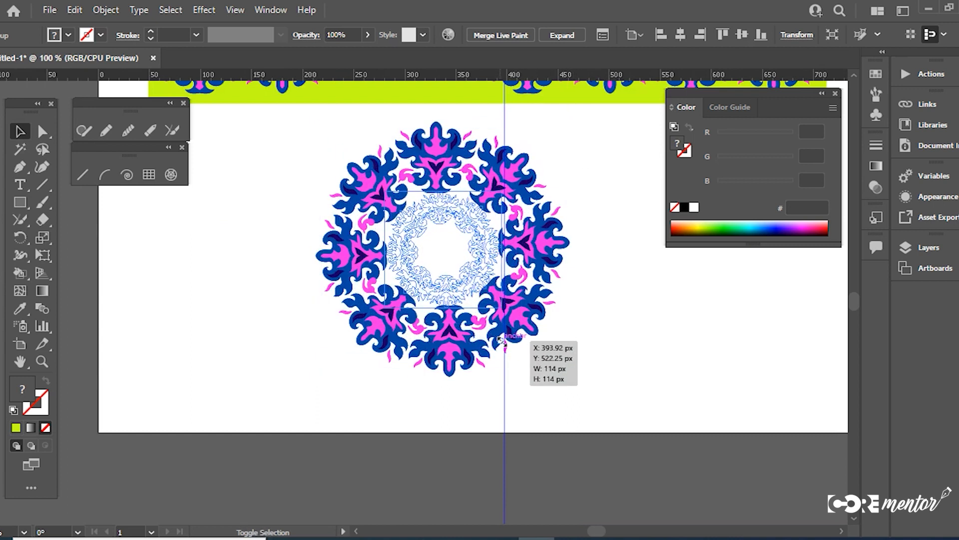
{"action": "left_click_drag", "start_coordinate": [604, 352], "coordinate": [604, 352]}
{"action": "key", "text": "a"}
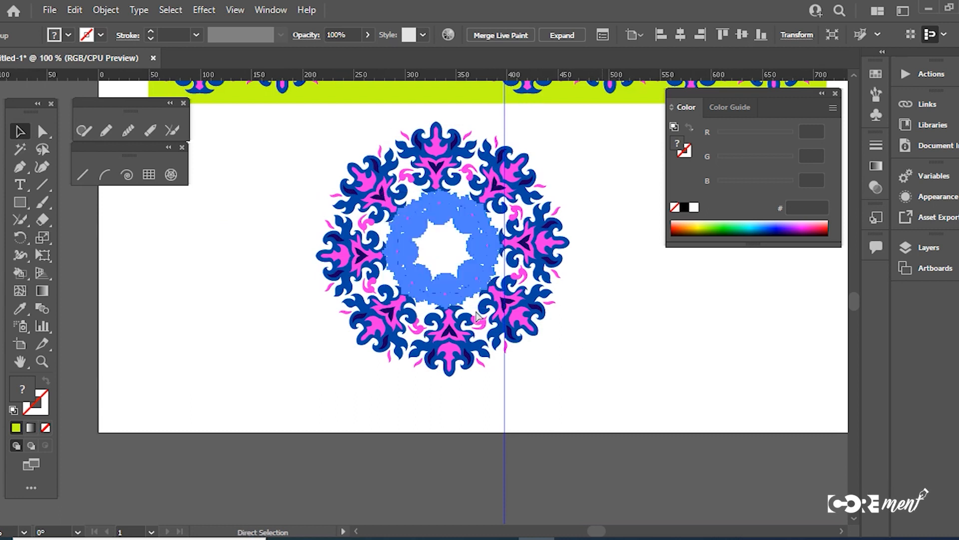
{"action": "key", "text": "v"}
{"action": "left_click_drag", "start_coordinate": [502, 308], "coordinate": [471, 287]}
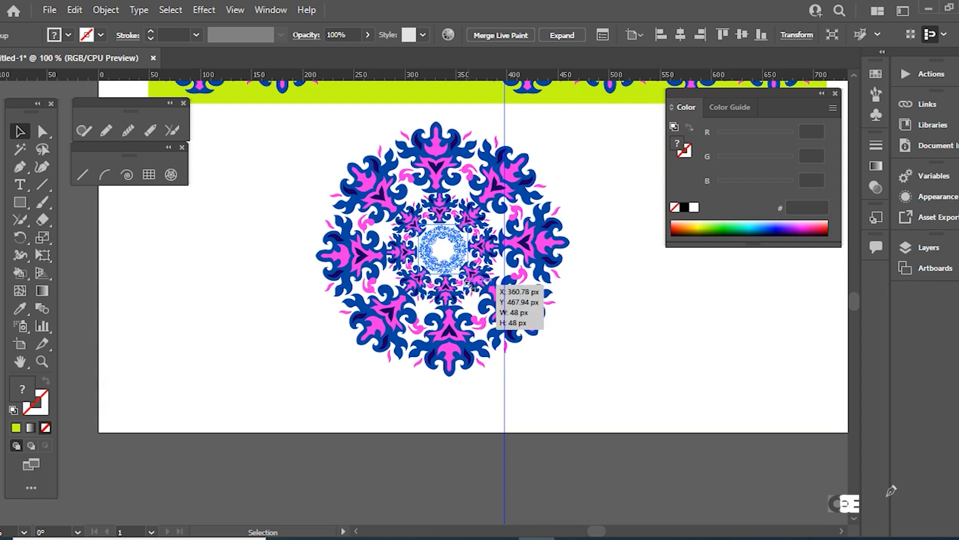
{"action": "left_click", "coordinate": [622, 322]}
- Examine the nested rings up close, selecting the middle ring and the outer ring in turn
{"action": "left_click", "coordinate": [513, 291], "text": "ctrl"}
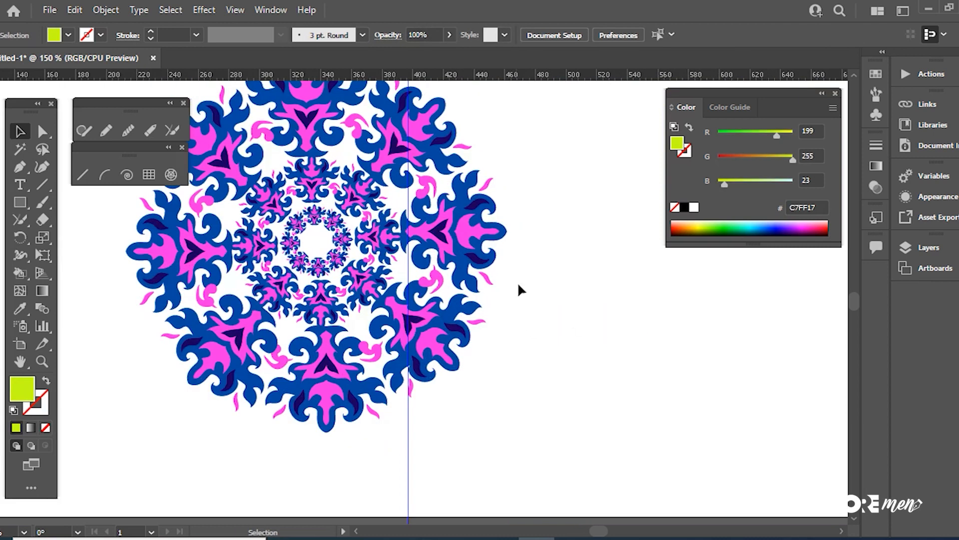
{"action": "left_click_drag", "start_coordinate": [403, 251], "coordinate": [535, 300]}
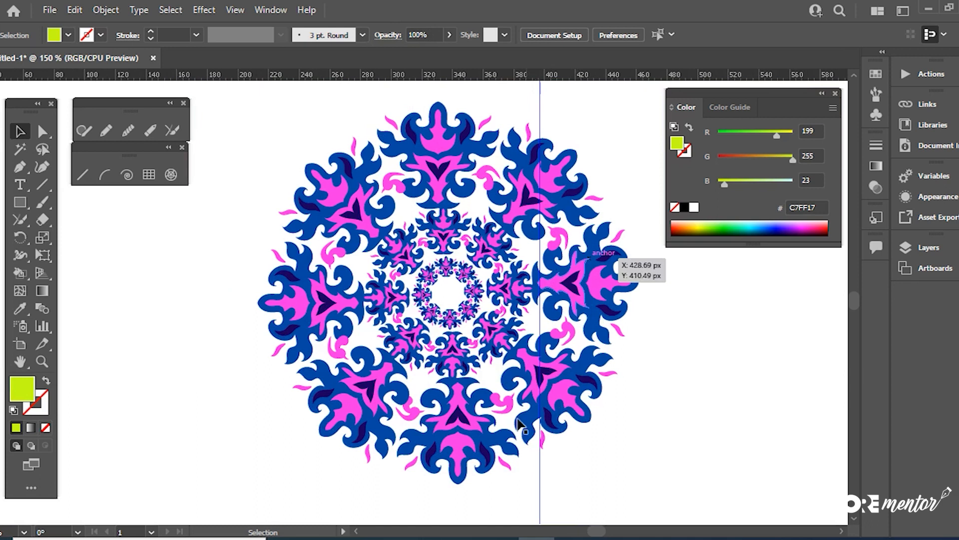
{"action": "left_click", "coordinate": [493, 342]}
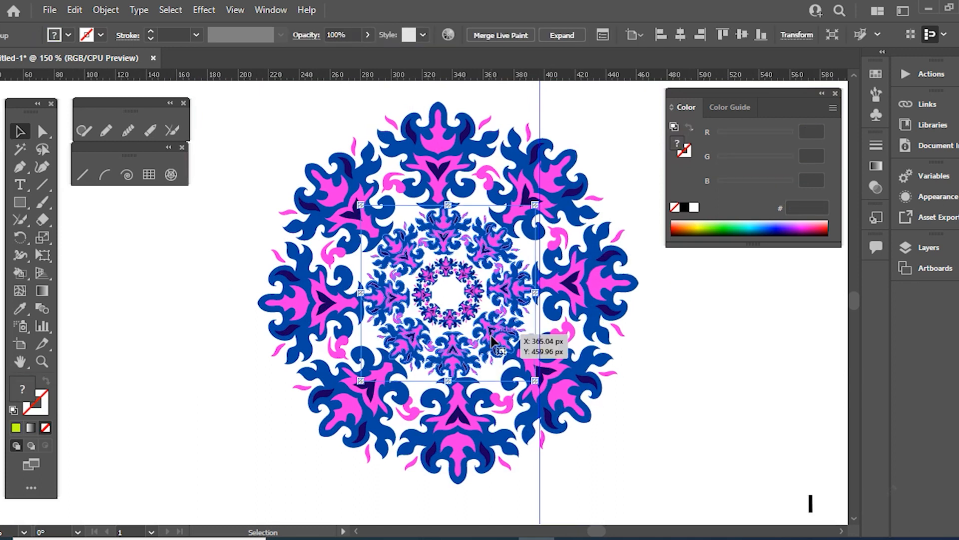
{"action": "left_click", "coordinate": [600, 312]}
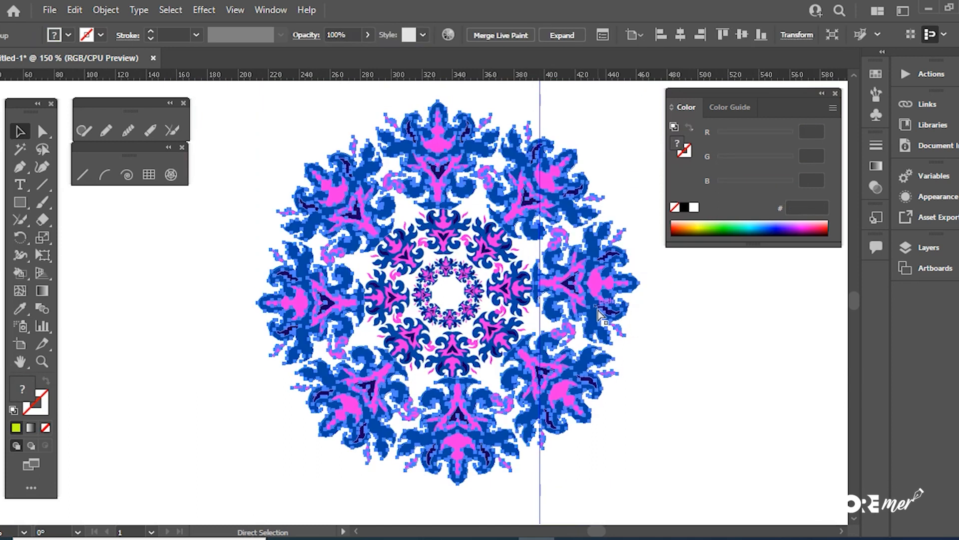
{"action": "key", "text": "ctrl+shift+a"}
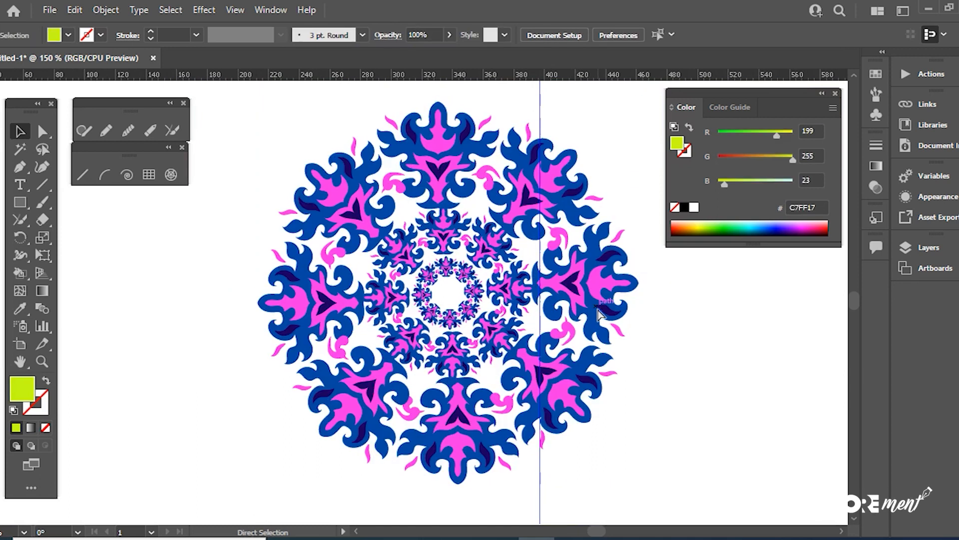
{"action": "left_click", "coordinate": [21, 149]}
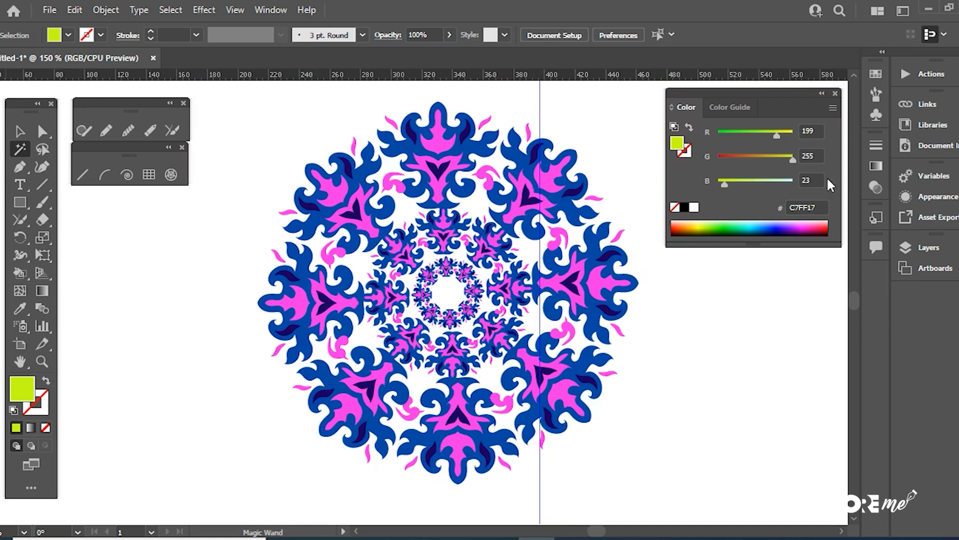
{"action": "left_click", "coordinate": [20, 131]}
- Clear the lime green ornament band and the smaller inner rings off the artboard, keeping only the large ring
{"action": "key", "text": "ctrl+minus"}
{"action": "key", "text": "ctrl+minus"}
{"action": "key", "text": "ctrl+minus"}
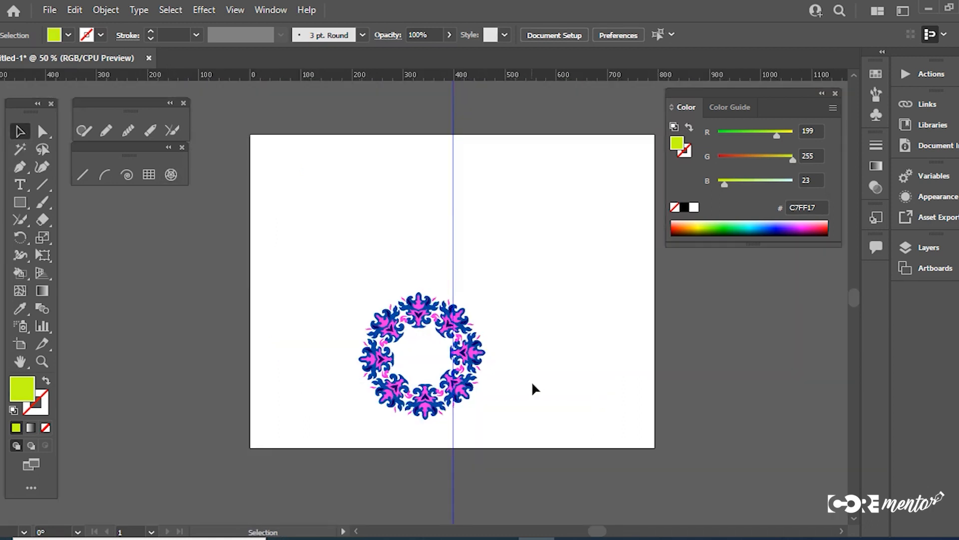
{"action": "key", "text": "ctrl+a"}
{"action": "left_click", "coordinate": [368, 385]}
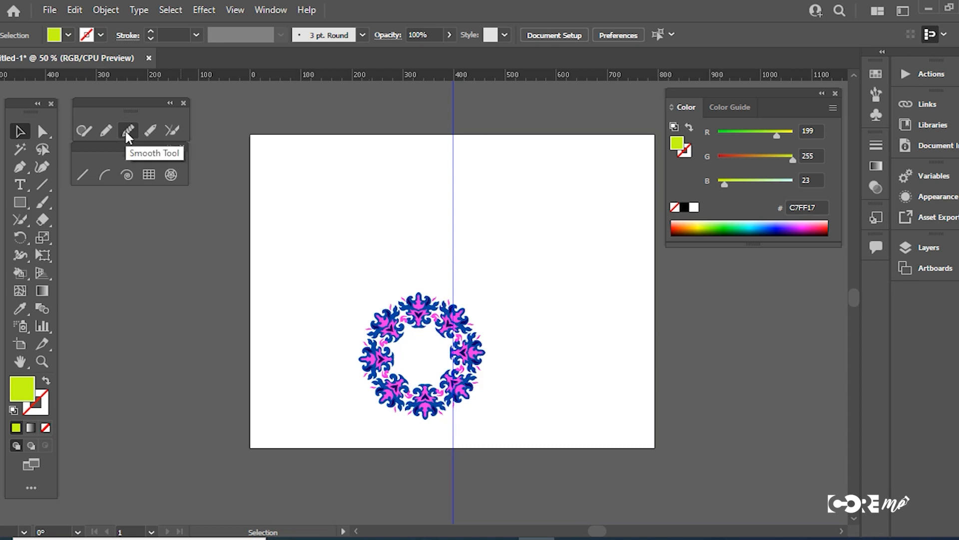
- Choose the Pencil tool and accept its options, with paths closing within 15 pixels and selected paths editable within 6 pixels
{"action": "left_click", "coordinate": [20, 216]}
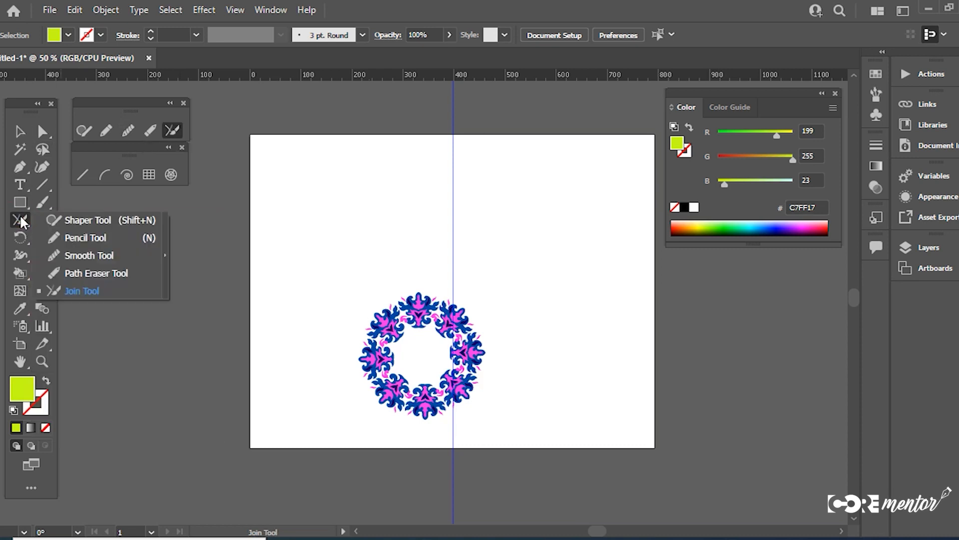
{"action": "left_click", "coordinate": [108, 130]}
{"action": "left_click", "coordinate": [389, 240], "text": "ctrl"}
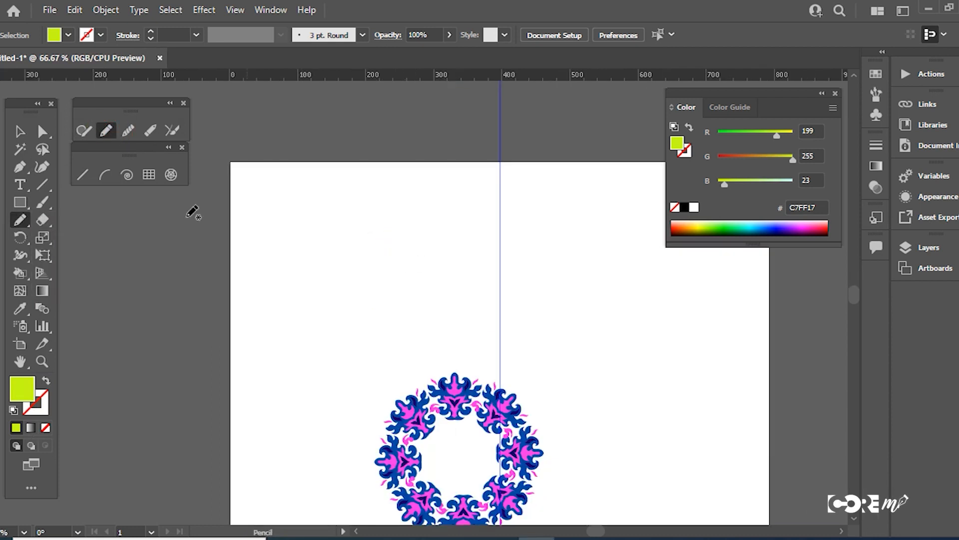
{"action": "double_click", "coordinate": [107, 131]}
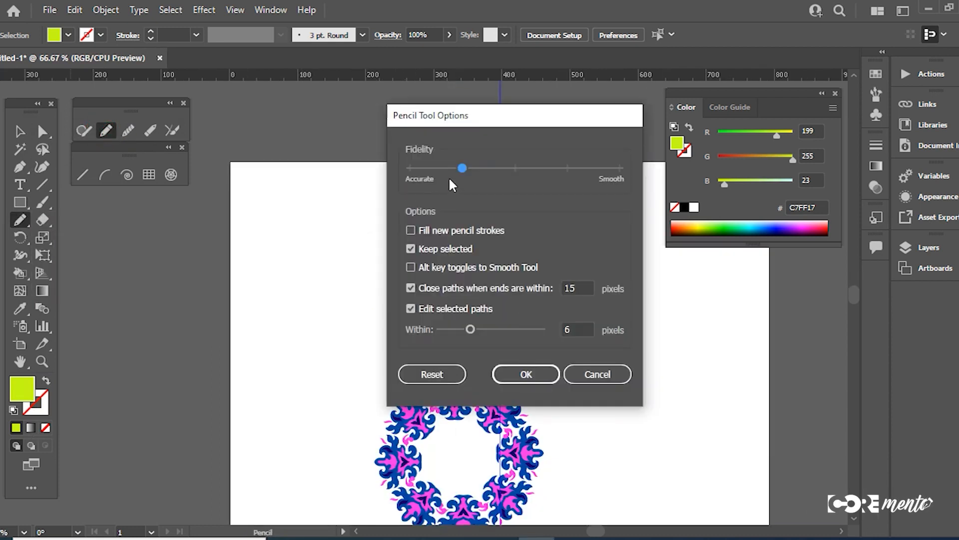
{"action": "left_click", "coordinate": [542, 378]}
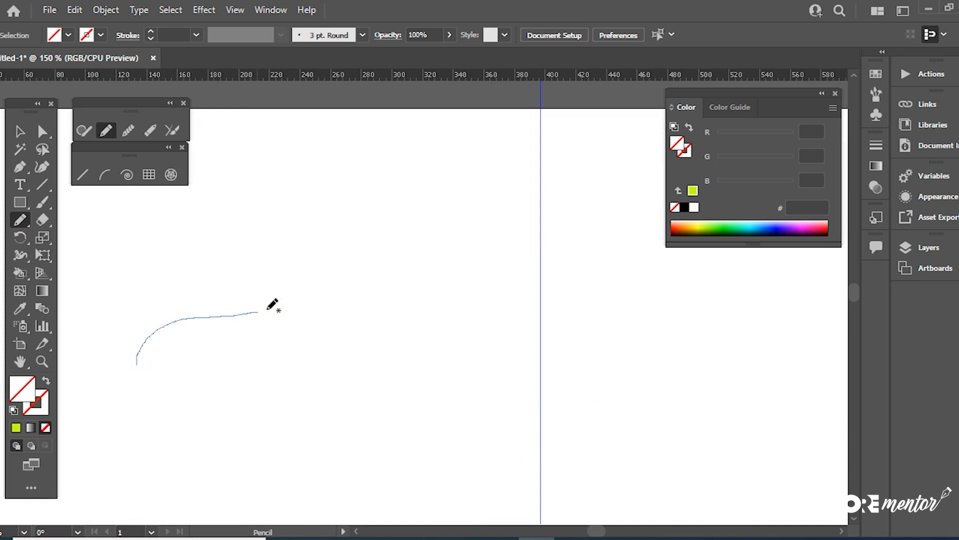
- Draw a freehand wavy path with hooks and sharp peaks, about 425 px wide, in the empty area above the ring
{"action": "mouse_move", "coordinate": [266, 283]}
{"action": "left_mouse_down"}
{"action": "mouse_move", "coordinate": [319, 267]}
{"action": "mouse_move", "coordinate": [340, 299]}
{"action": "mouse_move", "coordinate": [325, 339]}
{"action": "mouse_move", "coordinate": [315, 341]}
{"action": "mouse_move", "coordinate": [339, 365]}
{"action": "mouse_move", "coordinate": [370, 332]}
{"action": "mouse_move", "coordinate": [497, 269]}
{"action": "left_mouse_up"}
{"action": "mouse_move", "coordinate": [469, 316]}
{"action": "left_mouse_down"}
{"action": "mouse_move", "coordinate": [582, 308]}
{"action": "mouse_move", "coordinate": [602, 324]}
{"action": "mouse_move", "coordinate": [540, 374]}
{"action": "mouse_move", "coordinate": [577, 365]}
{"action": "mouse_move", "coordinate": [659, 410]}
{"action": "left_mouse_up"}
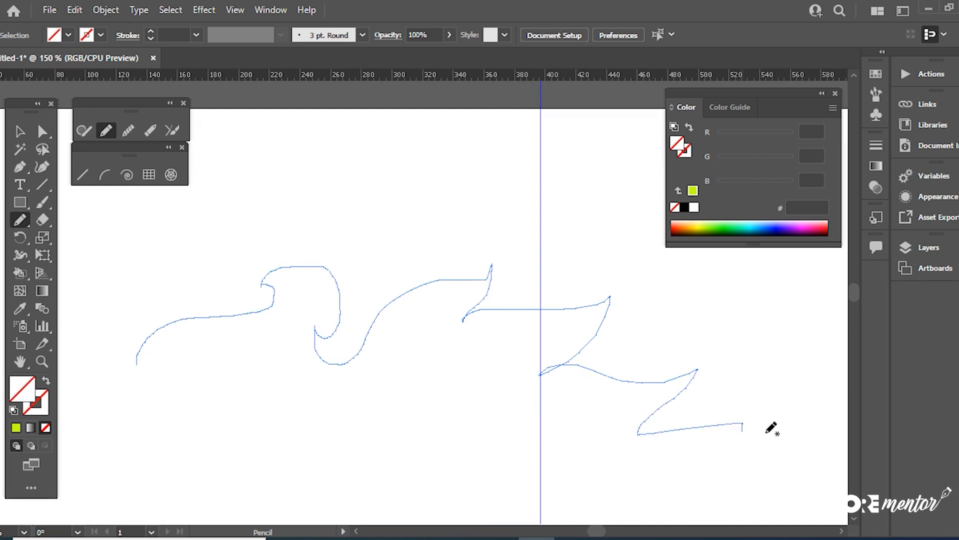
{"action": "left_click_drag", "start_coordinate": [772, 428], "coordinate": [789, 433]}
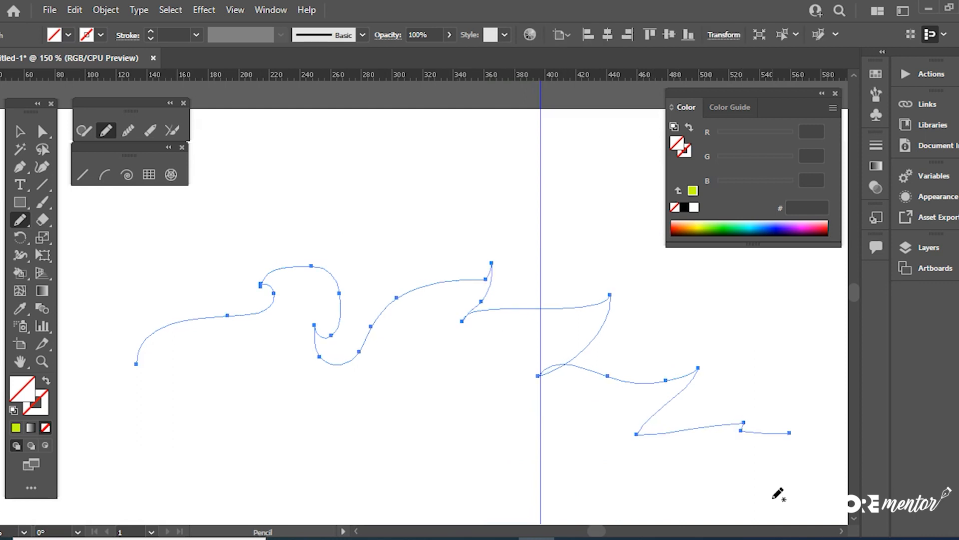
- Give the freehand path a red CE0000 stroke and deselect it
{"action": "double_click", "coordinate": [44, 406]}
{"action": "left_click", "coordinate": [445, 242]}
{"action": "left_click", "coordinate": [472, 212]}
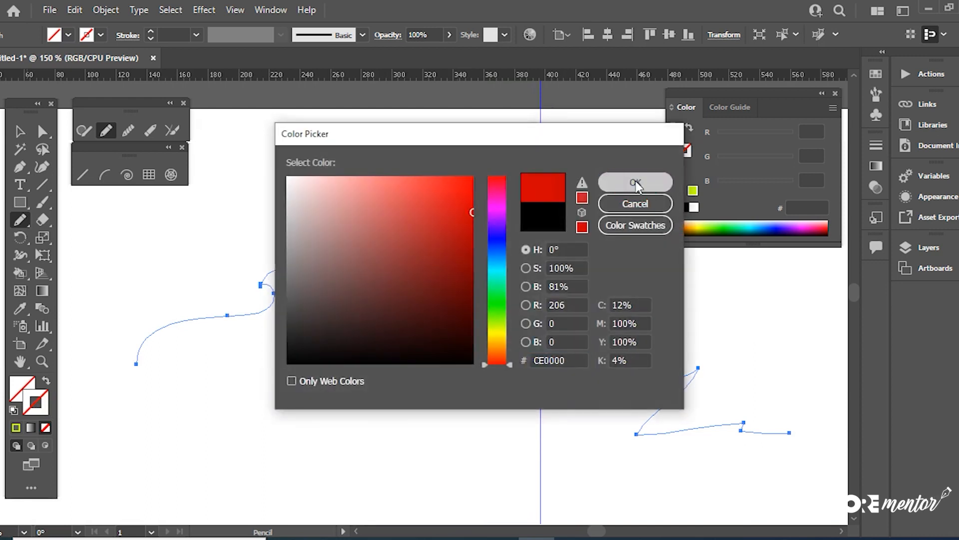
{"action": "left_click", "coordinate": [639, 181]}
{"action": "left_click", "coordinate": [20, 149]}
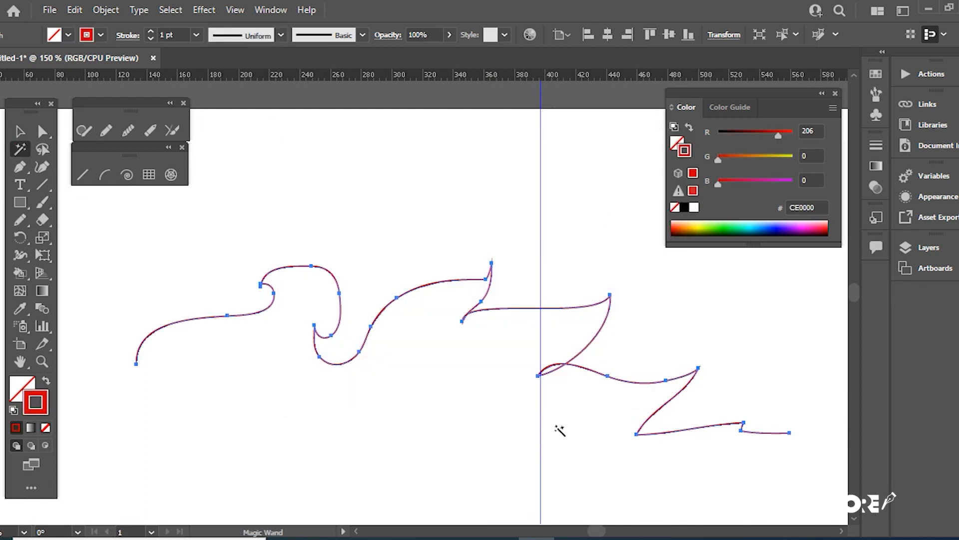
{"action": "left_click_drag", "start_coordinate": [570, 435], "coordinate": [530, 359]}
{"action": "left_click", "coordinate": [511, 341]}
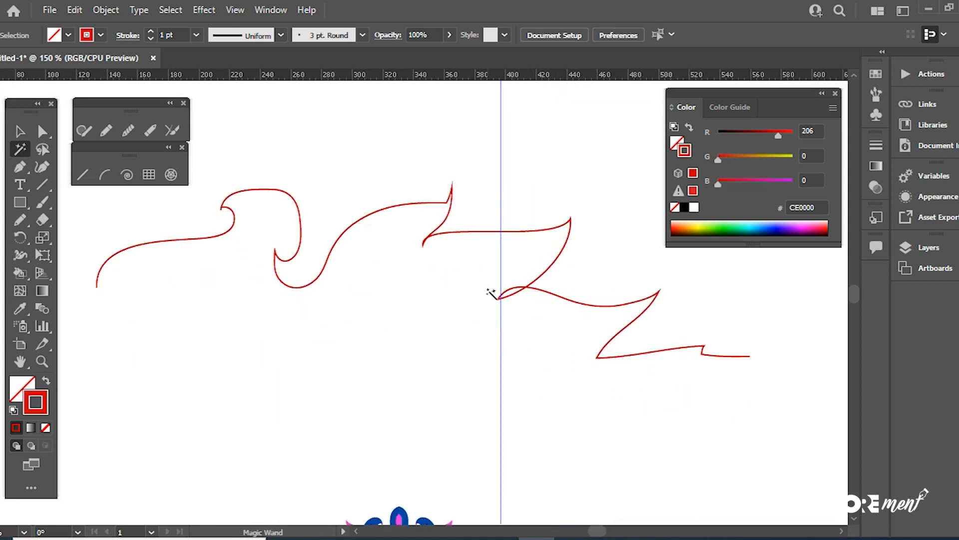
- Smooth the pointed turn near the middle of the red path and the corner beside the spike above it
{"action": "left_click", "coordinate": [447, 230], "text": "ctrl"}
{"action": "left_click", "coordinate": [463, 279], "text": "ctrl"}
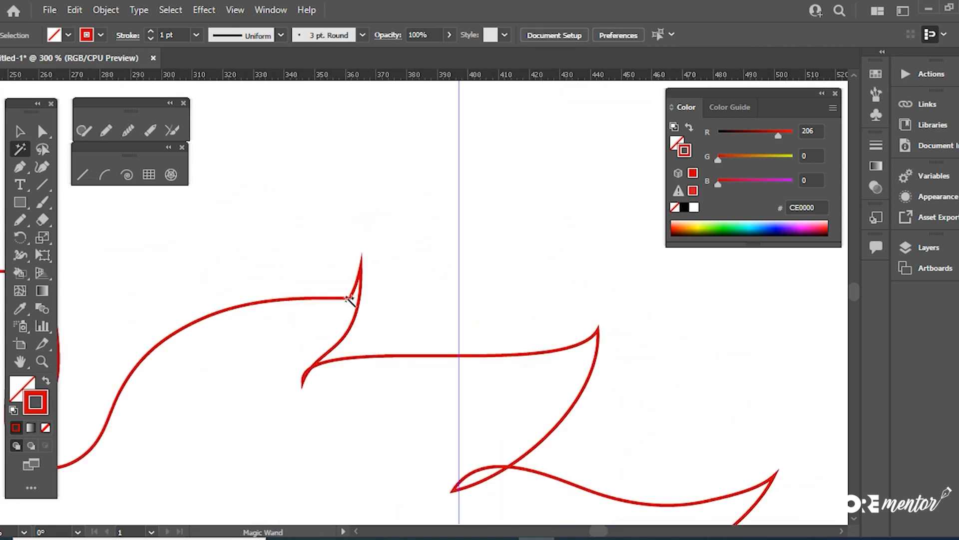
{"action": "left_click", "coordinate": [128, 130]}
{"action": "left_click_drag", "start_coordinate": [324, 208], "coordinate": [501, 108]}
{"action": "left_click", "coordinate": [539, 255], "text": "ctrl"}
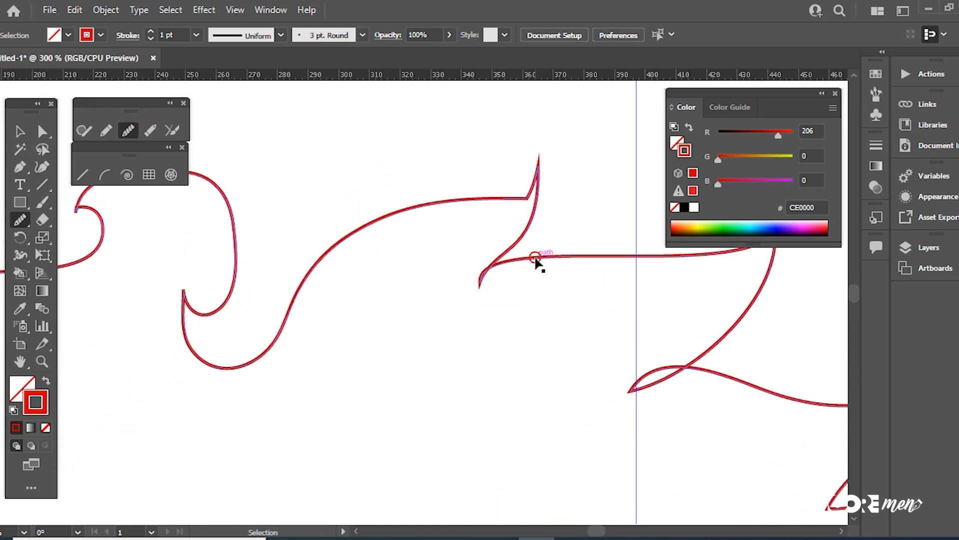
{"action": "left_click_drag", "start_coordinate": [469, 299], "coordinate": [504, 255]}
{"action": "left_click_drag", "start_coordinate": [463, 293], "coordinate": [464, 296]}
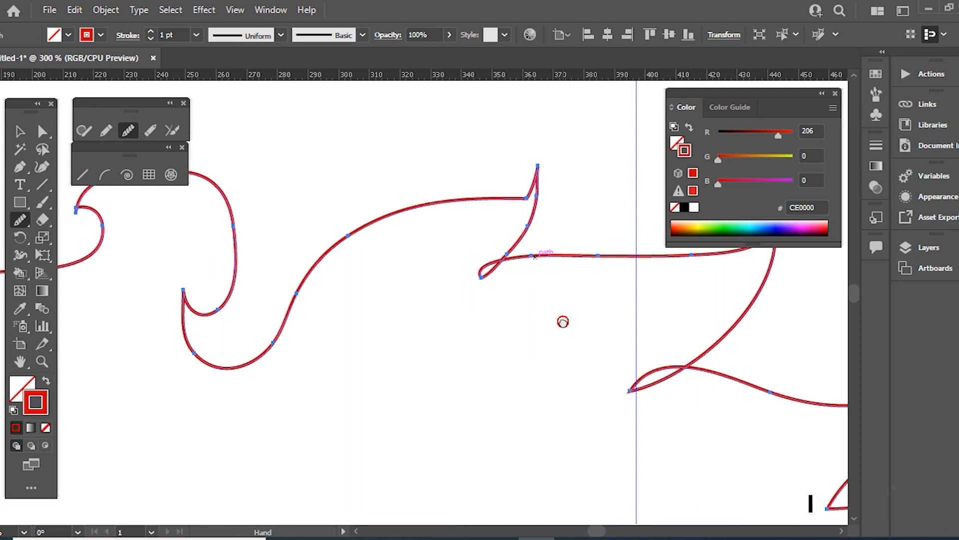
{"action": "left_click_drag", "start_coordinate": [563, 321], "coordinate": [515, 354]}
{"action": "mouse_move", "coordinate": [480, 221]}
{"action": "left_mouse_down"}
{"action": "mouse_move", "coordinate": [418, 241]}
{"action": "mouse_move", "coordinate": [481, 226]}
{"action": "mouse_move", "coordinate": [439, 233]}
{"action": "left_mouse_up"}
- Smooth the small angular step near the right end of the red path into a soft curve
{"action": "left_click_drag", "start_coordinate": [630, 404], "coordinate": [343, 237]}
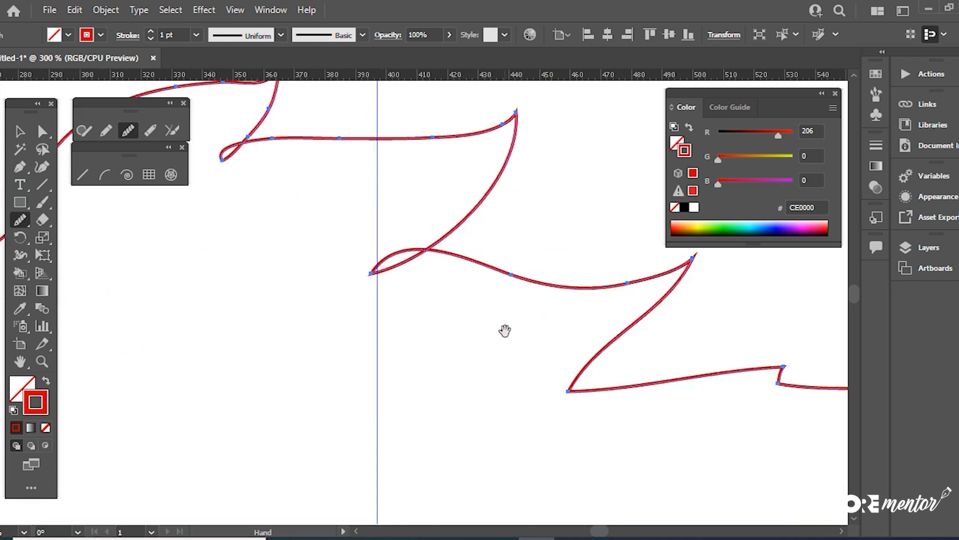
{"action": "left_click_drag", "start_coordinate": [530, 334], "coordinate": [369, 304]}
{"action": "left_click", "coordinate": [599, 367], "text": "ctrl"}
{"action": "left_click", "coordinate": [425, 278], "text": "ctrl"}
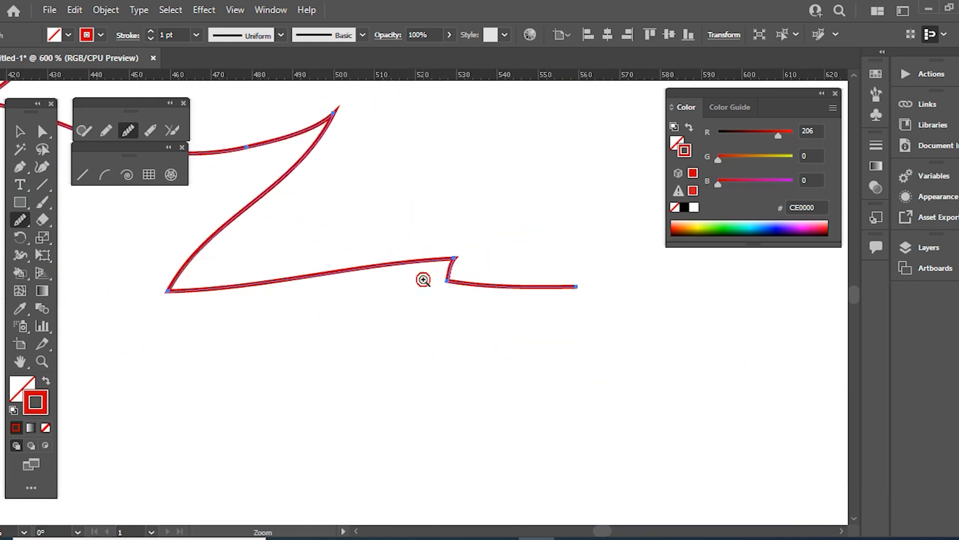
{"action": "mouse_move", "coordinate": [467, 273]}
{"action": "left_mouse_down"}
{"action": "mouse_move", "coordinate": [460, 312]}
{"action": "mouse_move", "coordinate": [456, 303]}
{"action": "mouse_move", "coordinate": [466, 310]}
{"action": "mouse_move", "coordinate": [457, 306]}
{"action": "mouse_move", "coordinate": [481, 315]}
{"action": "mouse_move", "coordinate": [444, 304]}
{"action": "mouse_move", "coordinate": [466, 310]}
{"action": "mouse_move", "coordinate": [449, 291]}
{"action": "mouse_move", "coordinate": [488, 316]}
{"action": "left_mouse_up"}
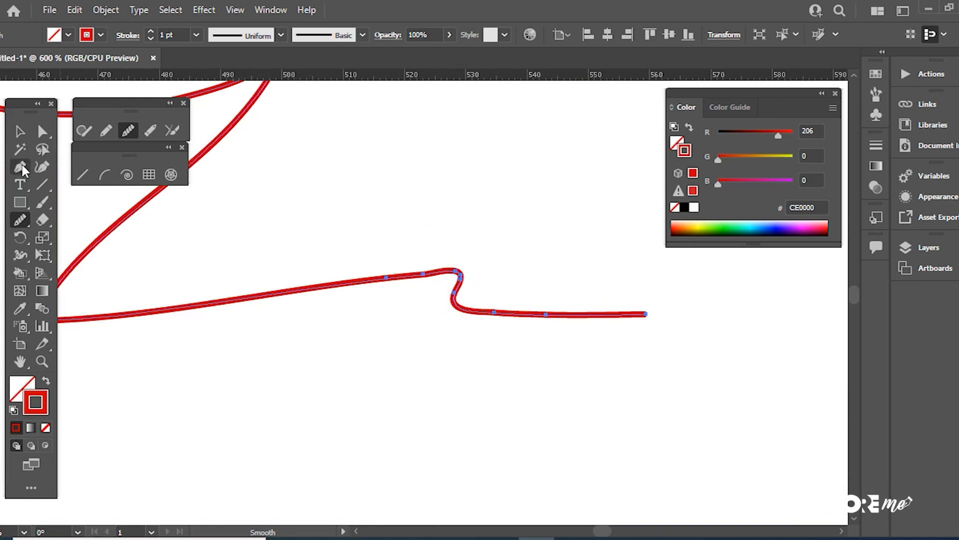
- Draw a second freehand wavy path about 285 px wide, with a small hook and two sharp peaks, in the empty area beside the red path
{"action": "left_click", "coordinate": [105, 132]}
{"action": "left_click", "coordinate": [416, 347], "text": "ctrl+alt"}
{"action": "left_click", "coordinate": [415, 346], "text": "ctrl+alt"}
{"action": "left_click", "coordinate": [416, 347], "text": "ctrl+alt"}
{"action": "mouse_move", "coordinate": [417, 374]}
{"action": "left_mouse_down"}
{"action": "mouse_move", "coordinate": [116, 322]}
{"action": "mouse_move", "coordinate": [263, 306]}
{"action": "mouse_move", "coordinate": [269, 287]}
{"action": "mouse_move", "coordinate": [301, 282]}
{"action": "mouse_move", "coordinate": [323, 316]}
{"action": "mouse_move", "coordinate": [389, 330]}
{"action": "mouse_move", "coordinate": [453, 303]}
{"action": "mouse_move", "coordinate": [478, 306]}
{"action": "left_mouse_up"}
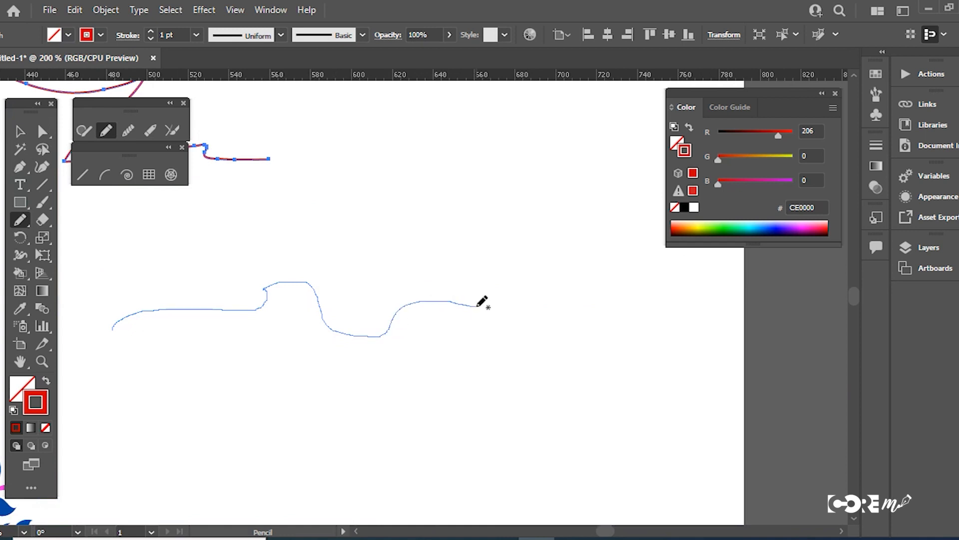
{"action": "mouse_move", "coordinate": [447, 336]}
{"action": "left_mouse_down"}
{"action": "mouse_move", "coordinate": [481, 345]}
{"action": "mouse_move", "coordinate": [530, 318]}
{"action": "left_mouse_up"}
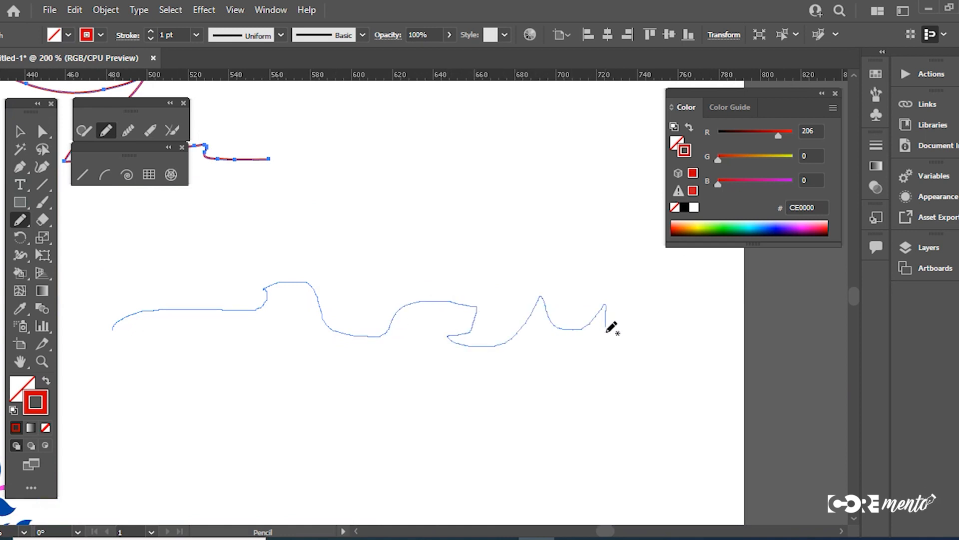
{"action": "left_click_drag", "start_coordinate": [607, 331], "coordinate": [696, 350]}
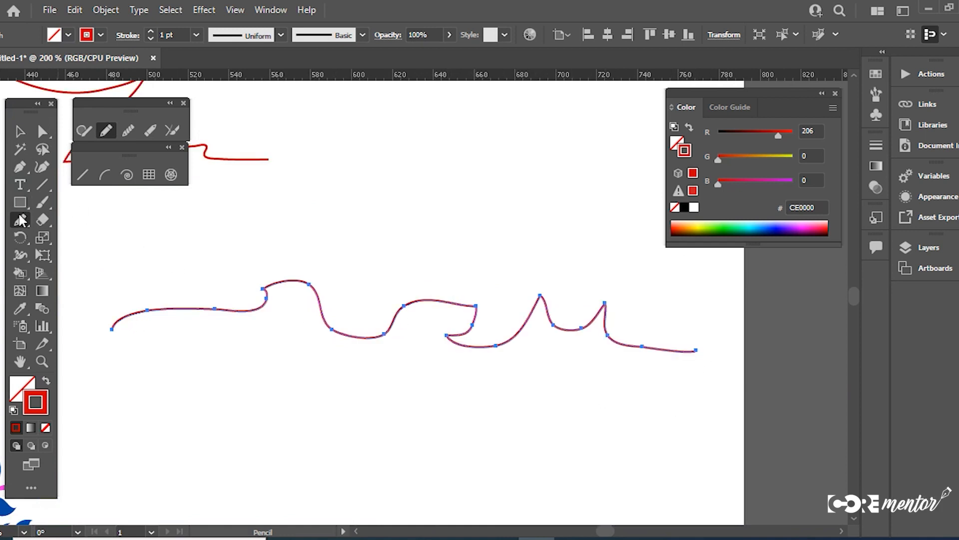
- Smooth the small hook, the bends and the first sharp peak of the new wavy path with the Smooth tool
{"action": "left_click", "coordinate": [127, 131]}
{"action": "mouse_move", "coordinate": [265, 292]}
{"action": "left_mouse_down"}
{"action": "mouse_move", "coordinate": [359, 339]}
{"action": "mouse_move", "coordinate": [402, 328]}
{"action": "mouse_move", "coordinate": [591, 328]}
{"action": "mouse_move", "coordinate": [667, 348]}
{"action": "left_mouse_up"}
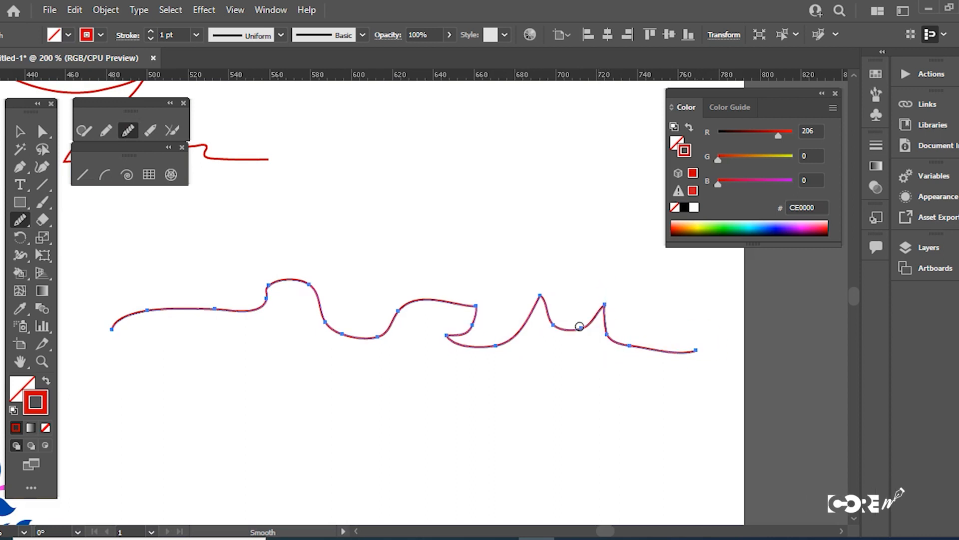
{"action": "mouse_move", "coordinate": [552, 331]}
{"action": "left_mouse_down"}
{"action": "mouse_move", "coordinate": [602, 331]}
{"action": "mouse_move", "coordinate": [662, 350]}
{"action": "mouse_move", "coordinate": [490, 347]}
{"action": "left_mouse_up"}
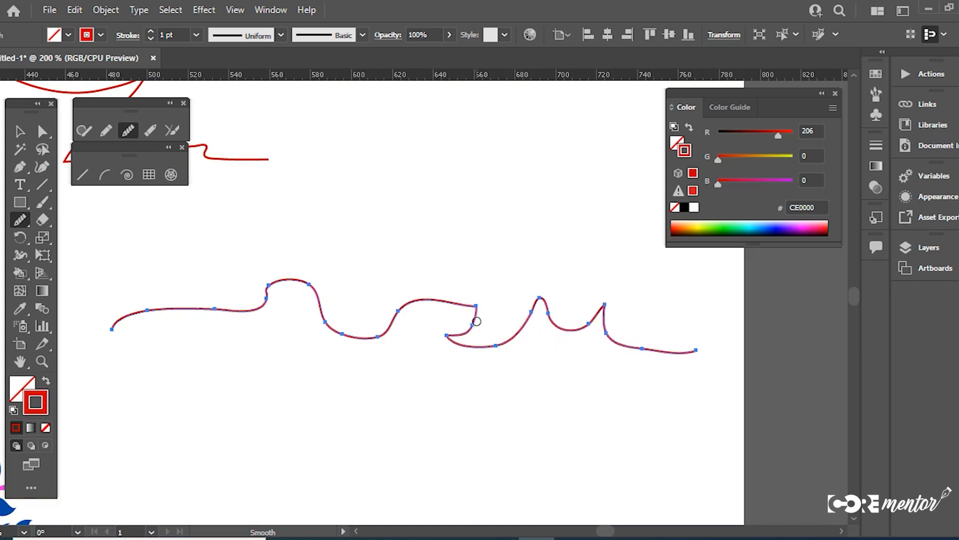
{"action": "mouse_move", "coordinate": [476, 308]}
{"action": "left_mouse_down"}
{"action": "mouse_move", "coordinate": [397, 315]}
{"action": "mouse_move", "coordinate": [352, 348]}
{"action": "mouse_move", "coordinate": [309, 320]}
{"action": "left_mouse_up"}
- Delete the second wavy path
{"action": "key", "text": "v"}
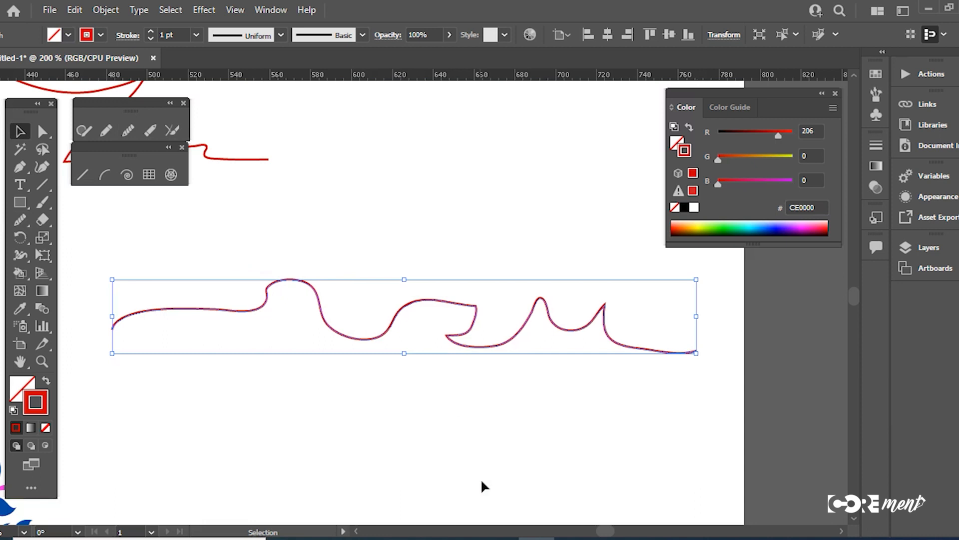
{"action": "left_click", "coordinate": [482, 482]}
{"action": "left_click_drag", "start_coordinate": [327, 224], "coordinate": [547, 391]}
{"action": "key", "text": "Delete"}
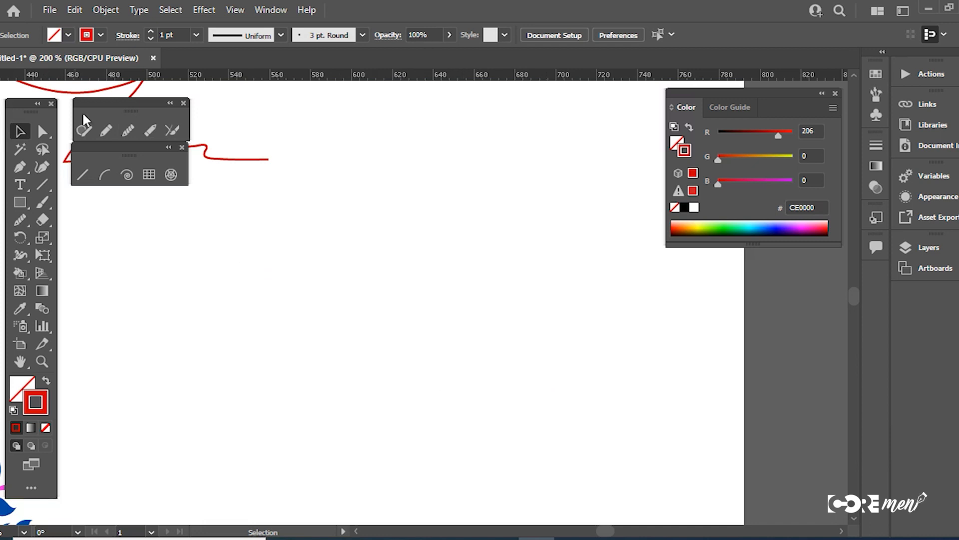
- Draw a square about 134 px wide in the empty area and fill it with yellow FFF800
{"action": "left_click", "coordinate": [106, 131]}
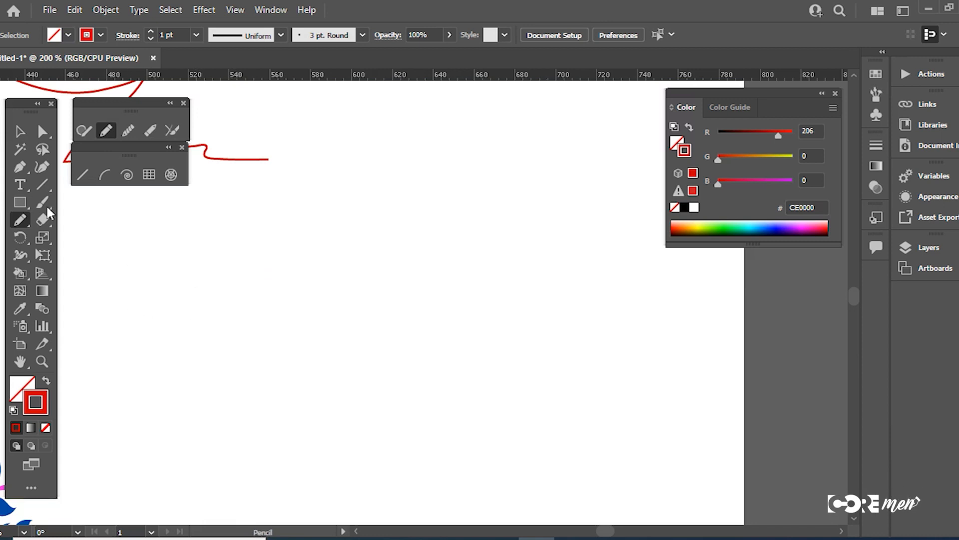
{"action": "left_click", "coordinate": [21, 202]}
{"action": "left_click_drag", "start_coordinate": [259, 222], "coordinate": [464, 353]}
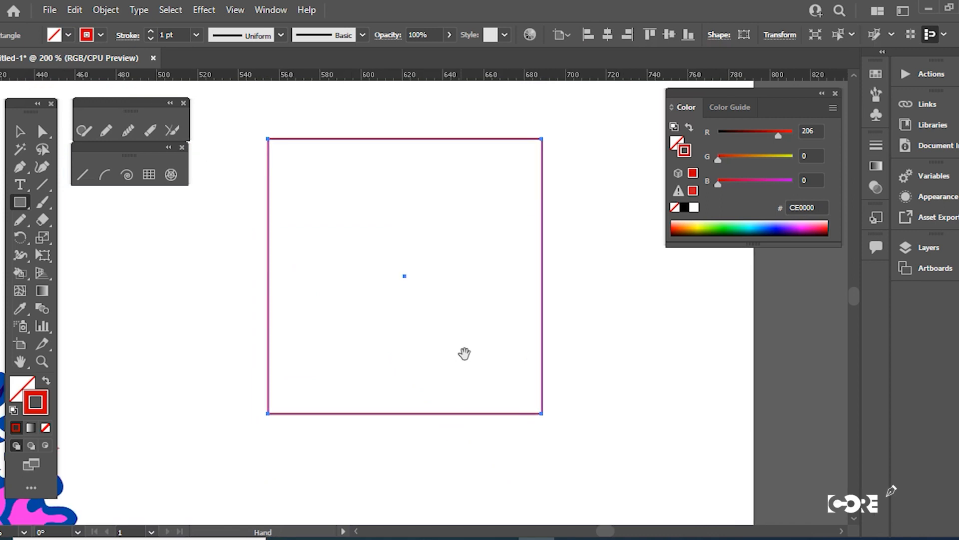
{"action": "left_click", "coordinate": [23, 387]}
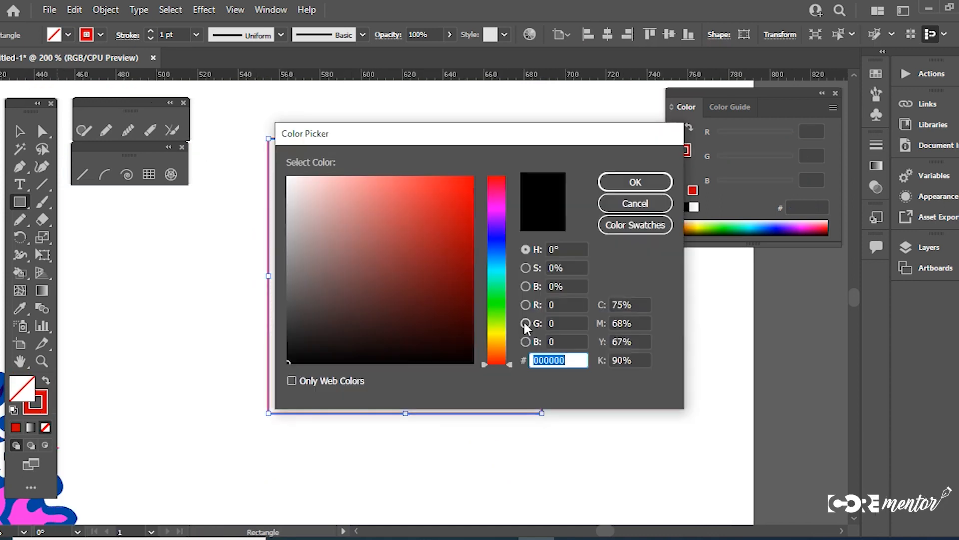
{"action": "left_click", "coordinate": [497, 331]}
{"action": "left_click", "coordinate": [457, 193]}
{"action": "left_click", "coordinate": [473, 177]}
{"action": "left_click", "coordinate": [650, 185]}
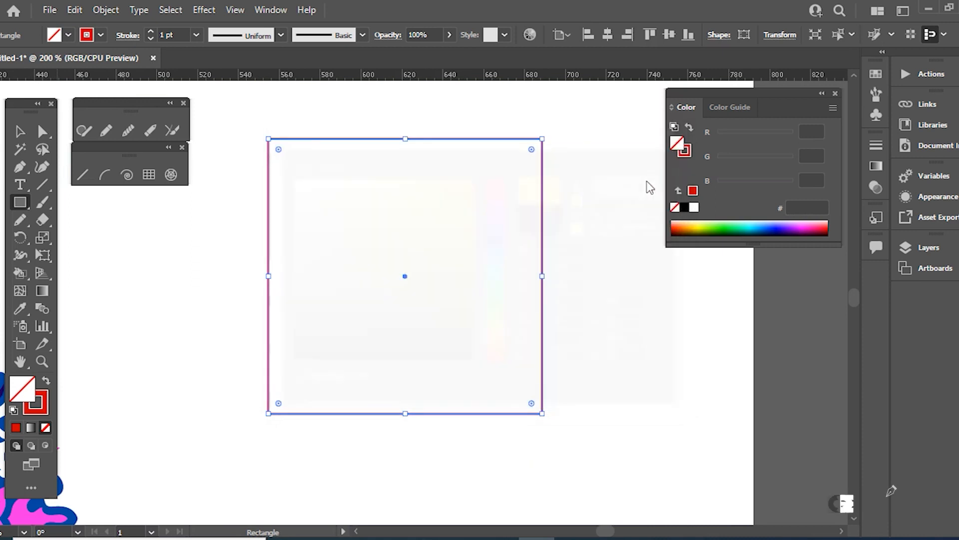
- Erase the middle and right part of the square's bottom outline with the Path Eraser
{"action": "left_click", "coordinate": [151, 131]}
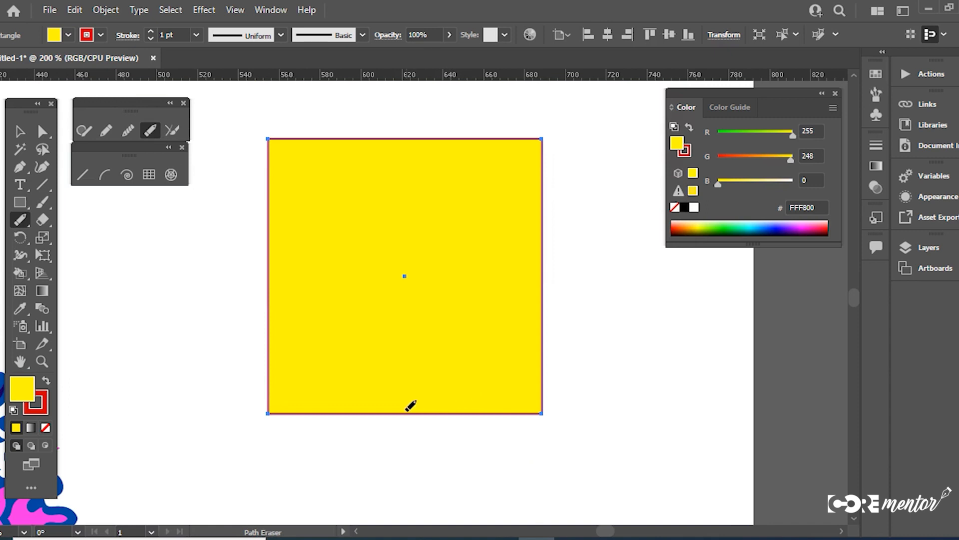
{"action": "left_click_drag", "start_coordinate": [355, 414], "coordinate": [464, 413]}
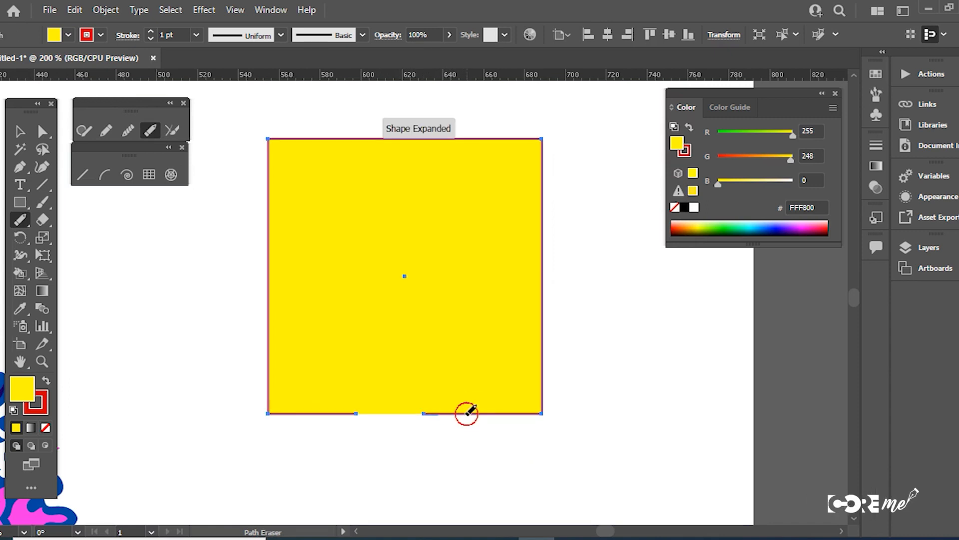
{"action": "mouse_move", "coordinate": [490, 411]}
{"action": "left_mouse_down"}
{"action": "mouse_move", "coordinate": [482, 407]}
{"action": "mouse_move", "coordinate": [535, 408]}
{"action": "left_mouse_up"}
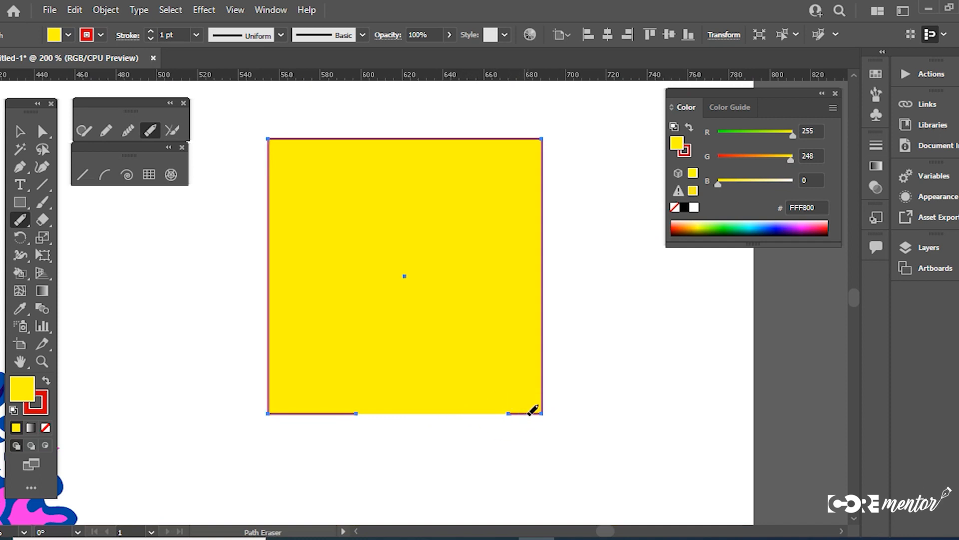
{"action": "mouse_move", "coordinate": [531, 408]}
{"action": "left_mouse_down"}
{"action": "mouse_move", "coordinate": [541, 411]}
{"action": "mouse_move", "coordinate": [533, 413]}
{"action": "left_mouse_up"}
{"action": "left_click_drag", "start_coordinate": [355, 413], "coordinate": [356, 413]}
- Erase the red path's stepped end section, the sharp peak above it and part of the adjoining curve with the Path Eraser
{"action": "key", "text": "space"}
{"action": "mouse_move", "coordinate": [364, 176]}
{"action": "left_mouse_down"}
{"action": "mouse_move", "coordinate": [369, 325]}
{"action": "mouse_move", "coordinate": [420, 375]}
{"action": "mouse_move", "coordinate": [475, 339]}
{"action": "left_mouse_up"}
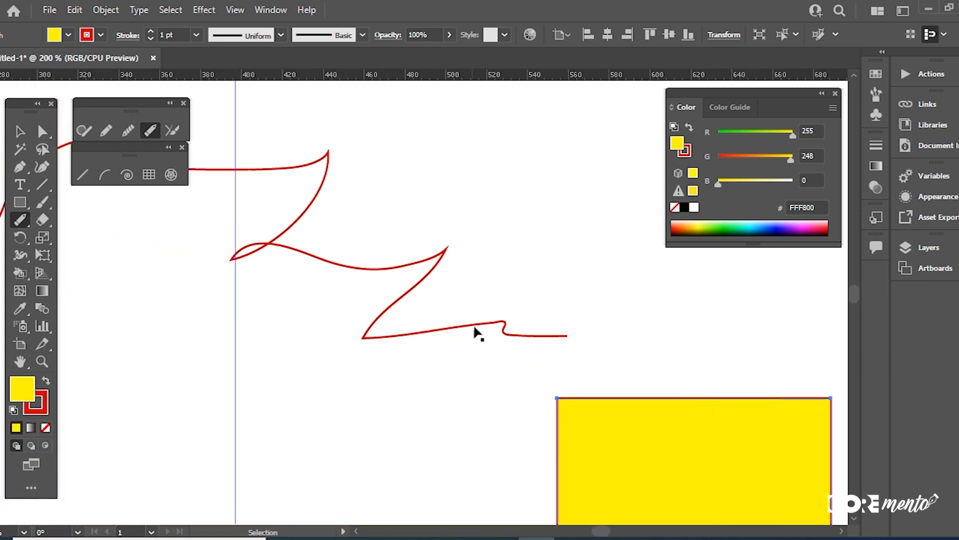
{"action": "left_click", "coordinate": [474, 333], "text": "ctrl"}
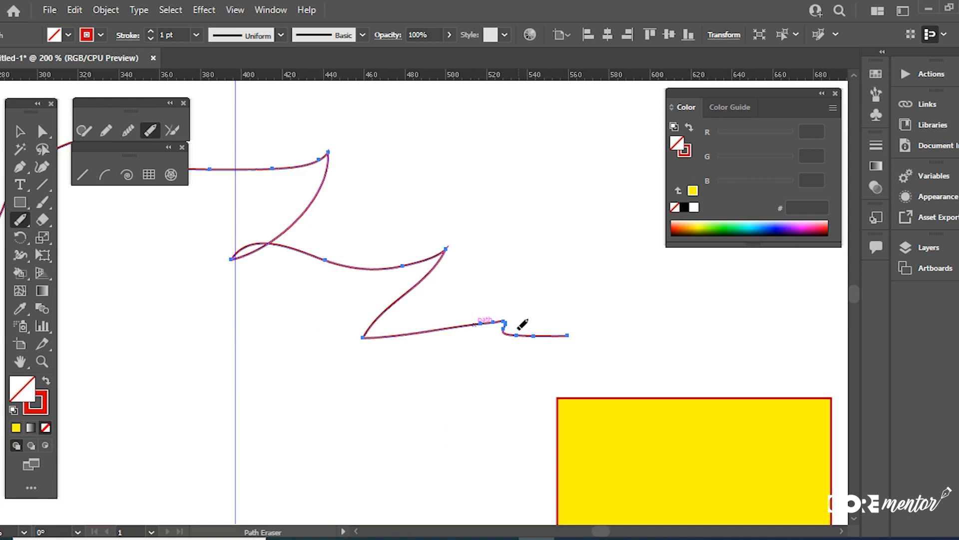
{"action": "mouse_move", "coordinate": [568, 335]}
{"action": "left_mouse_down"}
{"action": "mouse_move", "coordinate": [530, 337]}
{"action": "mouse_move", "coordinate": [531, 328]}
{"action": "mouse_move", "coordinate": [499, 326]}
{"action": "mouse_move", "coordinate": [505, 319]}
{"action": "mouse_move", "coordinate": [510, 336]}
{"action": "mouse_move", "coordinate": [503, 322]}
{"action": "mouse_move", "coordinate": [382, 338]}
{"action": "left_mouse_up"}
{"action": "left_click", "coordinate": [509, 336]}
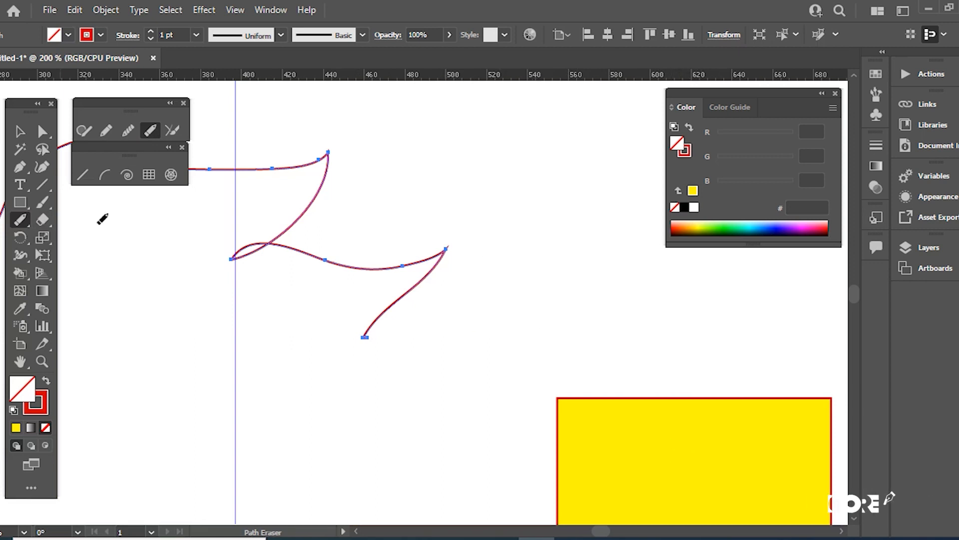
{"action": "mouse_move", "coordinate": [449, 247]}
{"action": "left_mouse_down"}
{"action": "mouse_move", "coordinate": [435, 266]}
{"action": "mouse_move", "coordinate": [445, 246]}
{"action": "mouse_move", "coordinate": [408, 264]}
{"action": "left_mouse_up"}
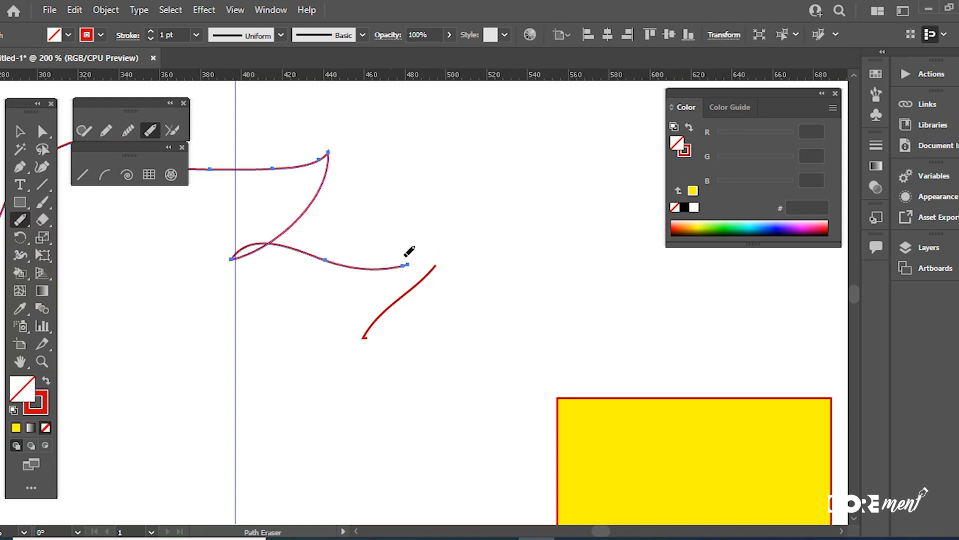
{"action": "mouse_move", "coordinate": [343, 270]}
{"action": "left_mouse_down"}
{"action": "mouse_move", "coordinate": [415, 268]}
{"action": "mouse_move", "coordinate": [371, 273]}
{"action": "mouse_move", "coordinate": [405, 271]}
{"action": "mouse_move", "coordinate": [374, 278]}
{"action": "mouse_move", "coordinate": [405, 283]}
{"action": "left_mouse_up"}
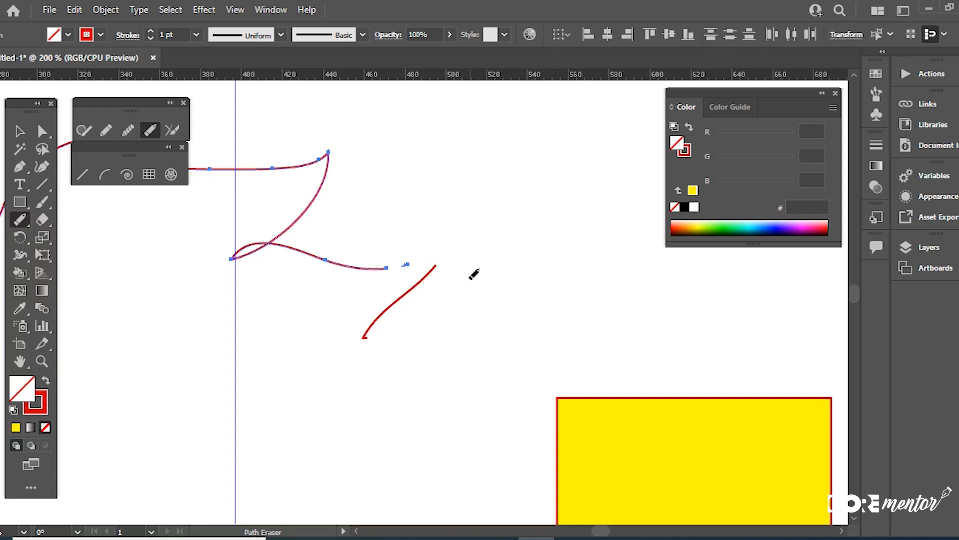
- Delete the remaining red path pieces and the yellow square, keeping only the ornament ring
{"action": "left_click", "coordinate": [20, 131]}
{"action": "left_click", "coordinate": [362, 298], "text": "ctrl+alt"}
{"action": "left_click", "coordinate": [363, 298], "text": "ctrl+alt"}
{"action": "left_click", "coordinate": [363, 298], "text": "ctrl+alt"}
{"action": "left_click_drag", "start_coordinate": [218, 207], "coordinate": [563, 313]}
{"action": "key", "text": "Delete"}
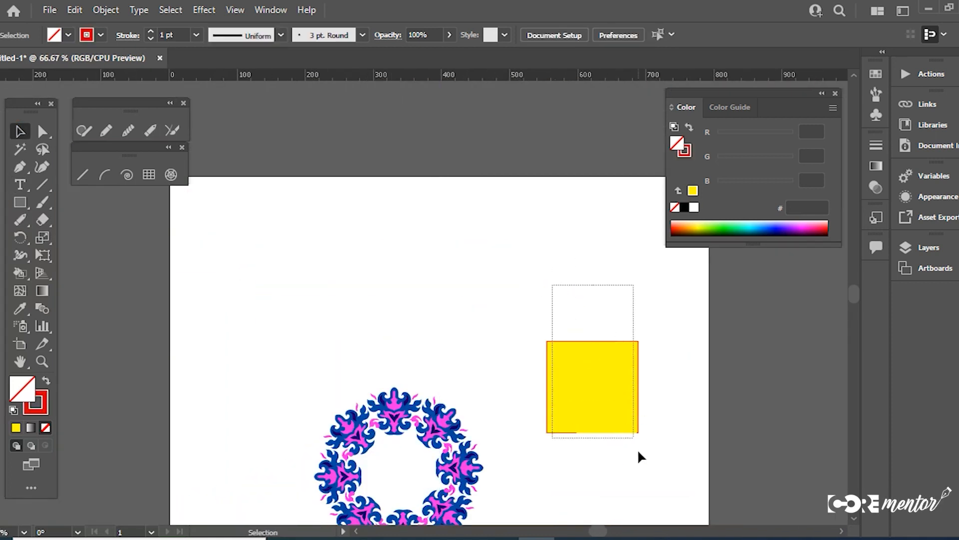
- Sketch a rectangle about 135 by 81 px and a square about 163 px wide above the ring with the Shaper tool
{"action": "left_click", "coordinate": [86, 130]}
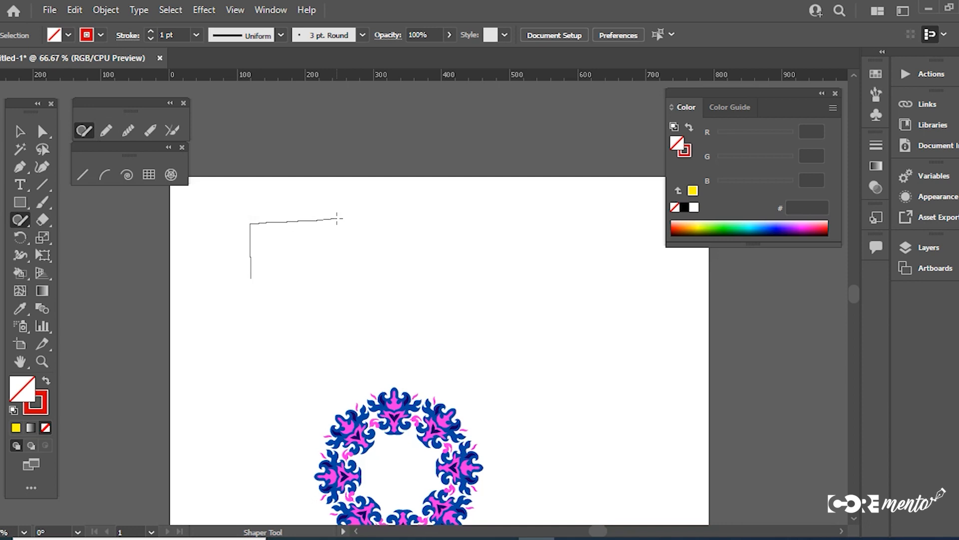
{"action": "mouse_move", "coordinate": [337, 219]}
{"action": "left_mouse_down"}
{"action": "mouse_move", "coordinate": [340, 261]}
{"action": "mouse_move", "coordinate": [251, 274]}
{"action": "left_mouse_up"}
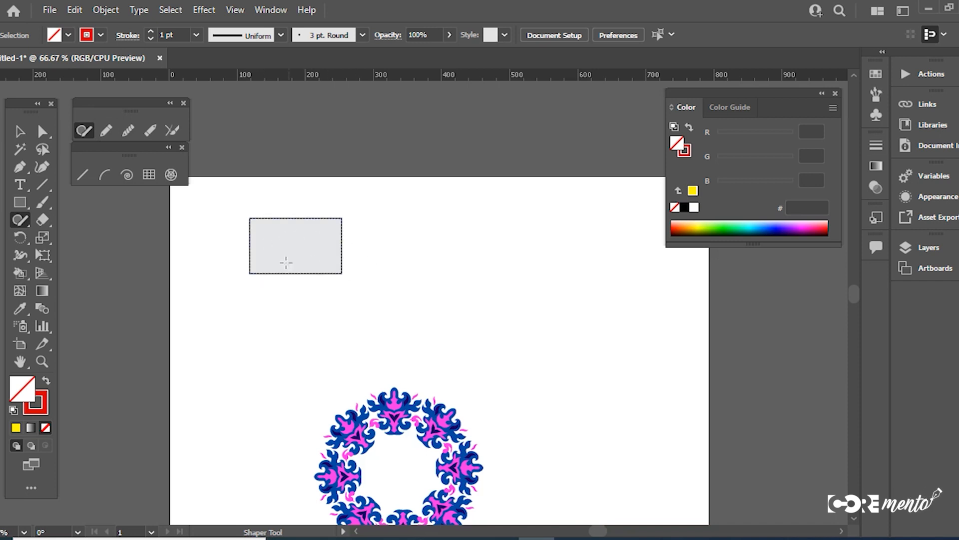
{"action": "mouse_move", "coordinate": [426, 299]}
{"action": "left_mouse_down"}
{"action": "mouse_move", "coordinate": [416, 204]}
{"action": "mouse_move", "coordinate": [526, 204]}
{"action": "mouse_move", "coordinate": [525, 306]}
{"action": "mouse_move", "coordinate": [428, 314]}
{"action": "left_mouse_up"}
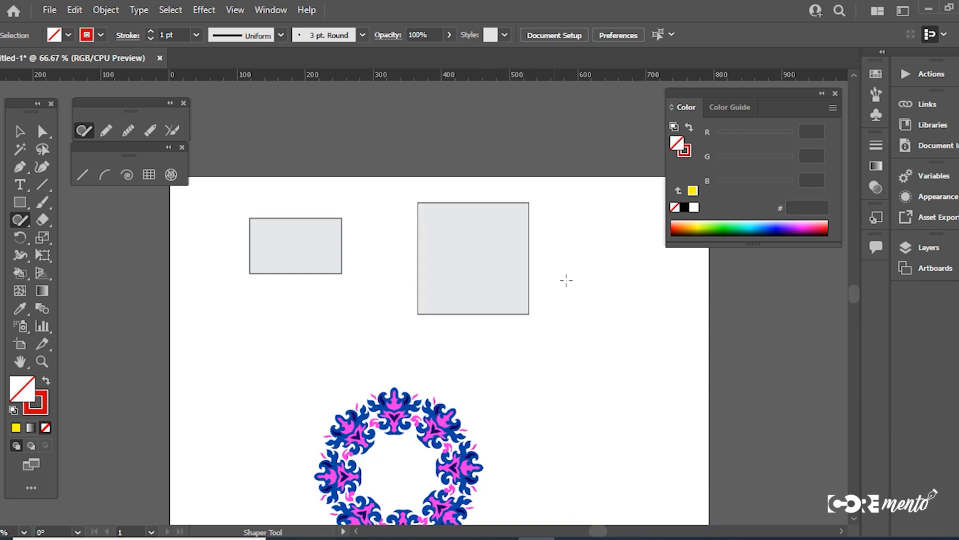
- Sketch two flat ellipses, a circle about 123 px across and two more rectangles around the ring with the Shaper tool
{"action": "mouse_move", "coordinate": [573, 271]}
{"action": "left_mouse_down"}
{"action": "mouse_move", "coordinate": [633, 268]}
{"action": "mouse_move", "coordinate": [648, 291]}
{"action": "mouse_move", "coordinate": [541, 304]}
{"action": "mouse_move", "coordinate": [575, 271]}
{"action": "left_mouse_up"}
{"action": "mouse_move", "coordinate": [560, 366]}
{"action": "left_mouse_down"}
{"action": "mouse_move", "coordinate": [622, 352]}
{"action": "mouse_move", "coordinate": [627, 426]}
{"action": "left_mouse_up"}
{"action": "left_click_drag", "start_coordinate": [563, 346], "coordinate": [562, 350]}
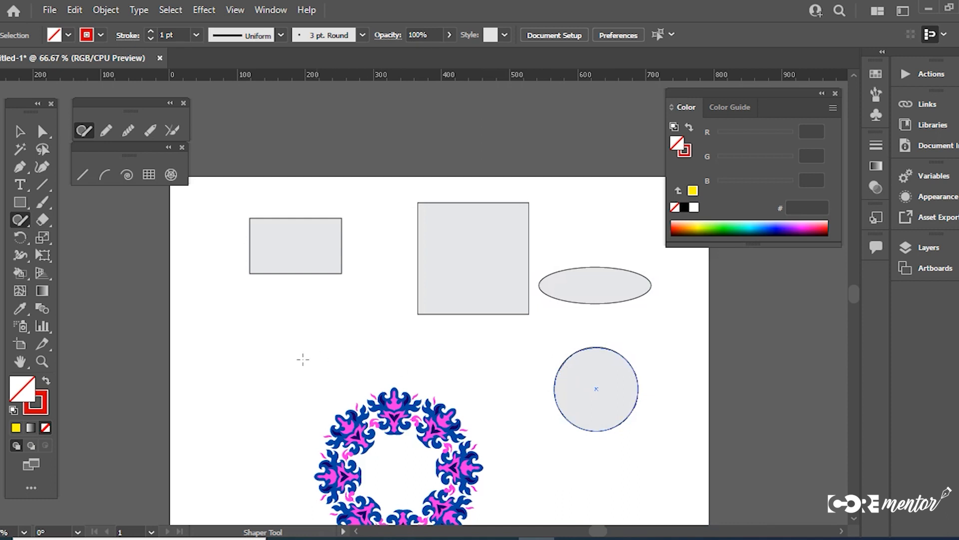
{"action": "mouse_move", "coordinate": [218, 354]}
{"action": "left_mouse_down"}
{"action": "mouse_move", "coordinate": [364, 317]}
{"action": "mouse_move", "coordinate": [248, 353]}
{"action": "mouse_move", "coordinate": [342, 333]}
{"action": "mouse_move", "coordinate": [360, 339]}
{"action": "left_mouse_up"}
{"action": "mouse_move", "coordinate": [415, 353]}
{"action": "left_mouse_down"}
{"action": "mouse_move", "coordinate": [488, 341]}
{"action": "mouse_move", "coordinate": [463, 370]}
{"action": "mouse_move", "coordinate": [436, 372]}
{"action": "left_mouse_up"}
{"action": "mouse_move", "coordinate": [647, 495]}
{"action": "left_mouse_down"}
{"action": "mouse_move", "coordinate": [518, 509]}
{"action": "mouse_move", "coordinate": [513, 470]}
{"action": "mouse_move", "coordinate": [520, 488]}
{"action": "left_mouse_up"}
- Select all the Shaper shapes together with the ornament ring and delete them to clear the artboard
{"action": "key", "text": "v"}
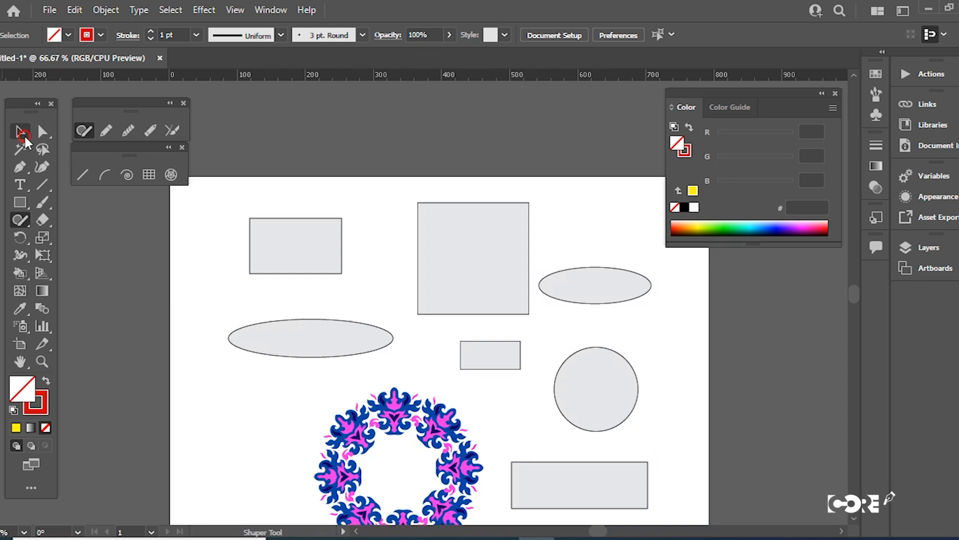
{"action": "left_click", "coordinate": [400, 308], "text": "ctrl+alt"}
{"action": "left_click_drag", "start_coordinate": [255, 222], "coordinate": [666, 492]}
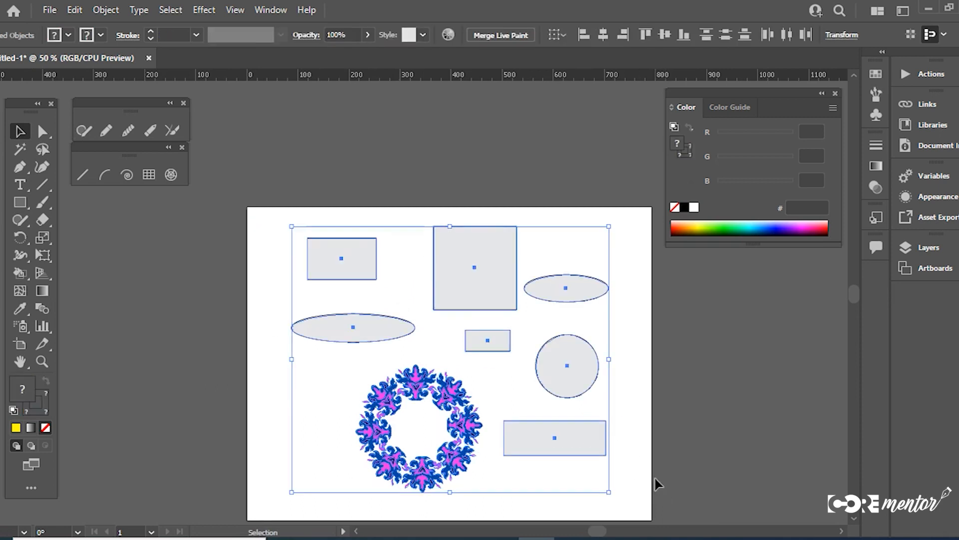
{"action": "key", "text": "Delete"}
- Close the floating Pencil tool group and move the floating Line Segment tool group near its former place
{"action": "left_click", "coordinate": [80, 132]}
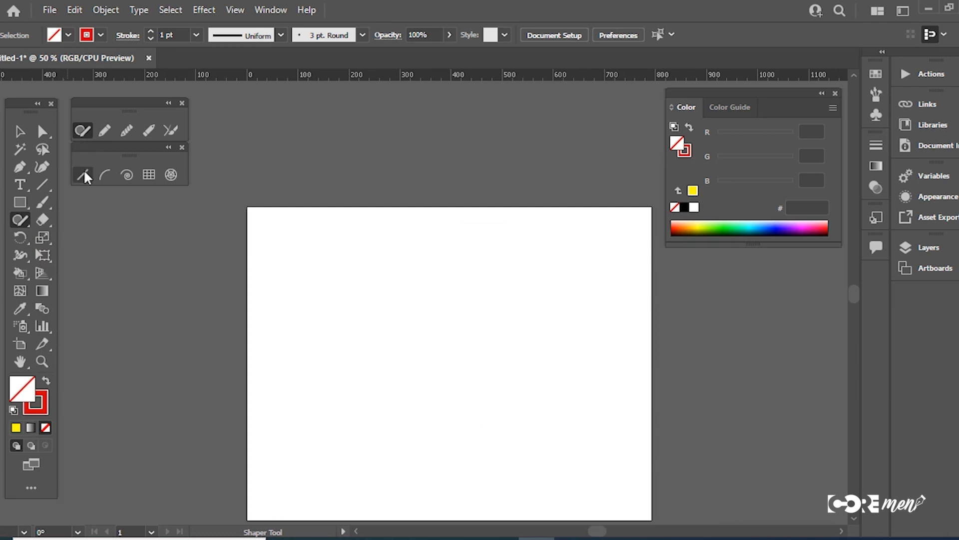
{"action": "left_click", "coordinate": [182, 102]}
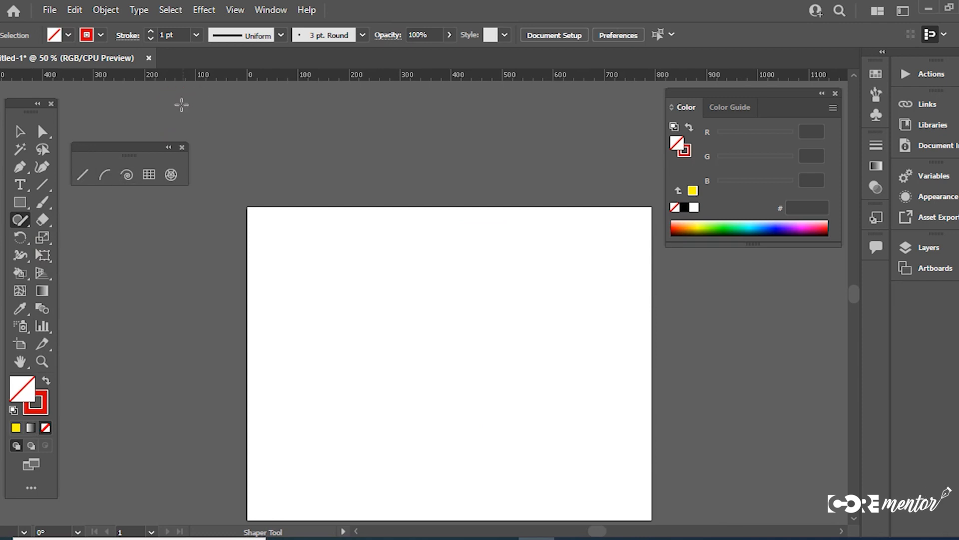
{"action": "left_click_drag", "start_coordinate": [136, 145], "coordinate": [165, 109]}
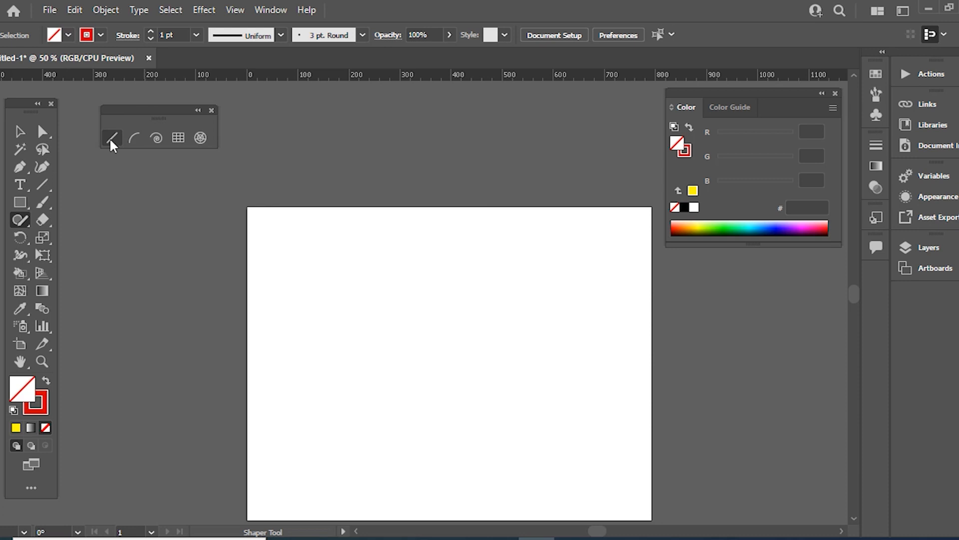
- Draw four horizontal or nearly horizontal line segments, about 255 to 515 px long, across the artboard
{"action": "left_click", "coordinate": [109, 138]}
{"action": "left_click_drag", "start_coordinate": [280, 263], "coordinate": [518, 263]}
{"action": "left_click_drag", "start_coordinate": [327, 279], "coordinate": [513, 279]}
{"action": "left_click_drag", "start_coordinate": [305, 341], "coordinate": [568, 323]}
{"action": "left_click_drag", "start_coordinate": [383, 356], "coordinate": [513, 356]}
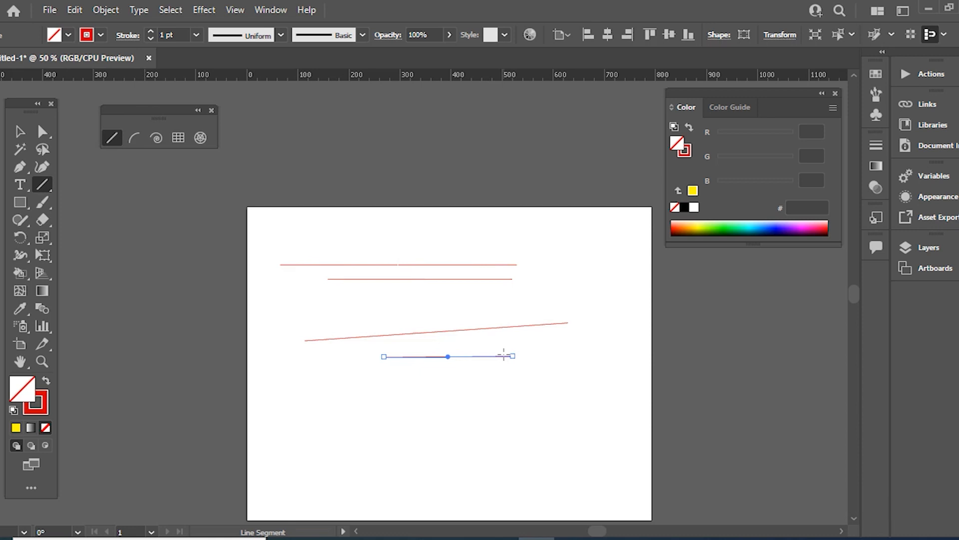
- Draw three downward-sloping diagonal lines across the horizontal ones and set the last one's stroke weight to 9 pt
{"action": "left_click_drag", "start_coordinate": [375, 246], "coordinate": [508, 384]}
{"action": "mouse_move", "coordinate": [474, 236]}
{"action": "left_mouse_down"}
{"action": "mouse_move", "coordinate": [553, 331]}
{"action": "mouse_move", "coordinate": [582, 347]}
{"action": "left_mouse_up"}
{"action": "left_click_drag", "start_coordinate": [328, 263], "coordinate": [436, 409]}
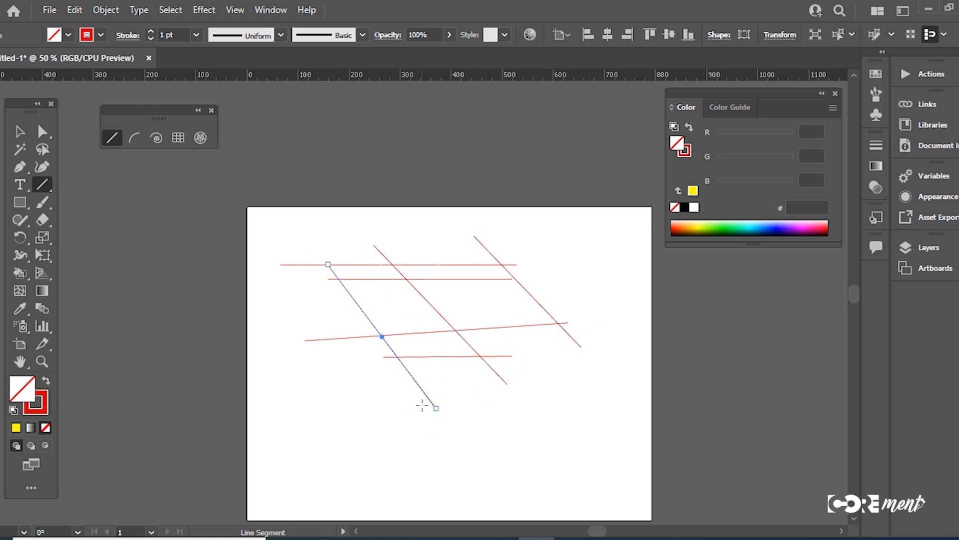
{"action": "left_click", "coordinate": [196, 35]}
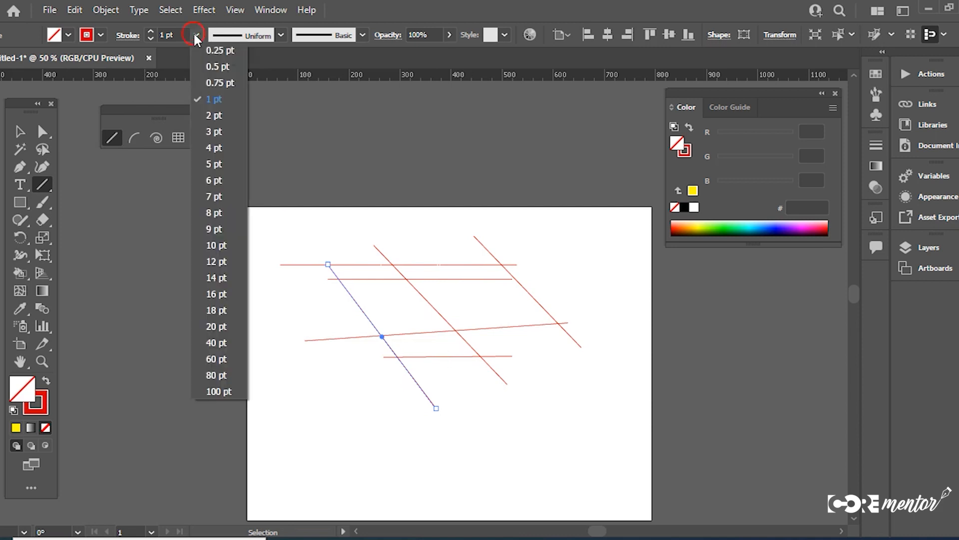
{"action": "left_click", "coordinate": [210, 229]}
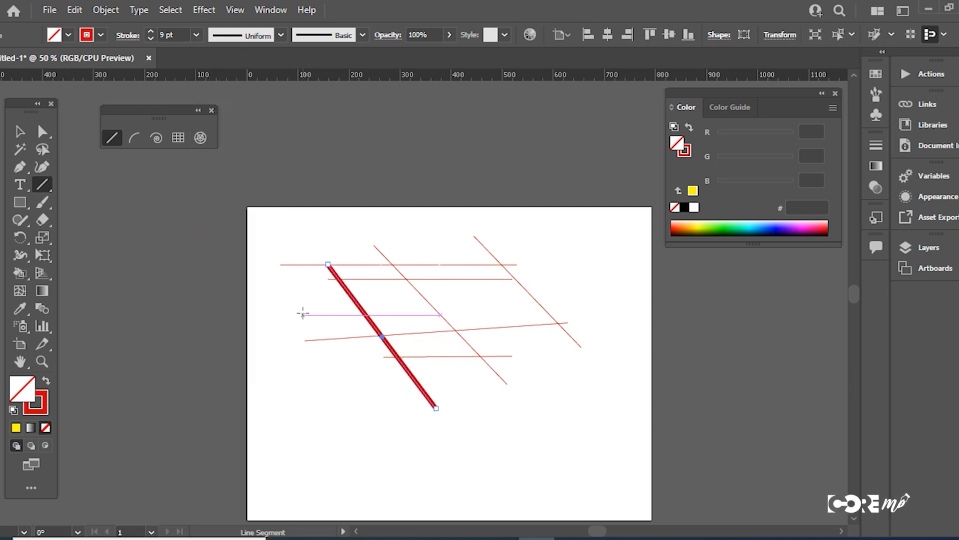
- Draw a nearly horizontal 9 pt line about 480 px long across the thick diagonal and set its stroke colour to blue 4A45FF
{"action": "left_click_drag", "start_coordinate": [306, 371], "coordinate": [550, 362]}
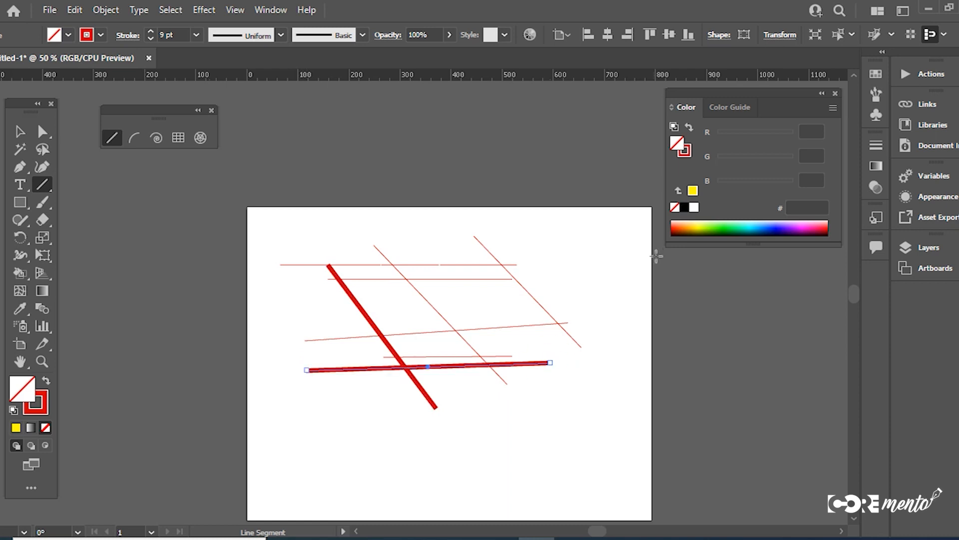
{"action": "left_click", "coordinate": [40, 407]}
{"action": "left_click", "coordinate": [792, 225]}
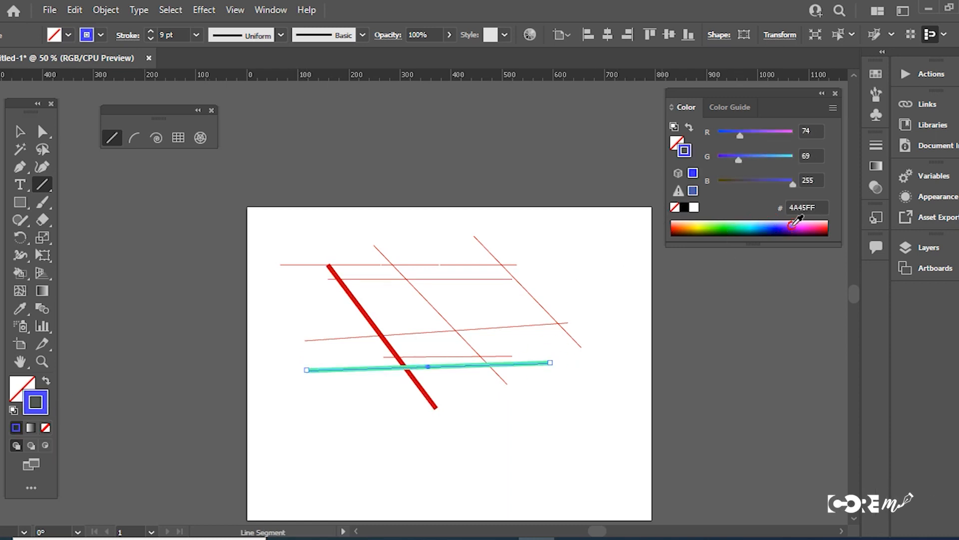
- Set the thick nearly horizontal line's stroke colour to purple 5B00A2 and delete all the lines on the artboard
{"action": "left_click", "coordinate": [766, 223]}
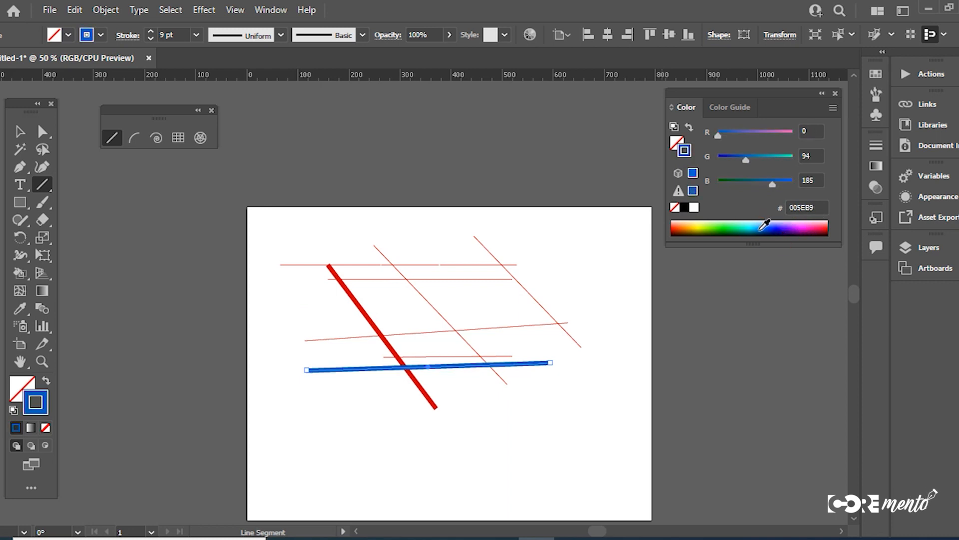
{"action": "left_click", "coordinate": [794, 226]}
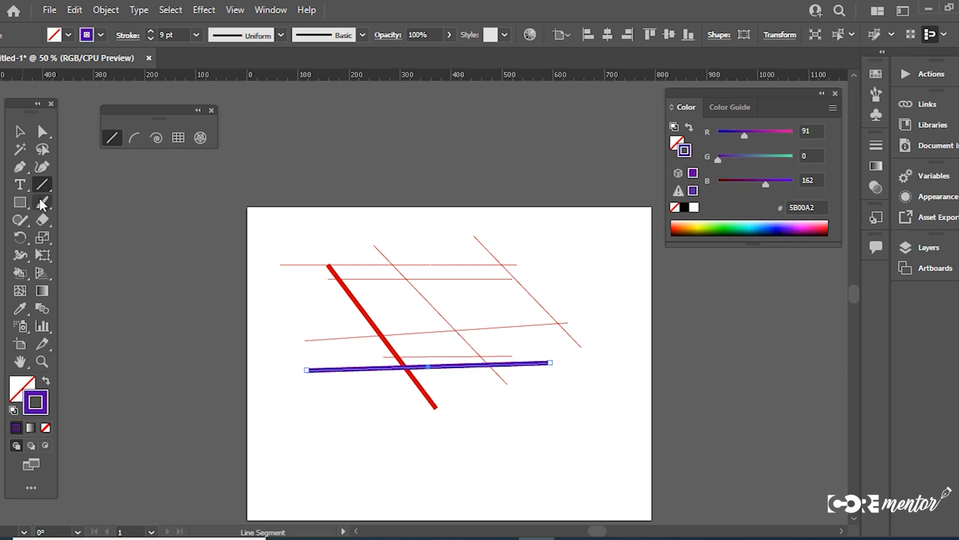
{"action": "left_click", "coordinate": [20, 130]}
{"action": "left_click_drag", "start_coordinate": [271, 248], "coordinate": [633, 461]}
{"action": "key", "text": "Delete"}
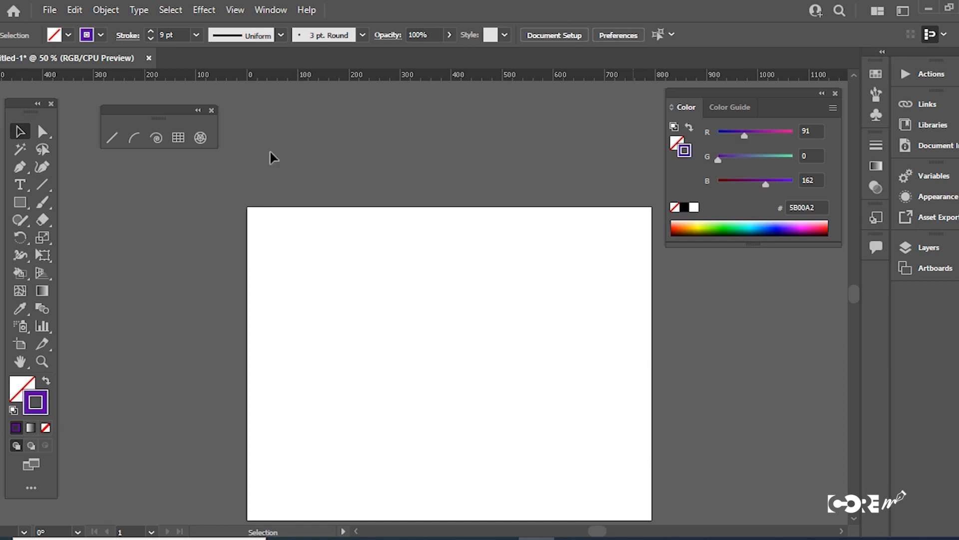
- Dismiss the Line Segment options without drawing a line and change the ruler units from pixels to inches
{"action": "left_click", "coordinate": [112, 137]}
{"action": "left_click", "coordinate": [313, 250]}
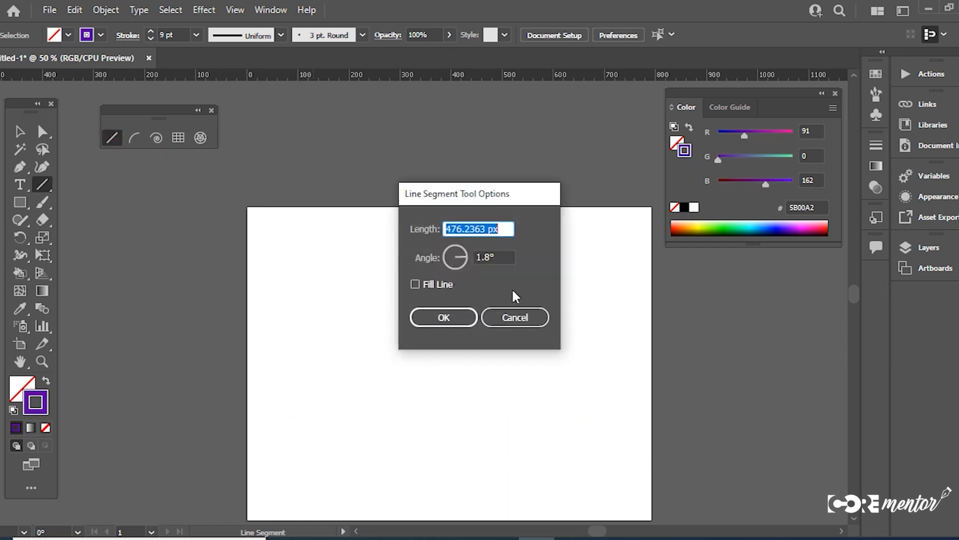
{"action": "left_click", "coordinate": [525, 315]}
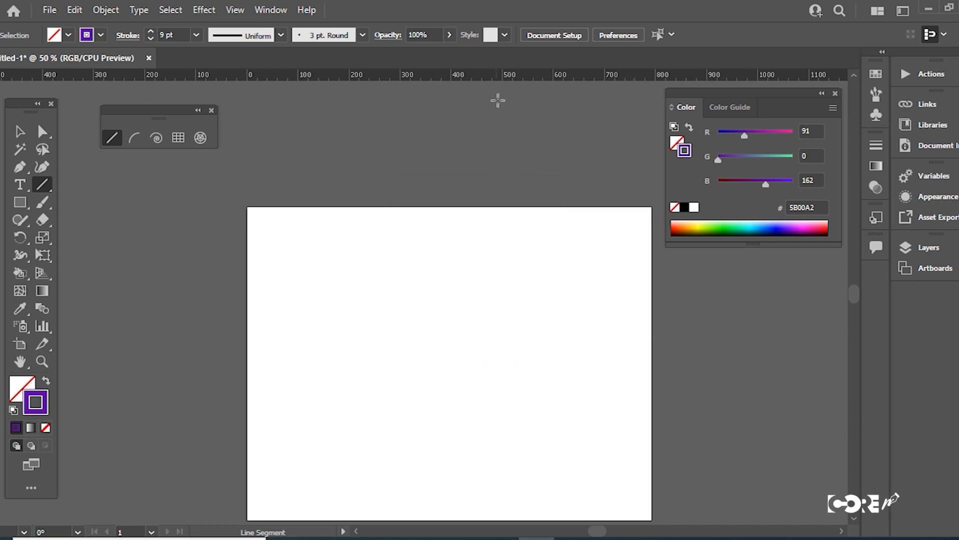
{"action": "right_click", "coordinate": [507, 78]}
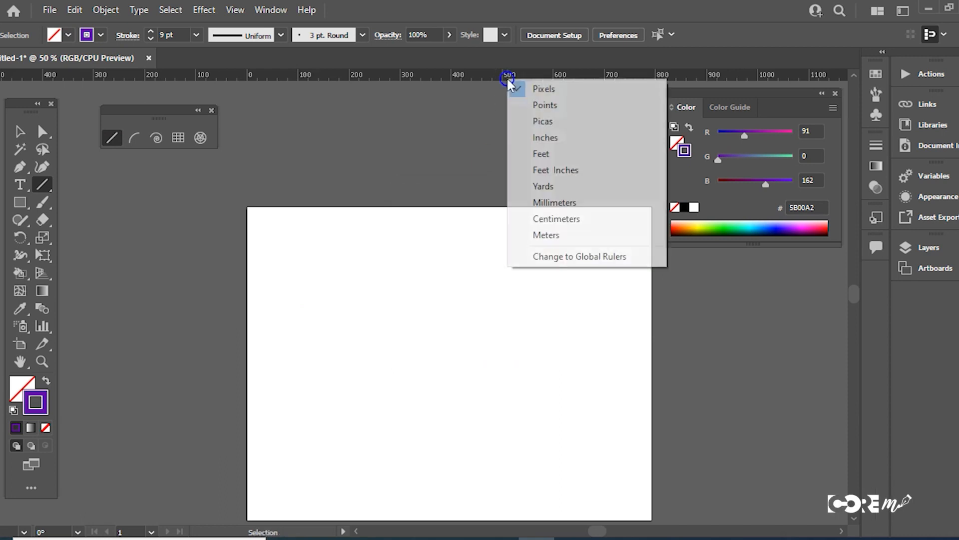
{"action": "left_click", "coordinate": [552, 137]}
- Create a 4 in long line at 0° with the Line Segment tool's exact settings and clear the artboard
{"action": "left_click_drag", "start_coordinate": [414, 278], "coordinate": [475, 278]}
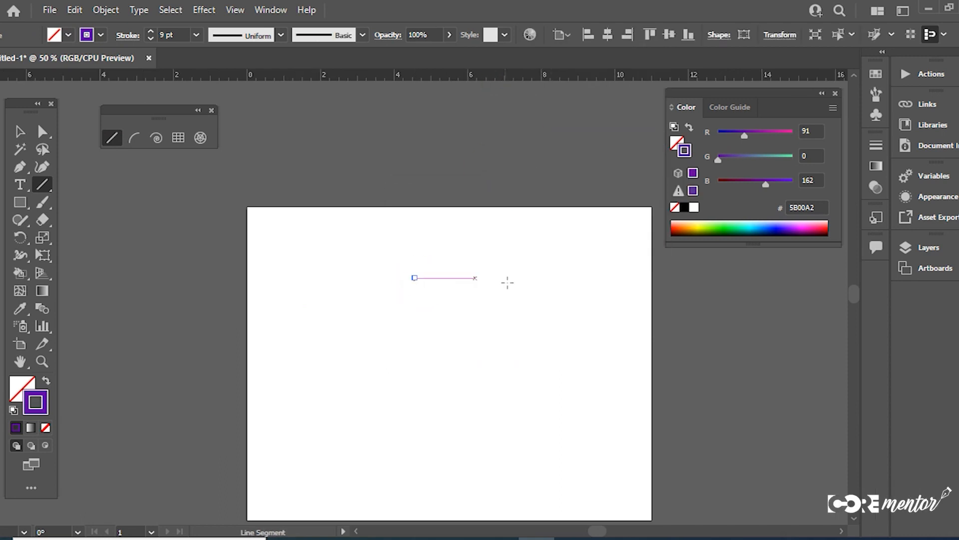
{"action": "left_click", "coordinate": [470, 284]}
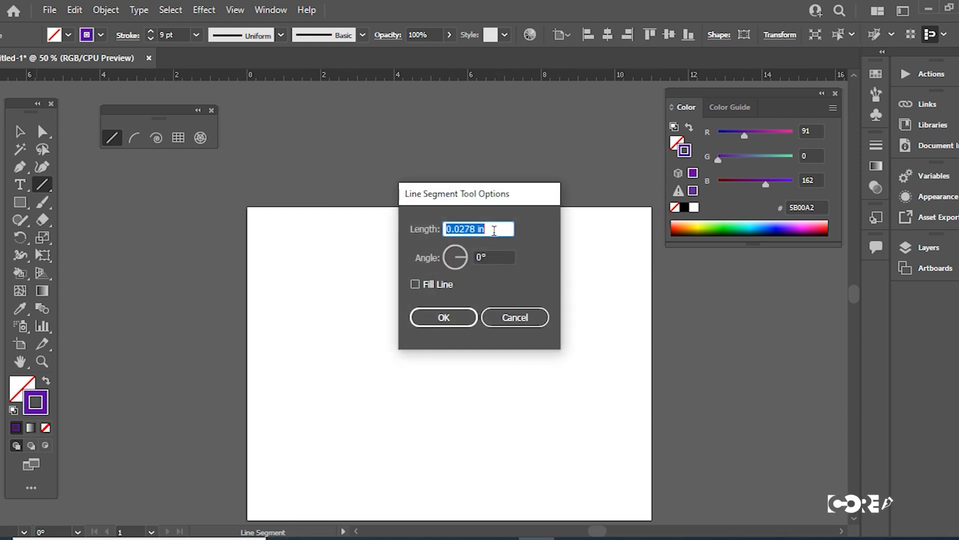
{"action": "type", "text": "4"}
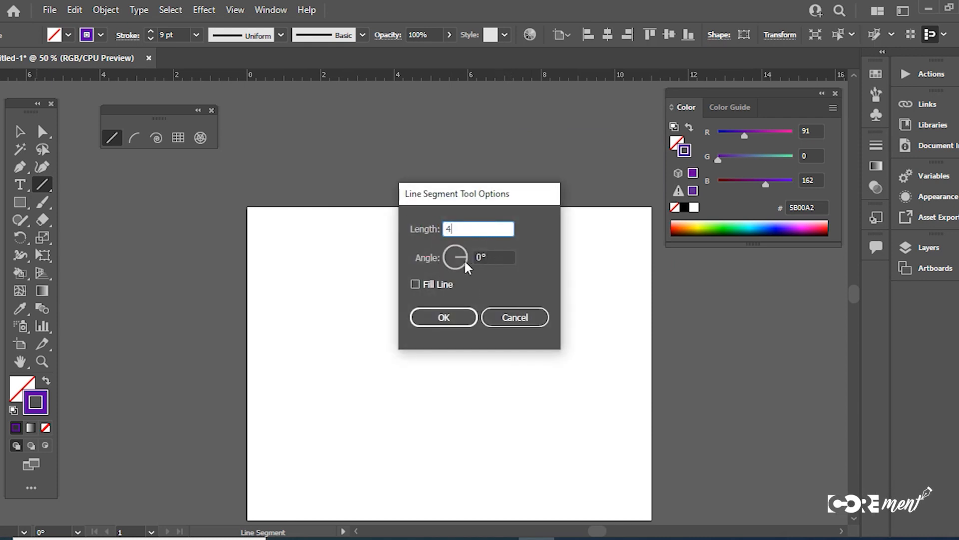
{"action": "left_click", "coordinate": [445, 317]}
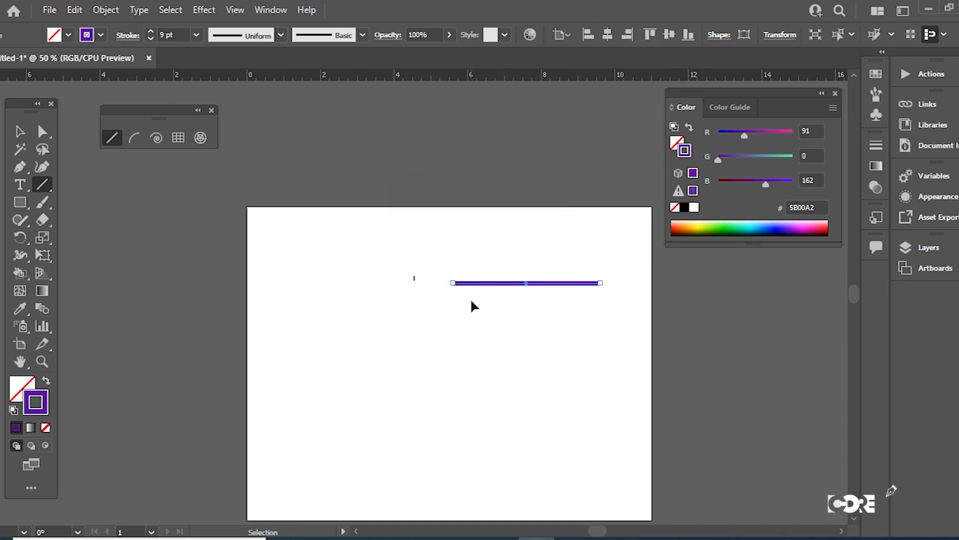
{"action": "key", "text": "ctrl+a"}
{"action": "key", "text": "Delete"}
- Create a 4 in long line at a 45° angle starting in the artboard's upper middle and delete it
{"action": "left_click", "coordinate": [394, 268]}
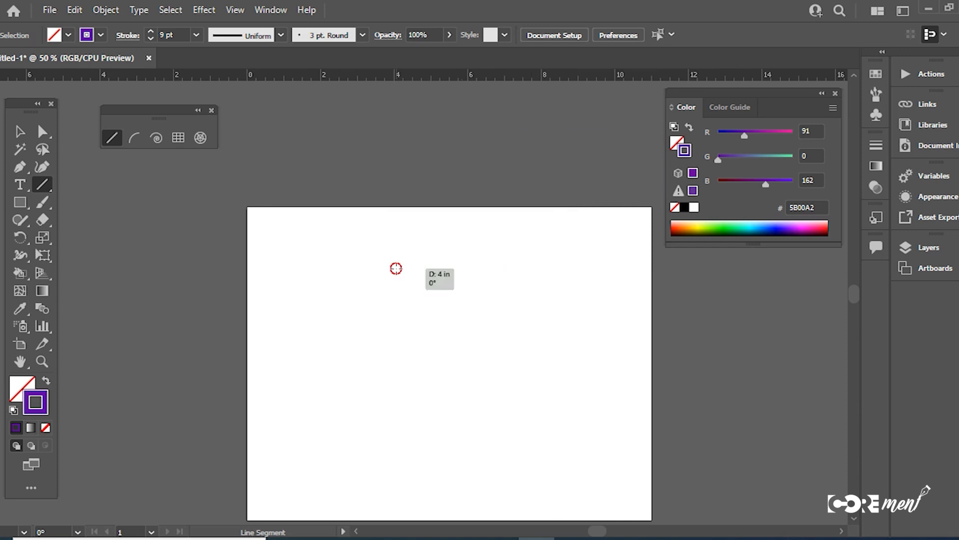
{"action": "left_click", "coordinate": [464, 258]}
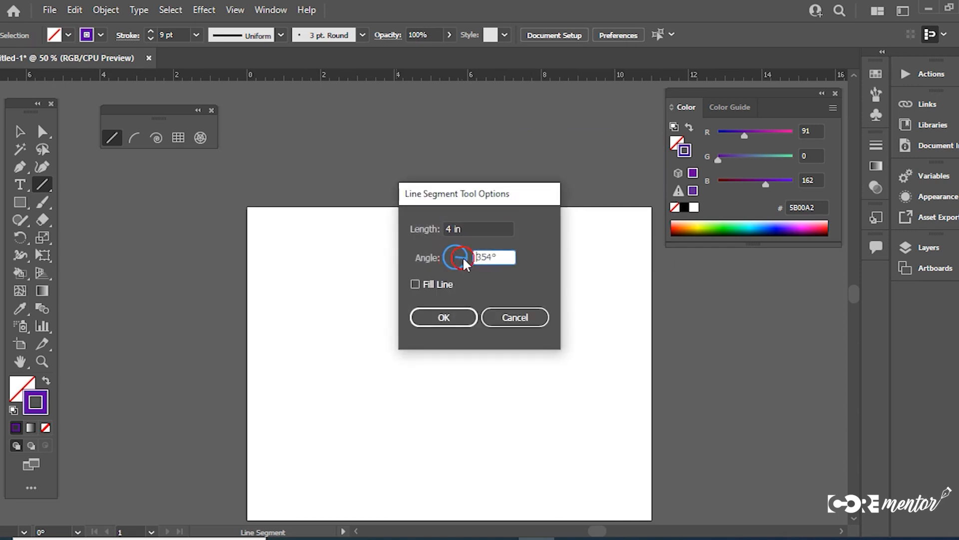
{"action": "left_click_drag", "start_coordinate": [512, 257], "coordinate": [475, 258]}
{"action": "type", "text": "45"}
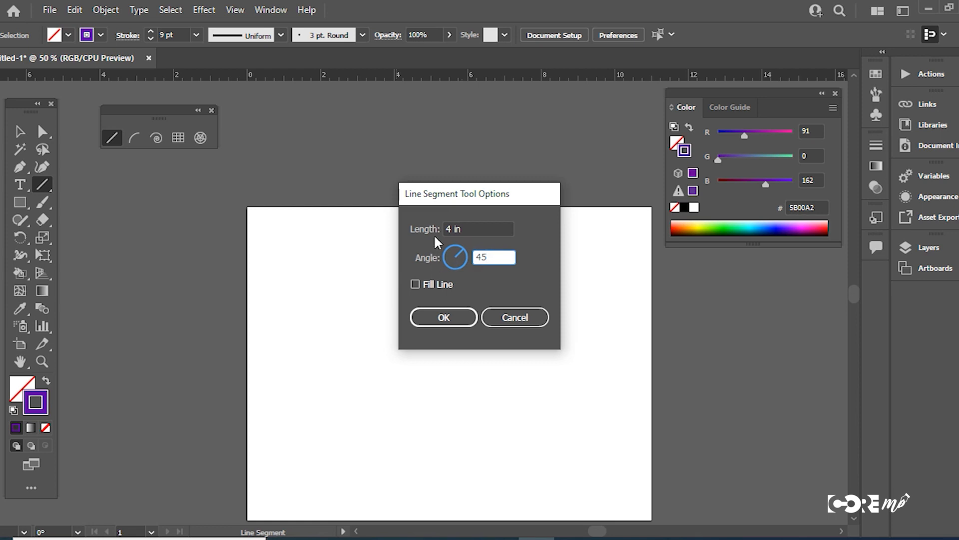
{"action": "left_click", "coordinate": [436, 317]}
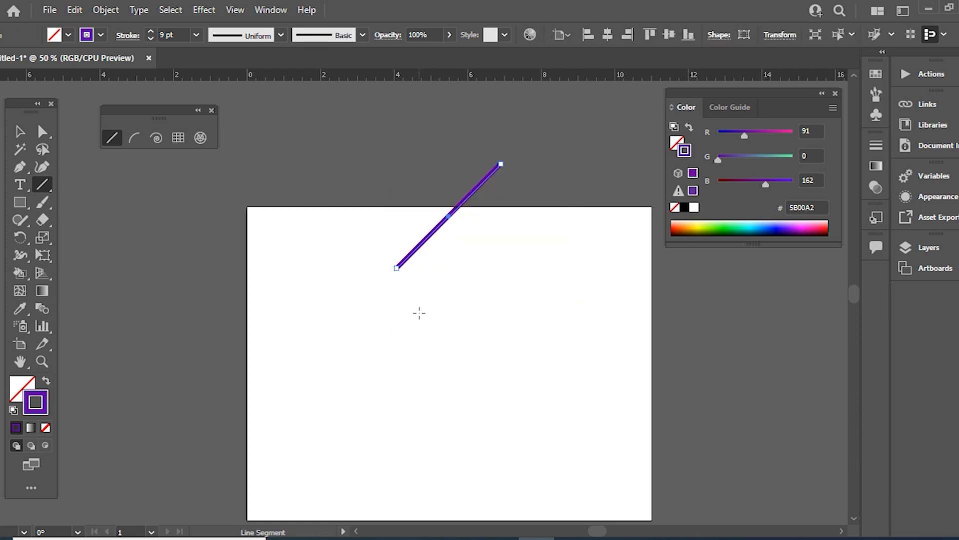
{"action": "left_click", "coordinate": [20, 131]}
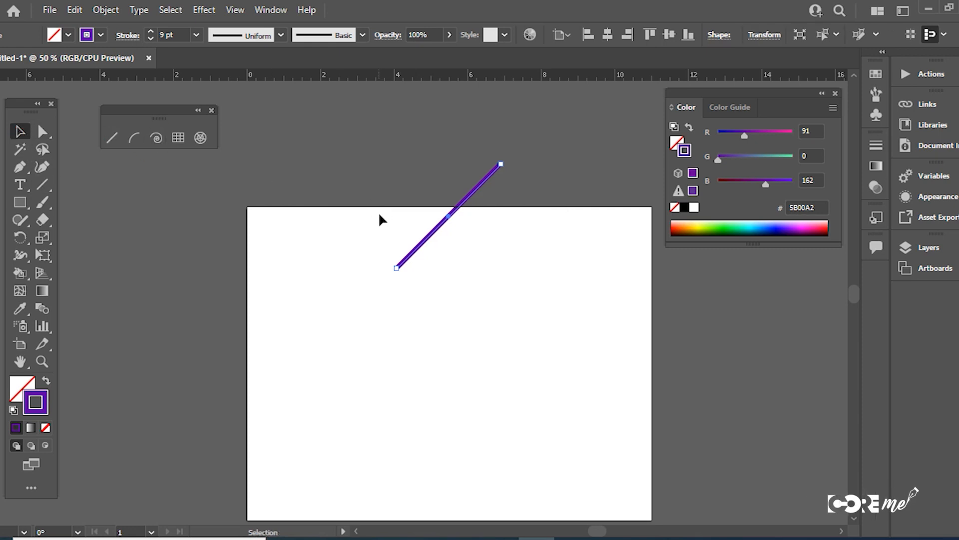
{"action": "key", "text": "Delete"}
- Draw an arc about 2.7 in wide and 2 in high and move it near the artboard's right edge
{"action": "left_click", "coordinate": [133, 137]}
{"action": "left_click_drag", "start_coordinate": [420, 272], "coordinate": [636, 383]}
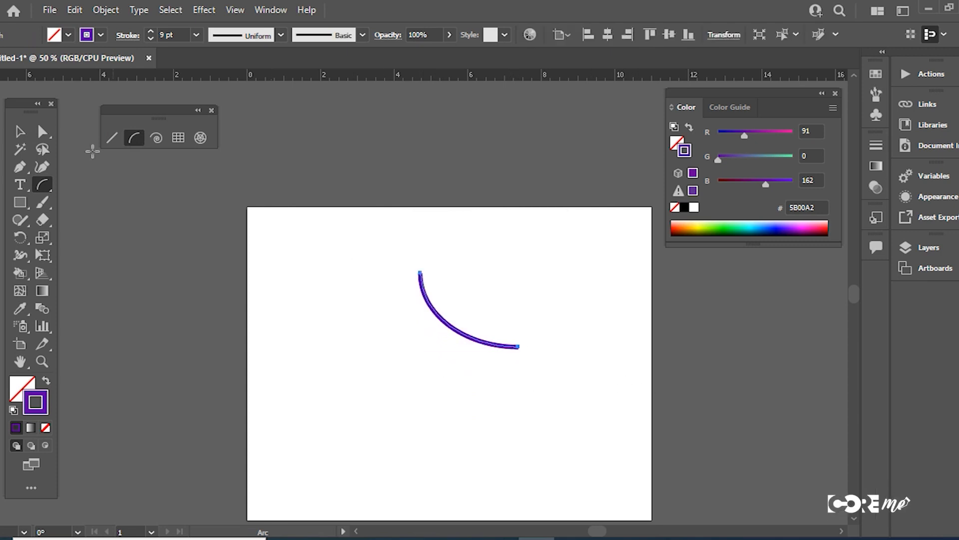
{"action": "key", "text": "v"}
{"action": "left_click_drag", "start_coordinate": [428, 313], "coordinate": [622, 335]}
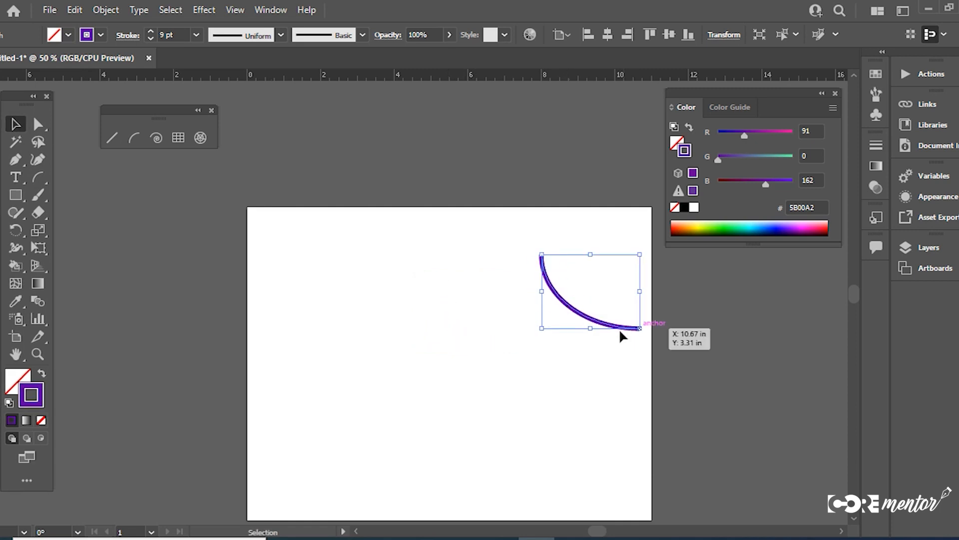
- Create an open arc with X-axis and Y-axis lengths of 4 in, starting in the artboard's upper middle
{"action": "left_click", "coordinate": [135, 137]}
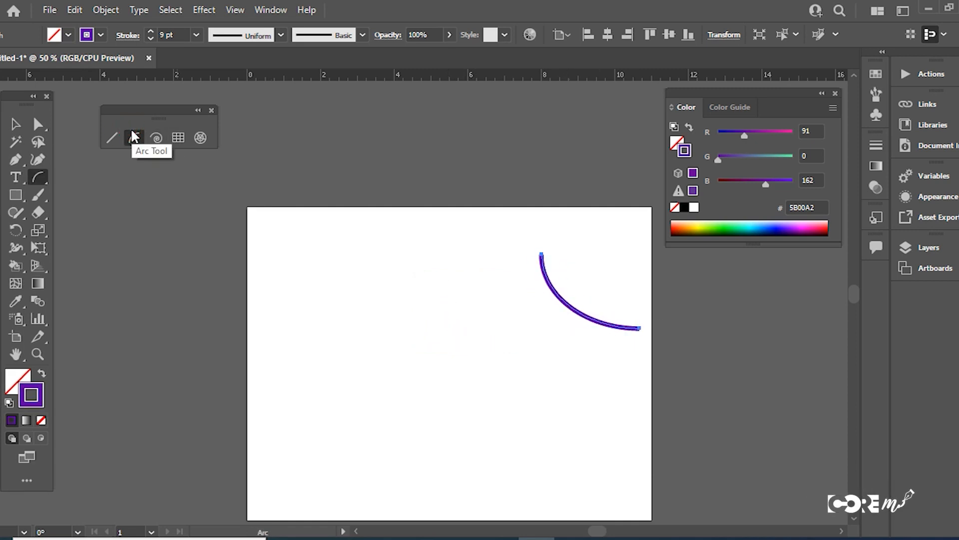
{"action": "left_click_drag", "start_coordinate": [413, 291], "coordinate": [414, 289]}
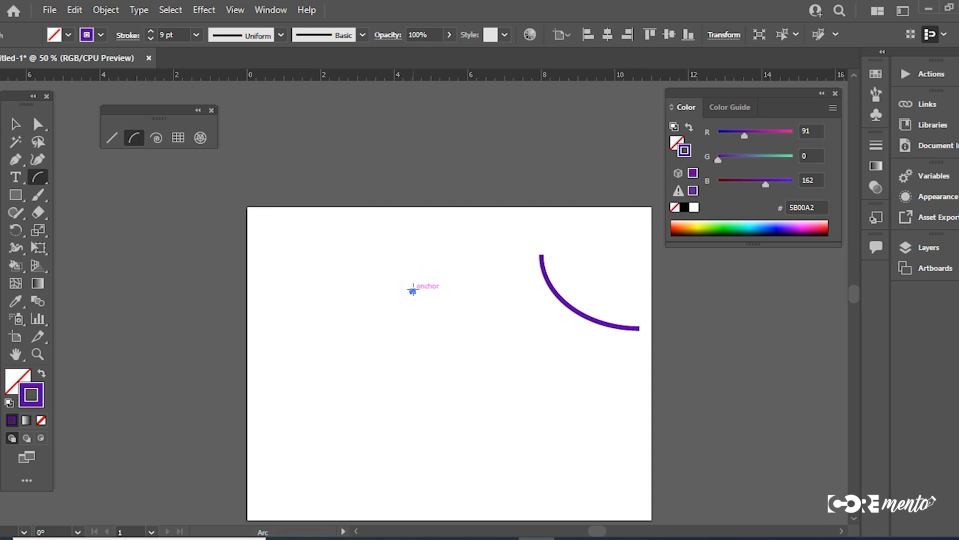
{"action": "left_click", "coordinate": [371, 279]}
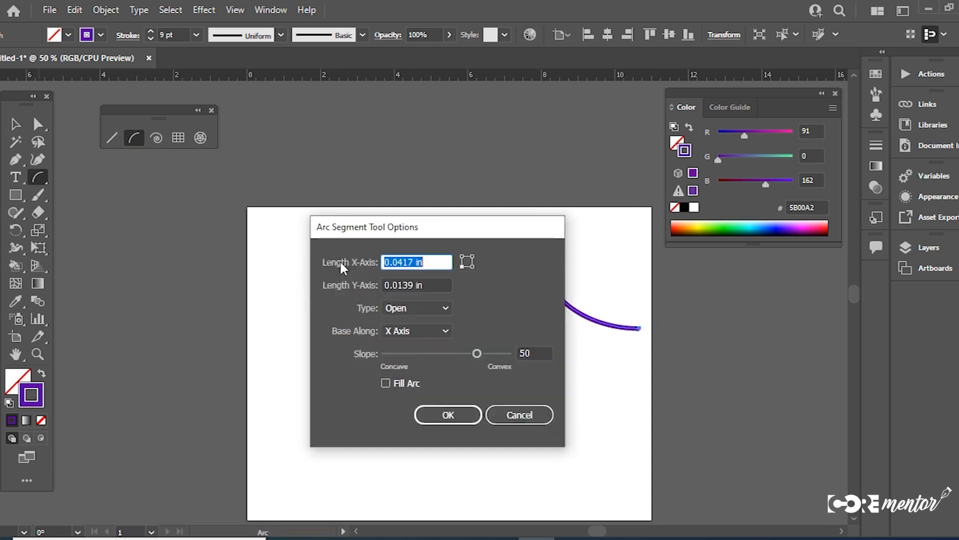
{"action": "left_click_drag", "start_coordinate": [437, 236], "coordinate": [751, 285]}
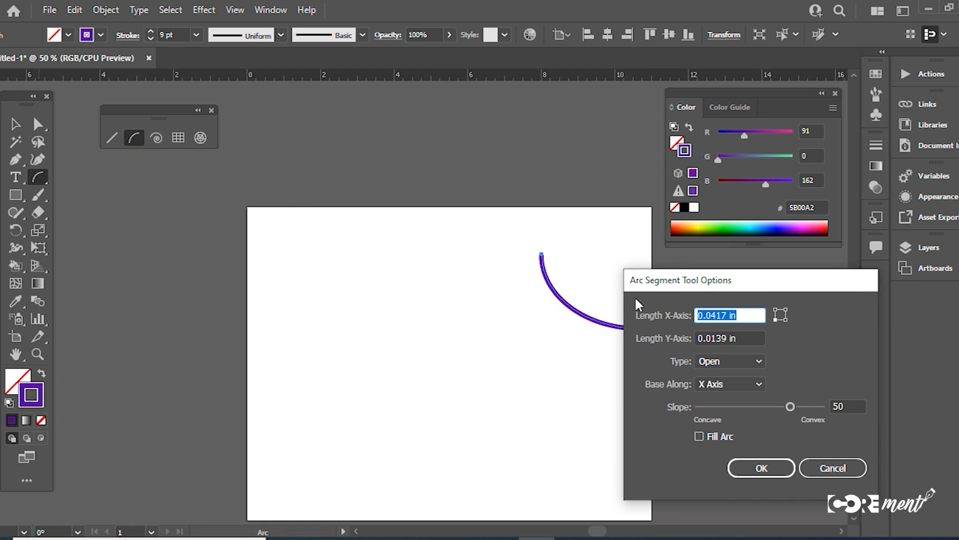
{"action": "left_click_drag", "start_coordinate": [750, 279], "coordinate": [751, 270]}
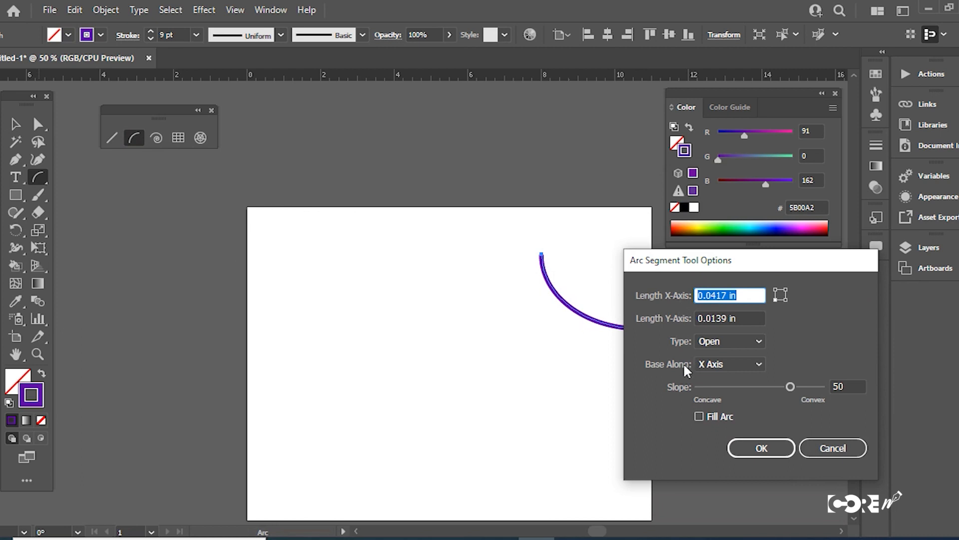
{"action": "type", "text": "4"}
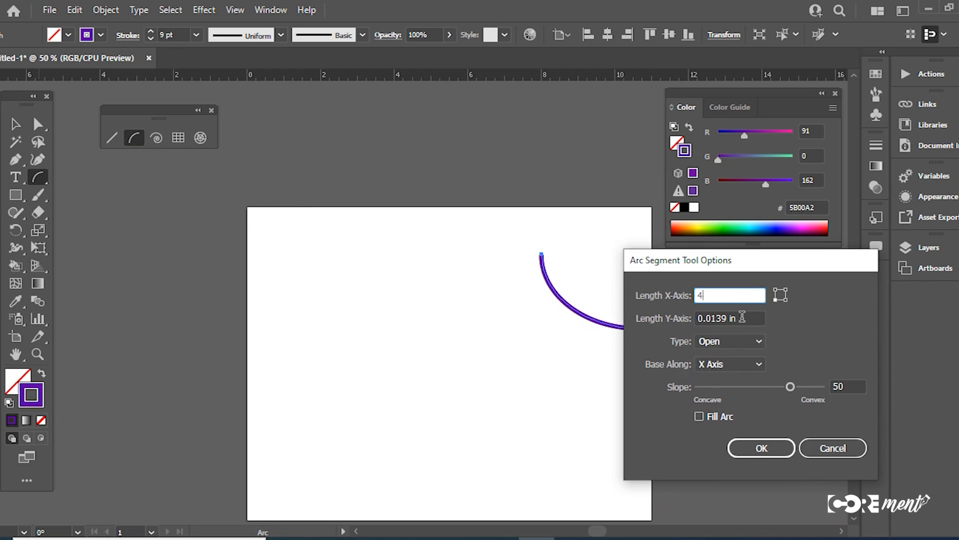
{"action": "left_click", "coordinate": [750, 317]}
{"action": "type", "text": "4"}
{"action": "left_click", "coordinate": [761, 448]}
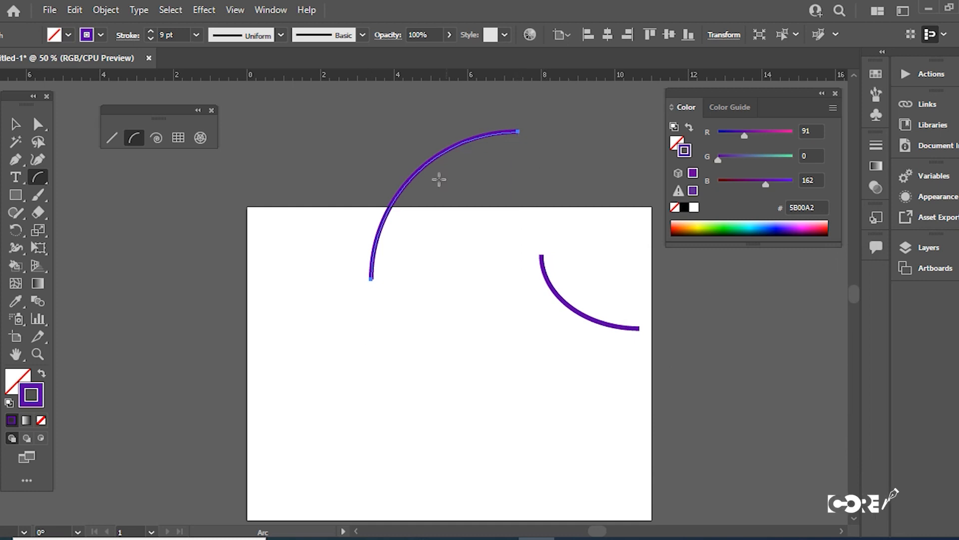
- Undo the stray tiny arc and create a closed arc with X-axis and Y-axis lengths of 3 in below the large arc
{"action": "left_click_drag", "start_coordinate": [420, 328], "coordinate": [424, 332]}
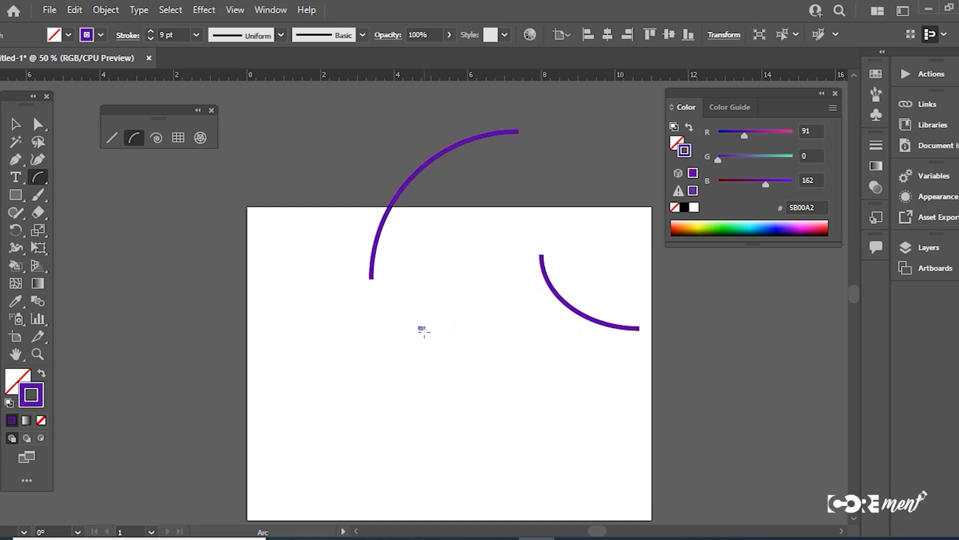
{"action": "key", "text": "ctrl+z"}
{"action": "left_click", "coordinate": [450, 350]}
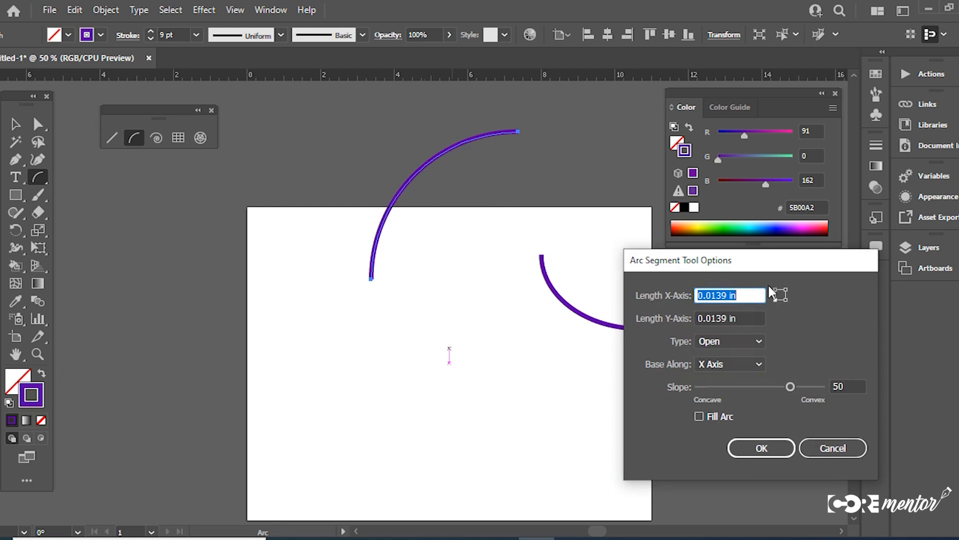
{"action": "type", "text": "3"}
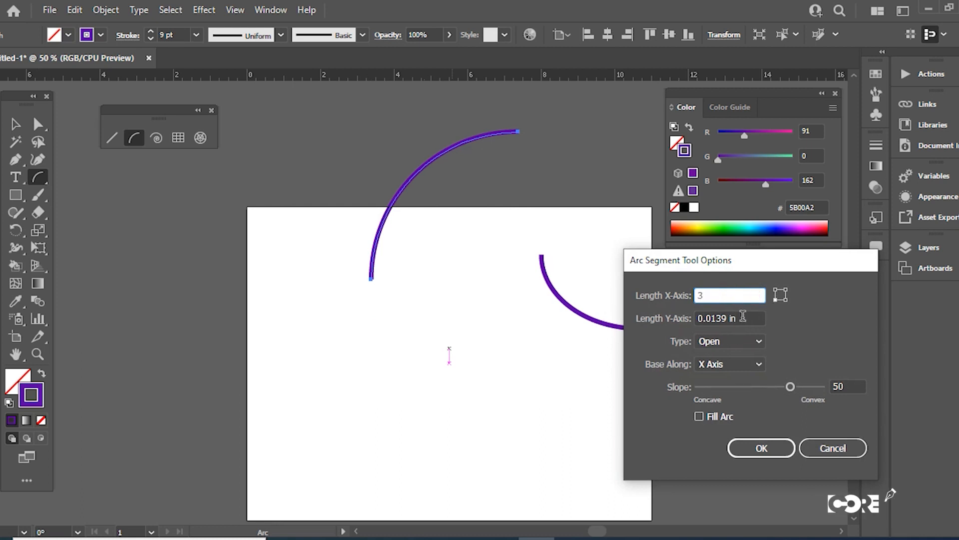
{"action": "key", "text": "Tab"}
{"action": "type", "text": "3"}
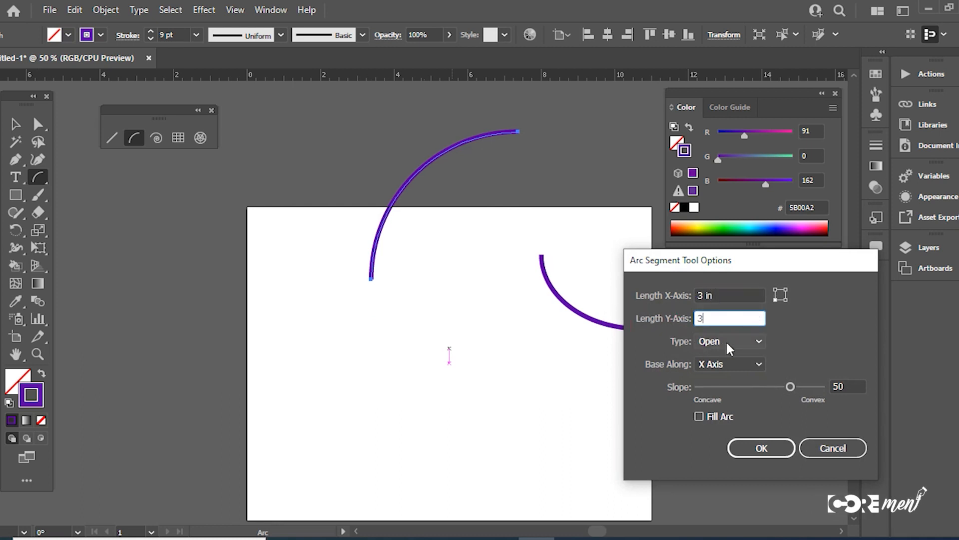
{"action": "left_click", "coordinate": [727, 343]}
{"action": "left_click", "coordinate": [724, 374]}
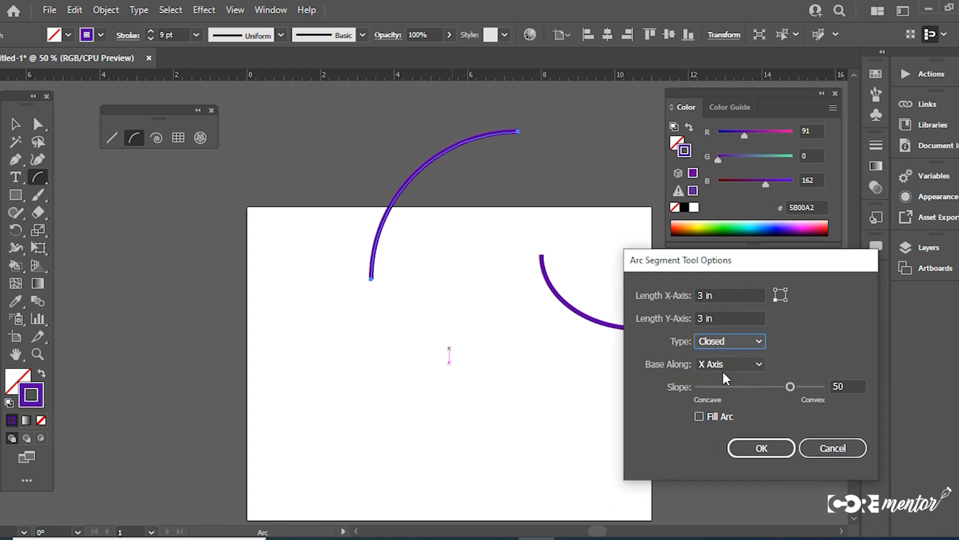
{"action": "left_click", "coordinate": [760, 448]}
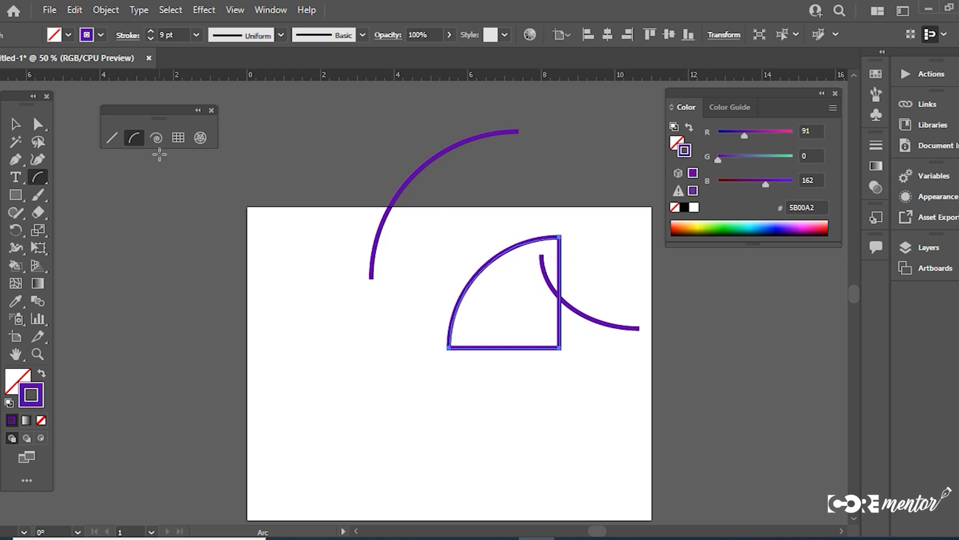
- Fill the closed quarter-circle arc with red FF0000 and switch to the Selection tool
{"action": "double_click", "coordinate": [14, 383]}
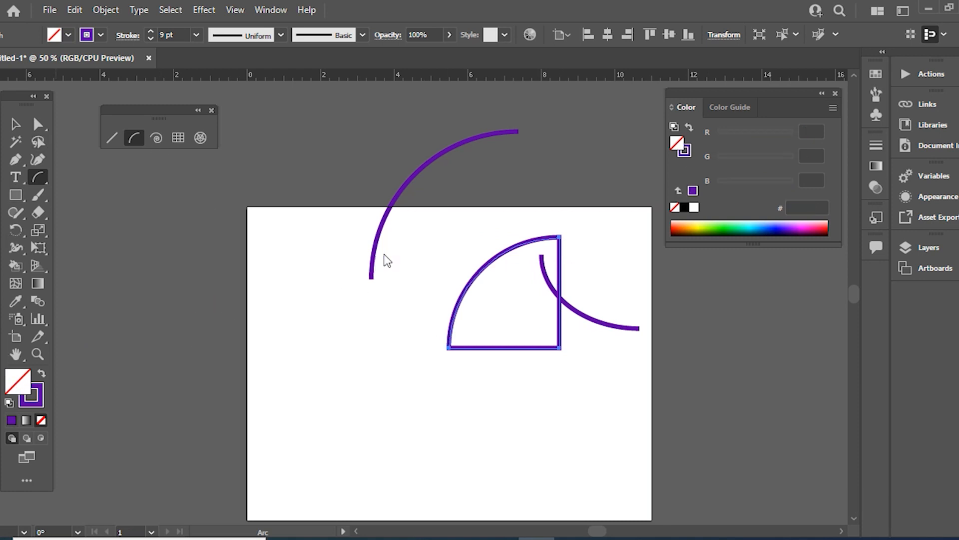
{"action": "type", "text": "FF0000"}
{"action": "key", "text": "Return"}
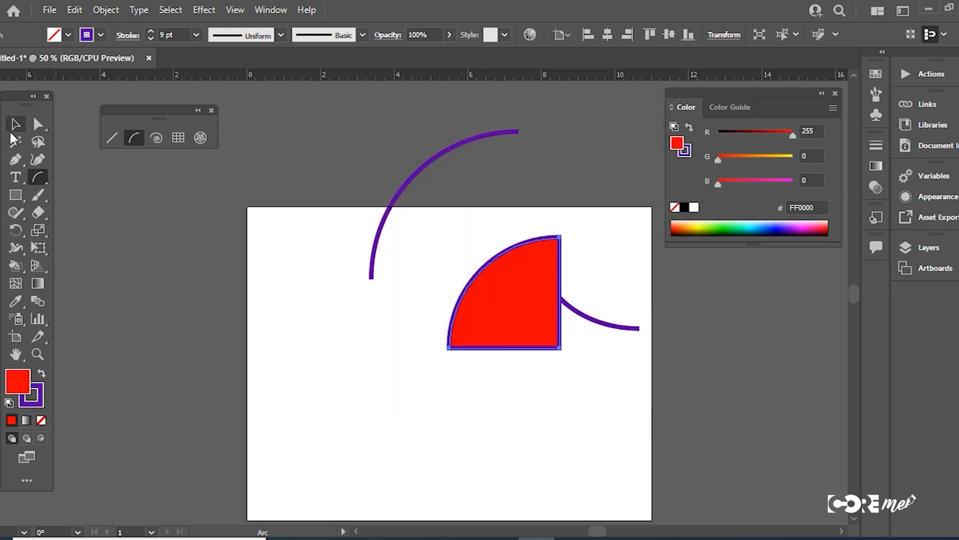
{"action": "key", "text": "v"}
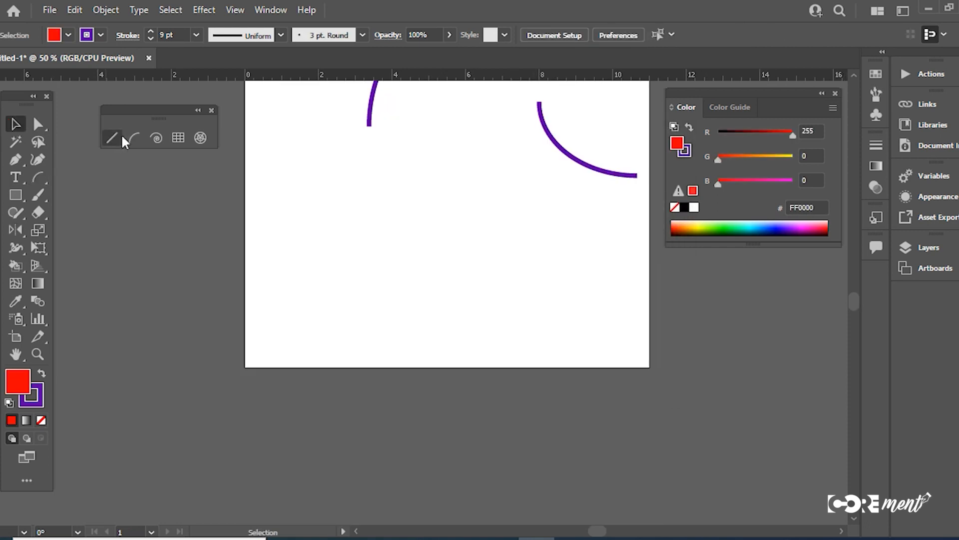
- Create a closed arc with X-axis and Y-axis lengths of 3 in and a slope of 10, overlapping the open arc near the artboard's right edge
{"action": "left_click", "coordinate": [132, 139]}
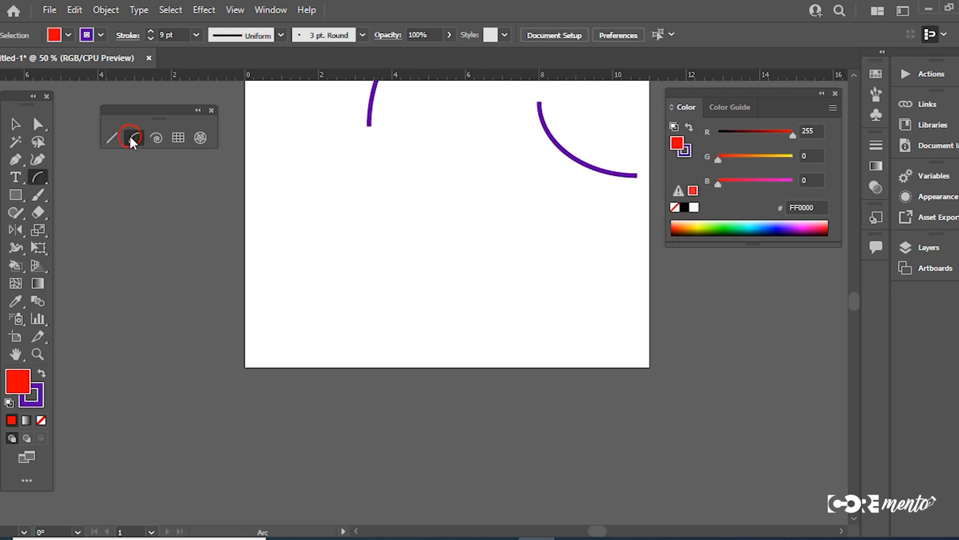
{"action": "left_click", "coordinate": [557, 189]}
{"action": "mouse_move", "coordinate": [792, 386]}
{"action": "left_mouse_down"}
{"action": "mouse_move", "coordinate": [804, 386]}
{"action": "mouse_move", "coordinate": [787, 386]}
{"action": "left_mouse_up"}
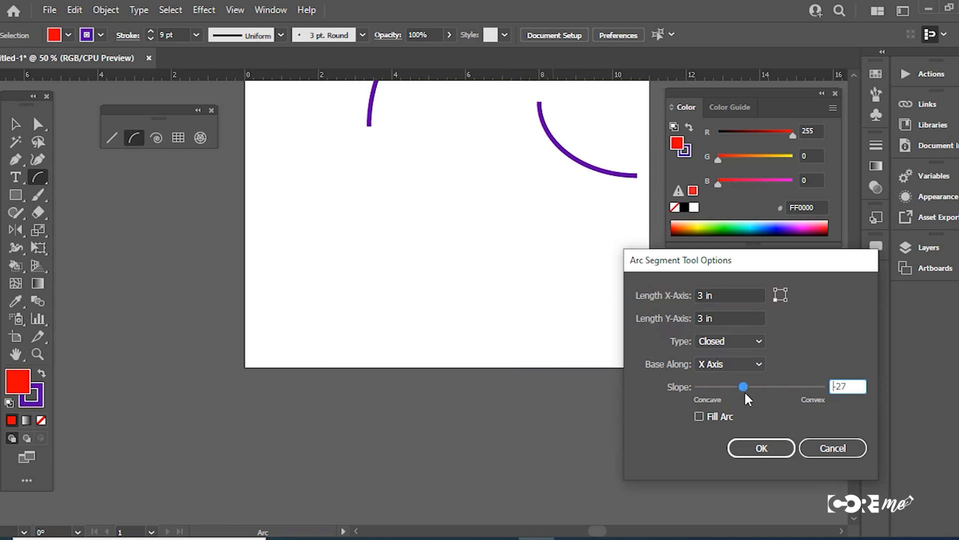
{"action": "left_click", "coordinate": [770, 445]}
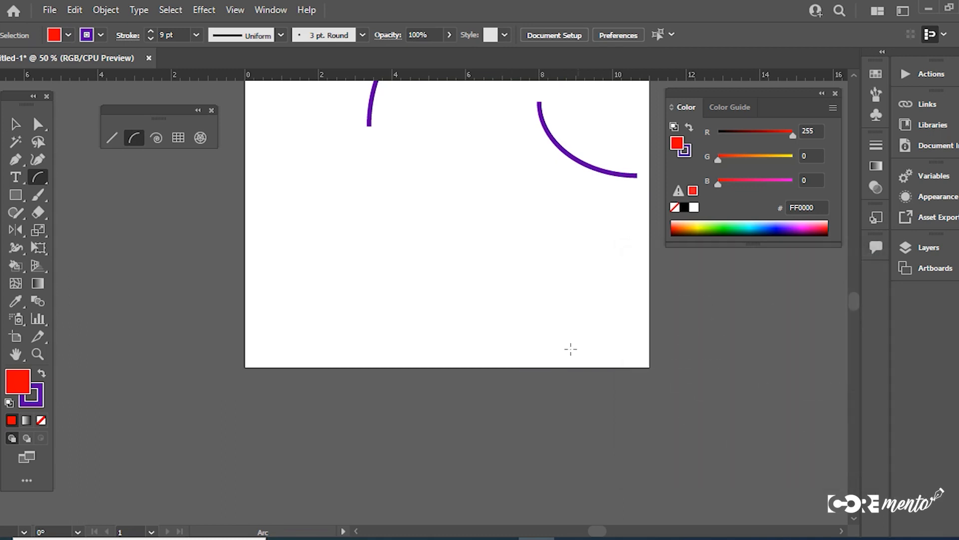
{"action": "left_click_drag", "start_coordinate": [540, 238], "coordinate": [412, 311]}
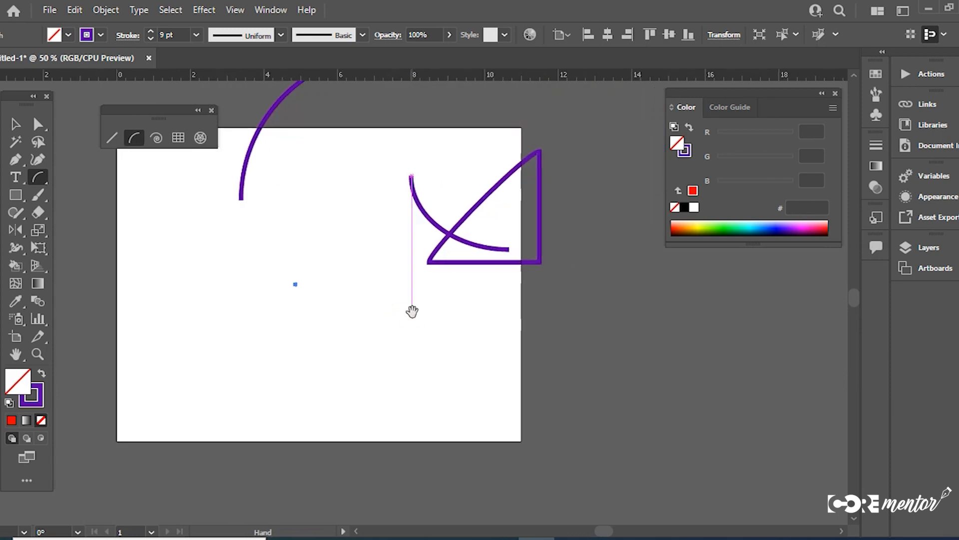
- Set the arc options to the Open type with a slope of 52 and draw an arc freehand across the artboard's left half
{"action": "left_click", "coordinate": [295, 305]}
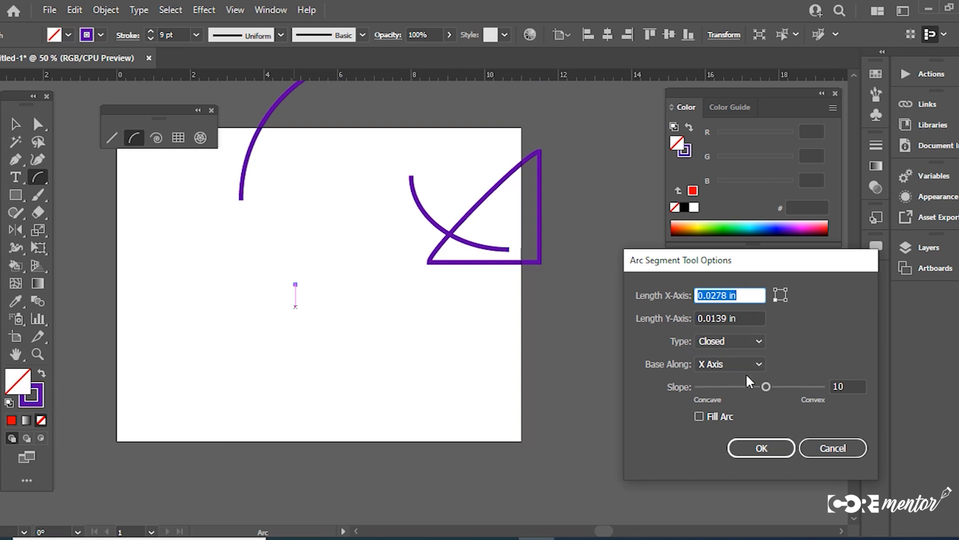
{"action": "left_click_drag", "start_coordinate": [769, 385], "coordinate": [796, 386]}
{"action": "left_click", "coordinate": [737, 341]}
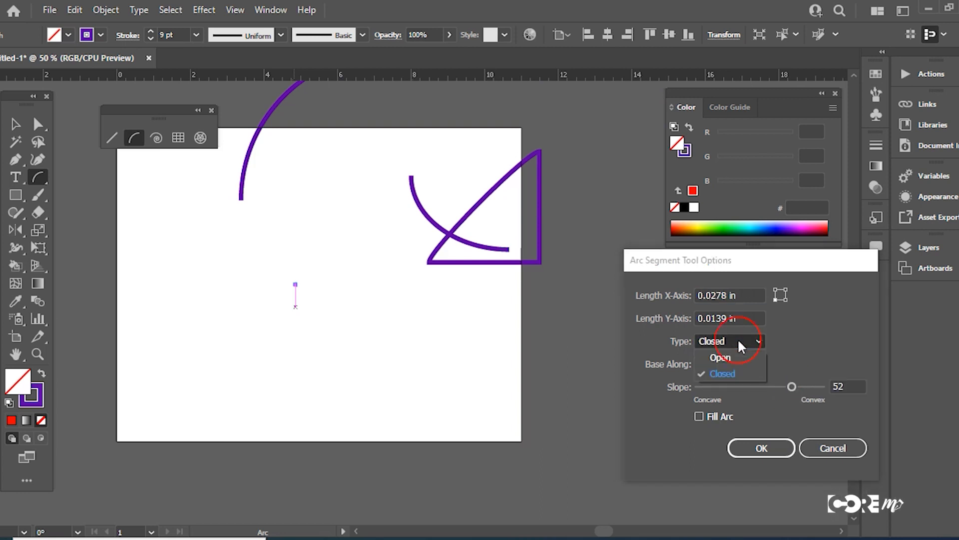
{"action": "left_click", "coordinate": [727, 358]}
{"action": "left_click", "coordinate": [749, 452]}
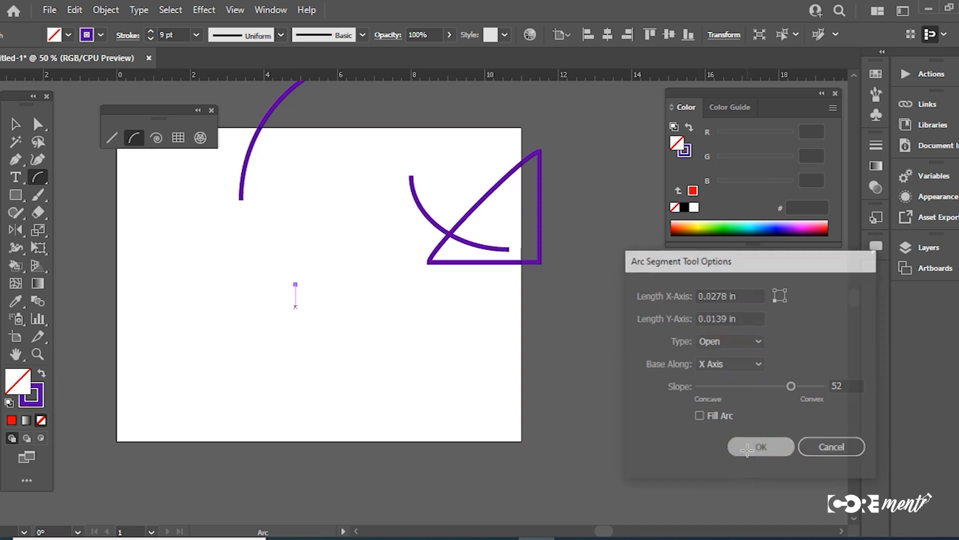
{"action": "left_click_drag", "start_coordinate": [211, 282], "coordinate": [364, 372]}
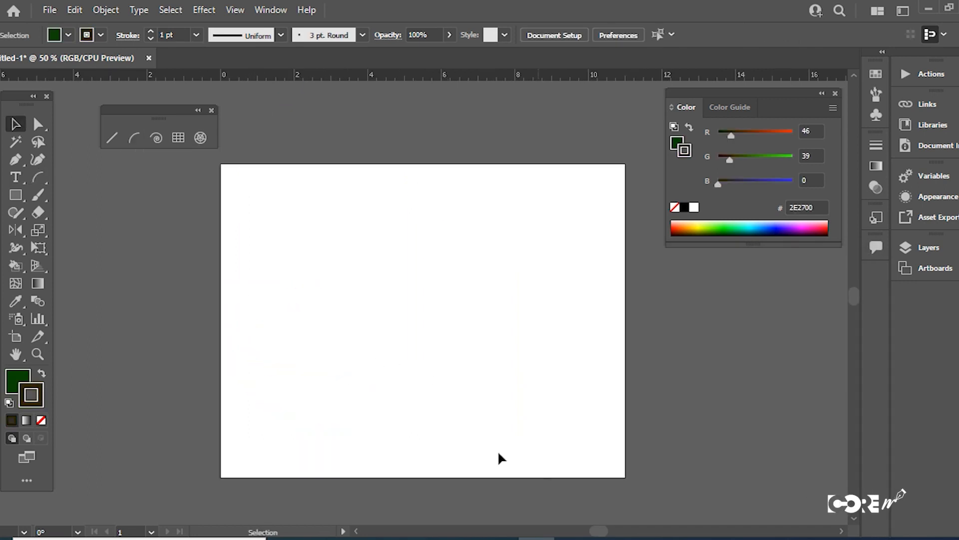
- Draw a spiral about 4.3 in wide left of the artboard's centre and set its stroke to 8 pt
{"action": "left_click", "coordinate": [156, 139]}
{"action": "left_click_drag", "start_coordinate": [396, 303], "coordinate": [464, 371]}
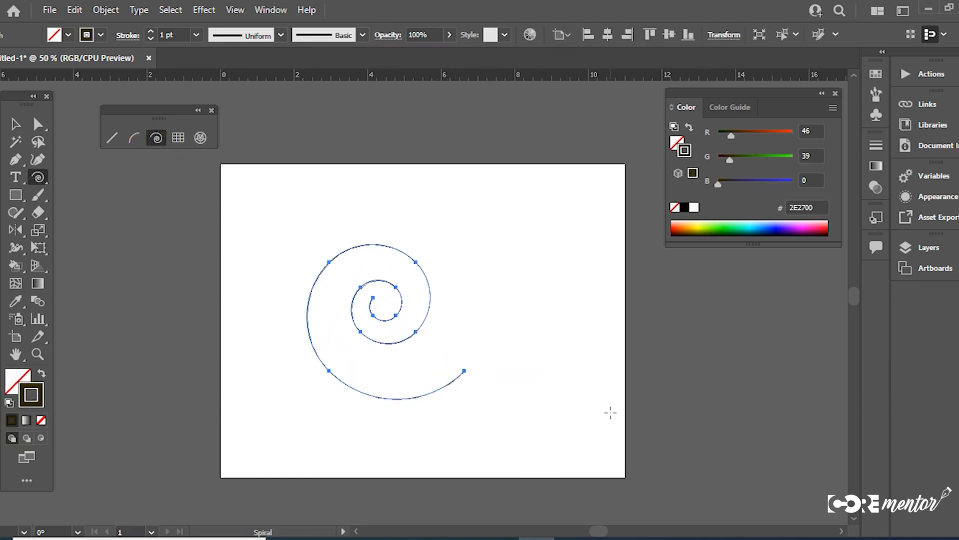
{"action": "key", "text": "v"}
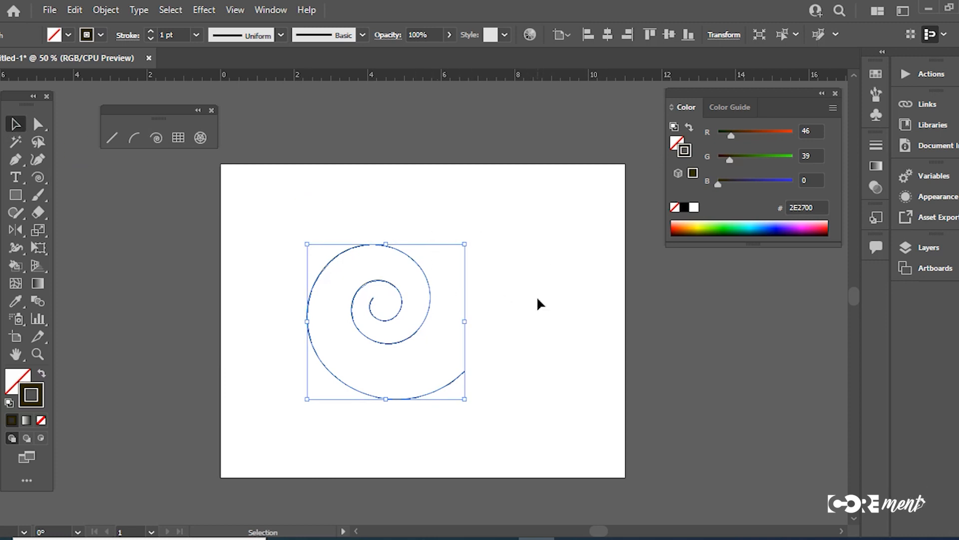
{"action": "left_click_drag", "start_coordinate": [492, 257], "coordinate": [281, 449]}
{"action": "left_click", "coordinate": [196, 35]}
{"action": "left_click", "coordinate": [223, 211]}
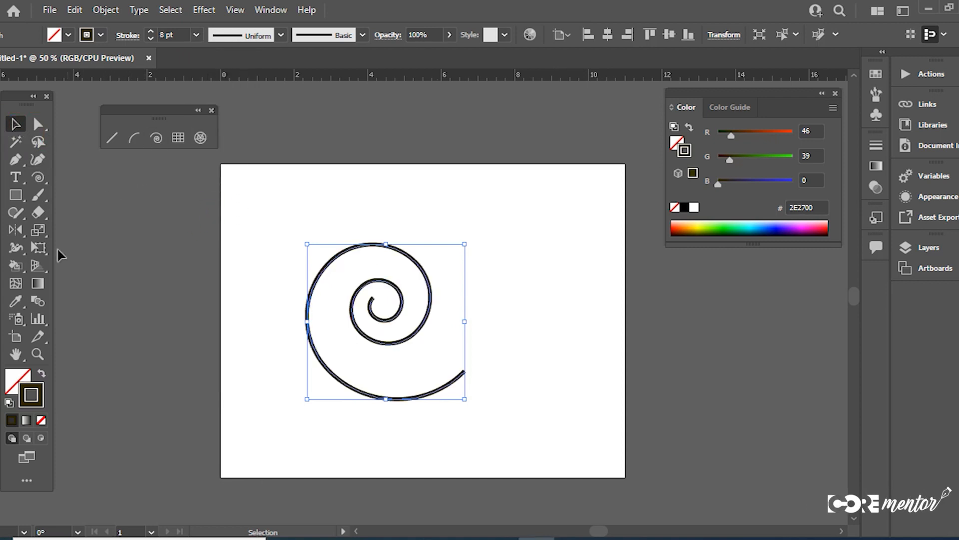
- Copy the spiral by rotating it -45° around its outer end and repeat the transformation to complete a ring of eight spirals
{"action": "left_click", "coordinate": [16, 230]}
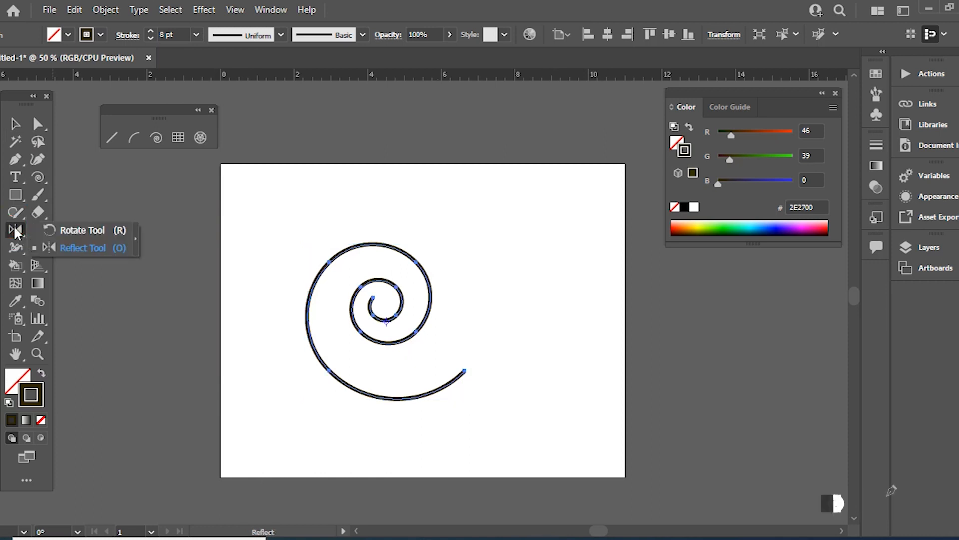
{"action": "left_click", "coordinate": [75, 230]}
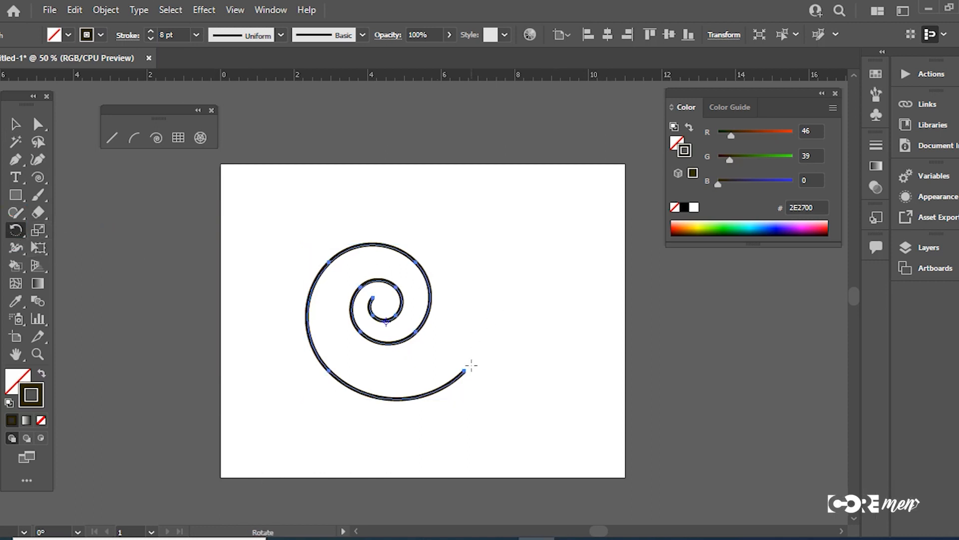
{"action": "left_click_drag", "start_coordinate": [392, 320], "coordinate": [439, 276]}
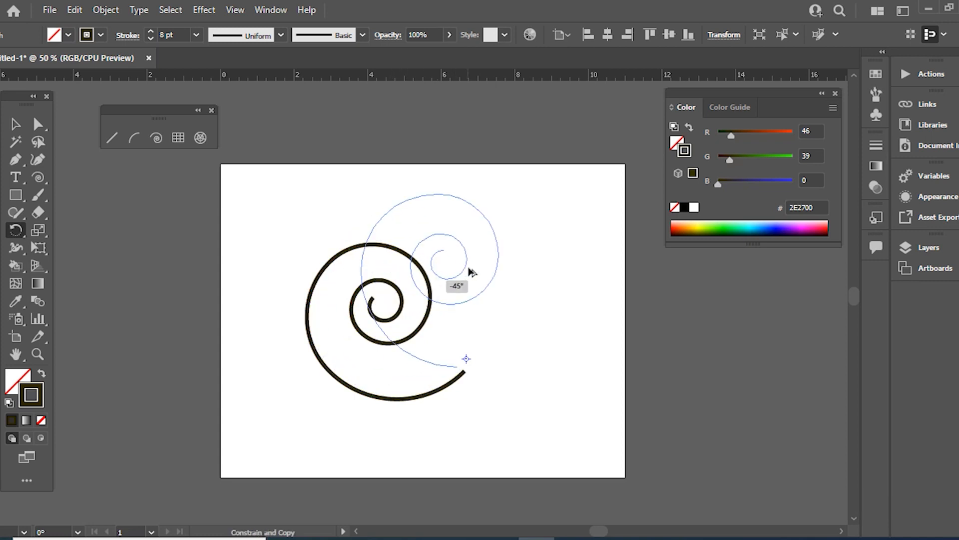
{"action": "left_click_drag", "start_coordinate": [473, 273], "coordinate": [472, 272]}
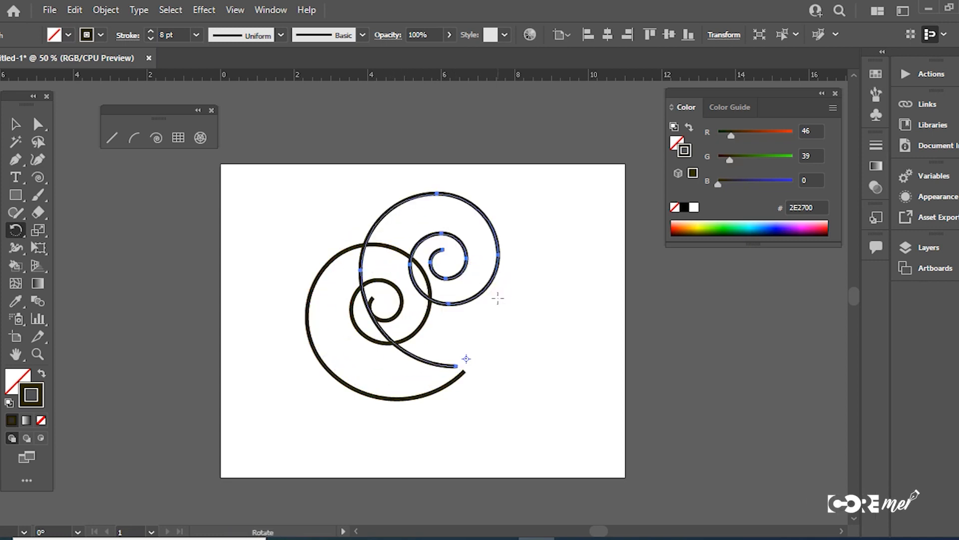
{"action": "key", "text": "ctrl+d"}
{"action": "key", "text": "ctrl+d"}
{"action": "key", "text": "ctrl+d"}
{"action": "key", "text": "ctrl+d"}
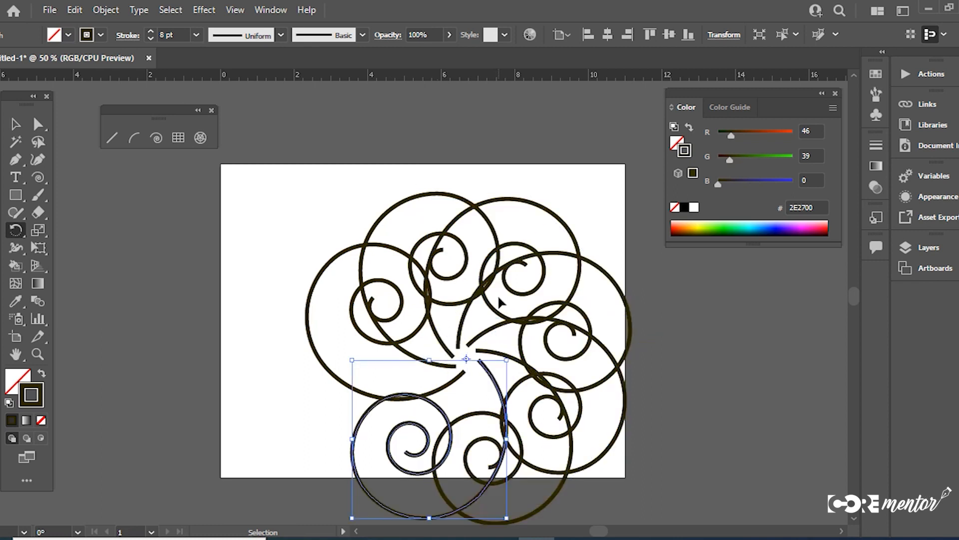
{"action": "key", "text": "ctrl+d"}
- Select all the spirals and scale the ring down to about 4.5 in wide
{"action": "key", "text": "v"}
{"action": "left_click_drag", "start_coordinate": [195, 305], "coordinate": [550, 445]}
{"action": "left_click_drag", "start_coordinate": [632, 522], "coordinate": [467, 360]}
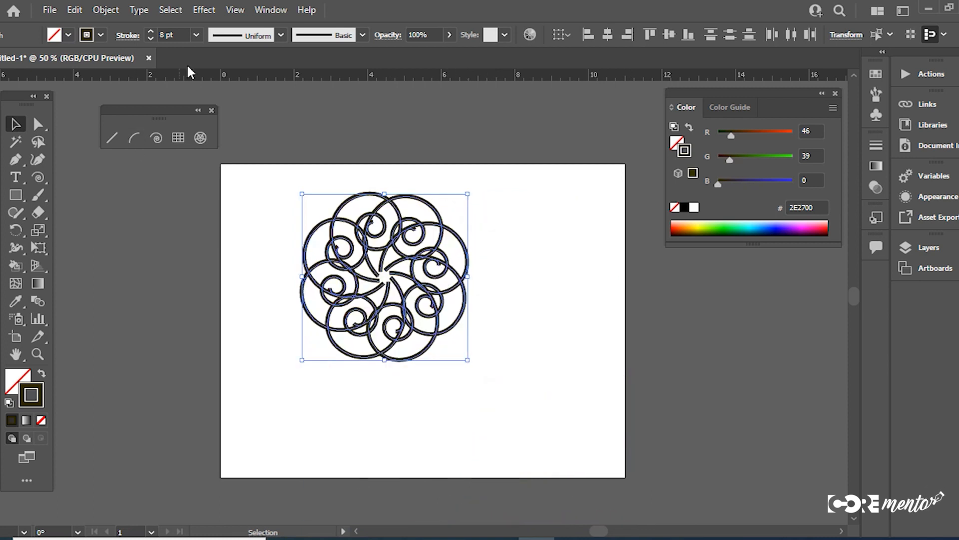
- Set the spiral ring's stroke to 2 pt and group all its spirals
{"action": "left_click", "coordinate": [196, 37]}
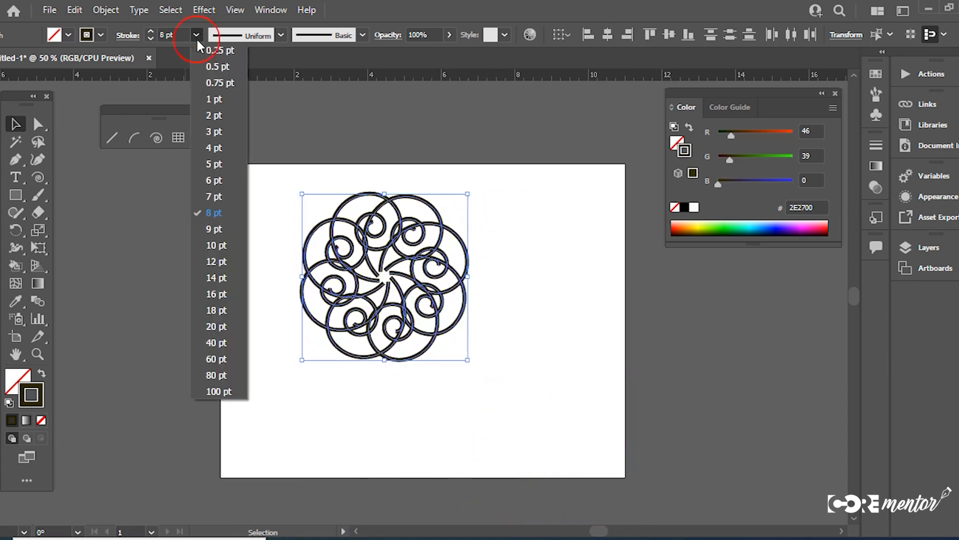
{"action": "left_click", "coordinate": [218, 115]}
{"action": "left_click_drag", "start_coordinate": [234, 195], "coordinate": [591, 473]}
{"action": "key", "text": "ctrl+g"}
{"action": "key", "text": "ctrl+equal"}
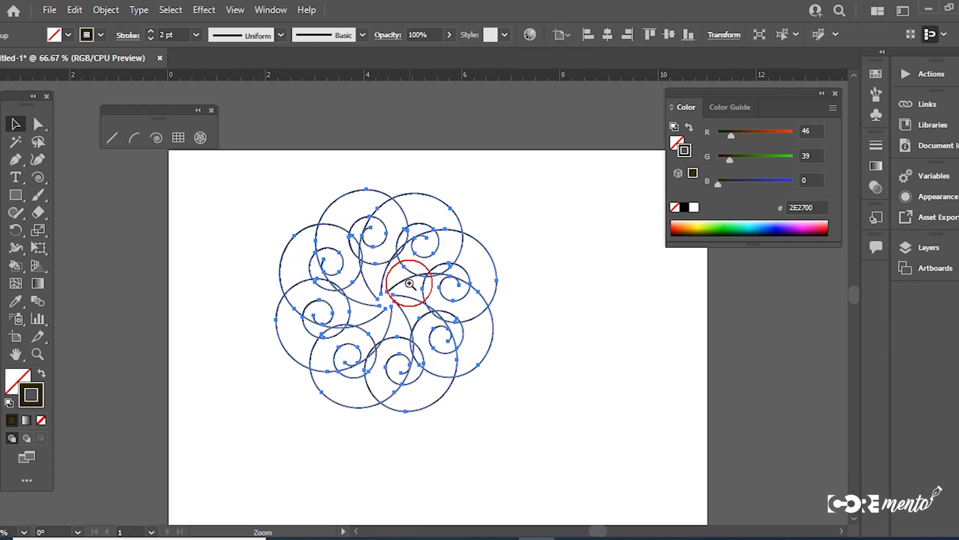
- Live-paint the outer crescents of the spiral ornament yellow EAFF5C
{"action": "left_click", "coordinate": [16, 265]}
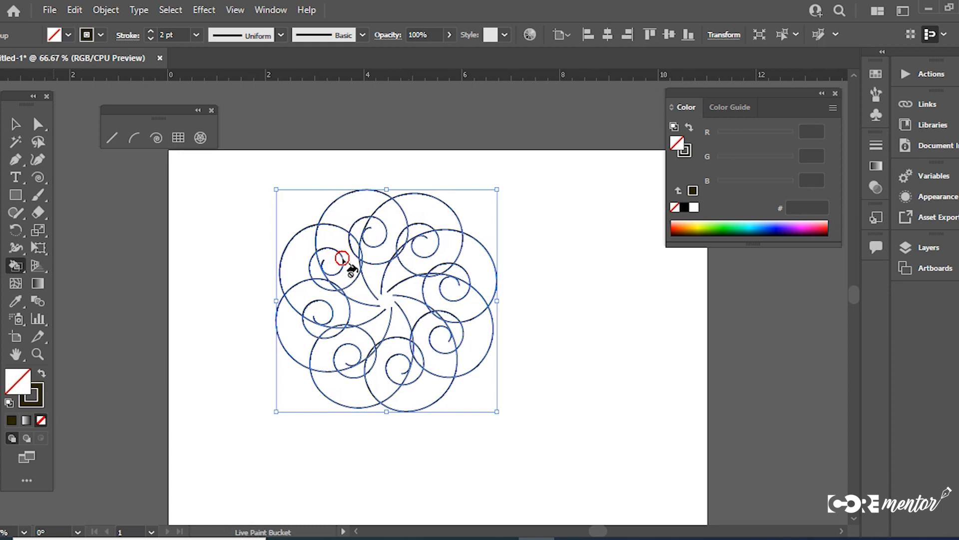
{"action": "left_click", "coordinate": [695, 225]}
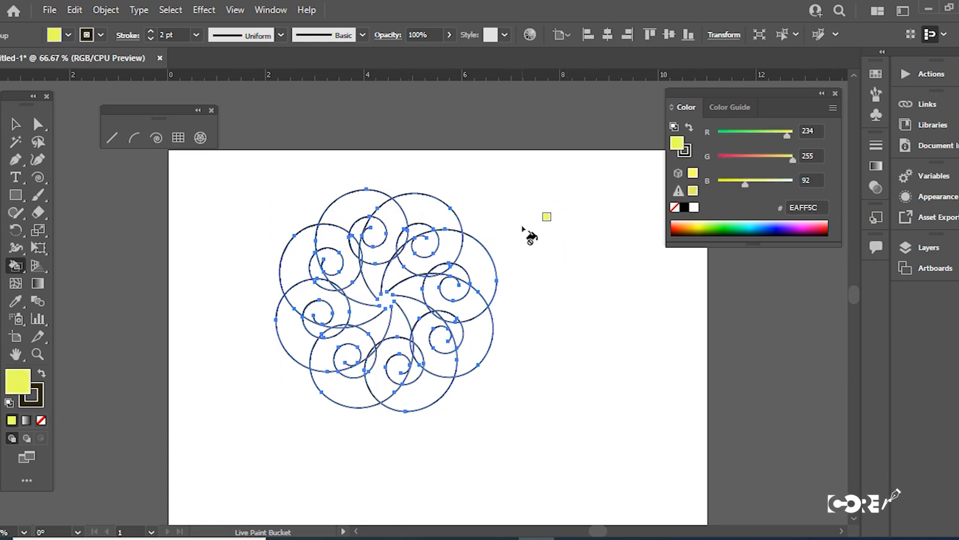
{"action": "left_click", "coordinate": [439, 208]}
{"action": "left_click", "coordinate": [356, 207]}
{"action": "left_click", "coordinate": [298, 255]}
{"action": "left_click", "coordinate": [294, 342]}
{"action": "left_click", "coordinate": [338, 390]}
{"action": "left_click", "coordinate": [474, 345]}
- Live-paint the overlapping petals around the spirals dark green 055C00
{"action": "left_click", "coordinate": [723, 231]}
{"action": "left_click", "coordinate": [447, 250]}
{"action": "left_click", "coordinate": [396, 225]}
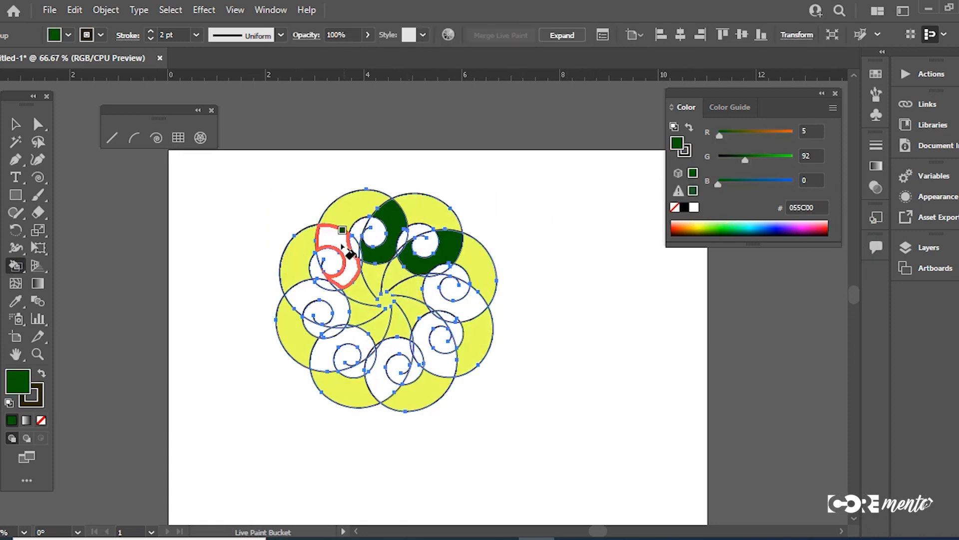
{"action": "left_click", "coordinate": [343, 241]}
{"action": "left_click", "coordinate": [457, 310], "text": "ctrl"}
{"action": "left_click", "coordinate": [398, 306]}
- Live-paint the innermost spiral centres red E70006
{"action": "left_click", "coordinate": [826, 229]}
{"action": "left_click", "coordinate": [344, 200]}
{"action": "left_click", "coordinate": [316, 223], "text": "ctrl"}
{"action": "left_click", "coordinate": [350, 247]}
{"action": "left_click", "coordinate": [533, 375]}
{"action": "left_click", "coordinate": [250, 314]}
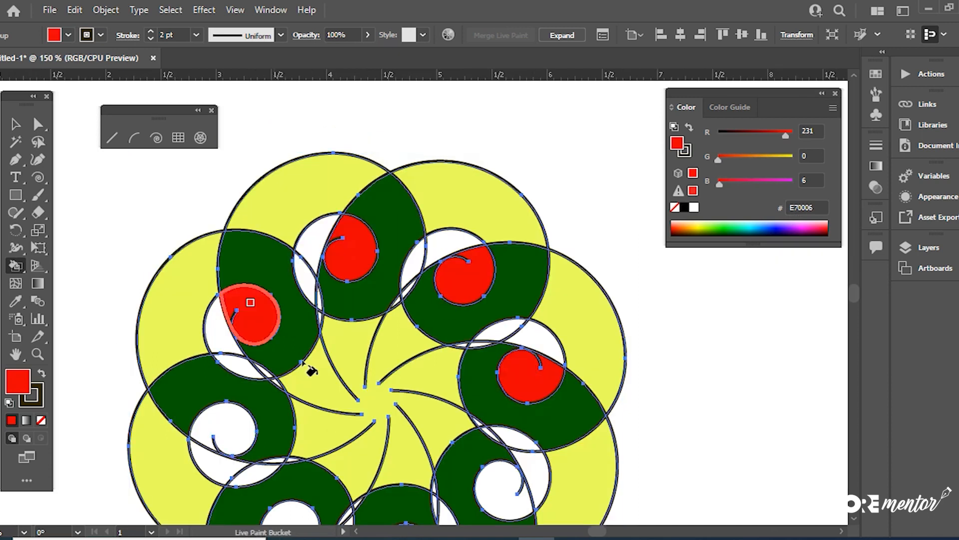
- Live-paint the remaining white areas beside the red spiral centres dark blue 004B5C all around the ornament
{"action": "left_click", "coordinate": [754, 231]}
{"action": "left_click", "coordinate": [572, 281]}
{"action": "left_click", "coordinate": [554, 240]}
{"action": "left_click", "coordinate": [524, 234]}
{"action": "left_click", "coordinate": [579, 145]}
{"action": "left_click", "coordinate": [532, 134]}
{"action": "left_click", "coordinate": [501, 148]}
{"action": "left_click", "coordinate": [471, 371]}
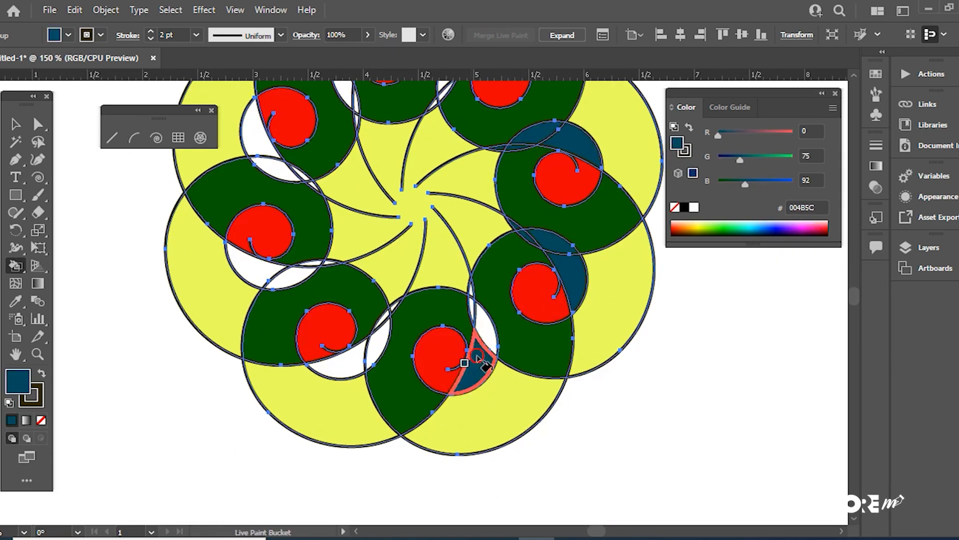
{"action": "left_click", "coordinate": [383, 316]}
{"action": "left_click", "coordinate": [295, 276]}
{"action": "left_click", "coordinate": [250, 270]}
{"action": "left_click_drag", "start_coordinate": [366, 368], "coordinate": [437, 446]}
{"action": "left_click", "coordinate": [328, 220]}
{"action": "left_click", "coordinate": [351, 247]}
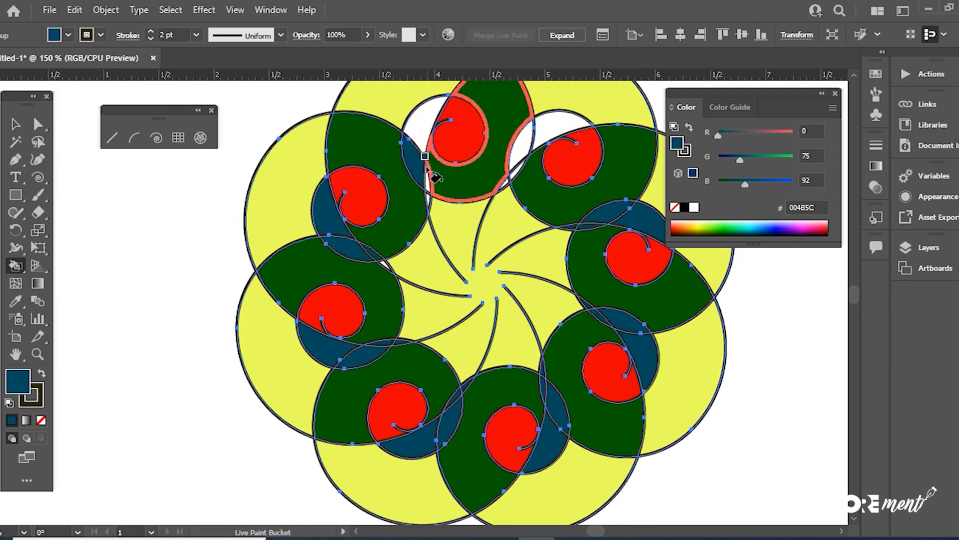
{"action": "left_click", "coordinate": [416, 155]}
{"action": "left_click", "coordinate": [552, 131]}
{"action": "left_click", "coordinate": [522, 145]}
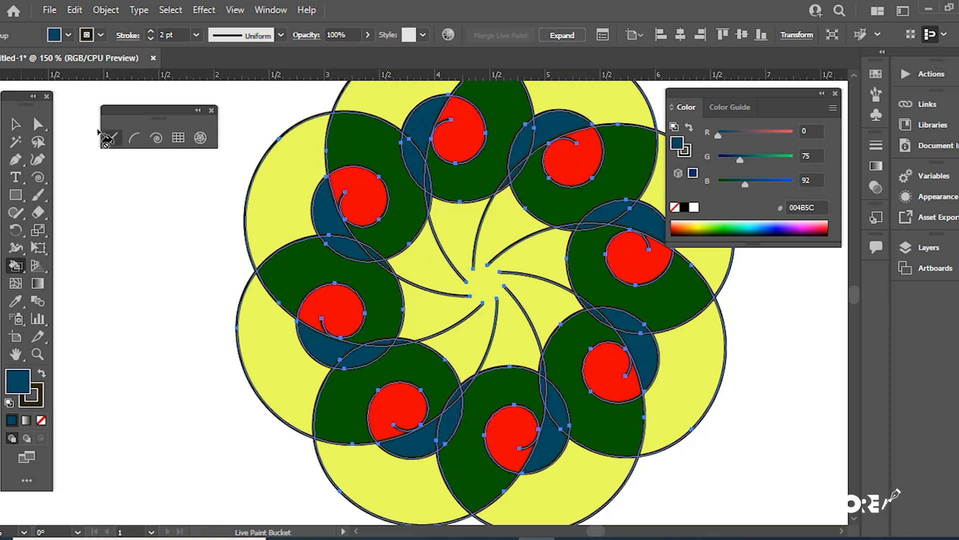
- Select the painted spiral ornament and remove its stroke
{"action": "left_click", "coordinate": [15, 124]}
{"action": "key", "text": "ctrl+minus"}
{"action": "left_click", "coordinate": [404, 368]}
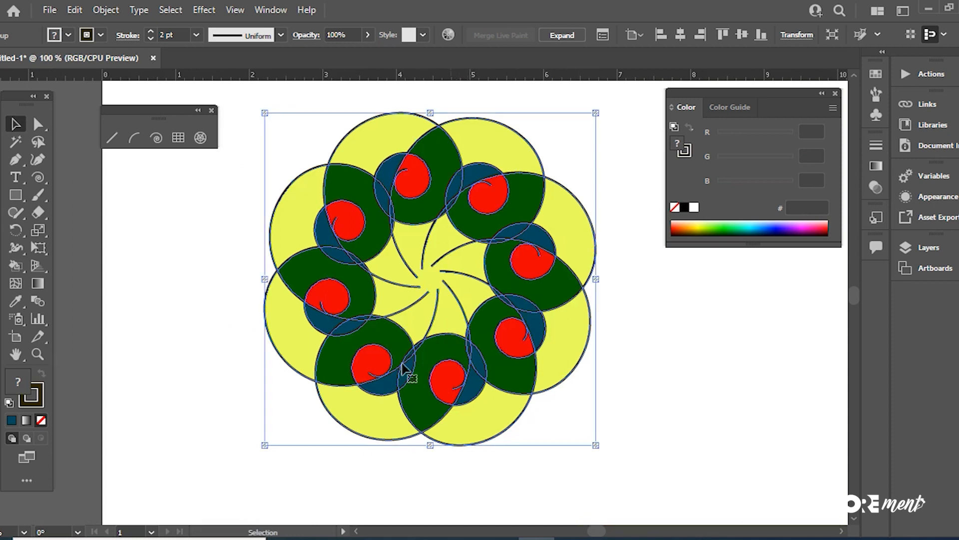
{"action": "left_click", "coordinate": [35, 407]}
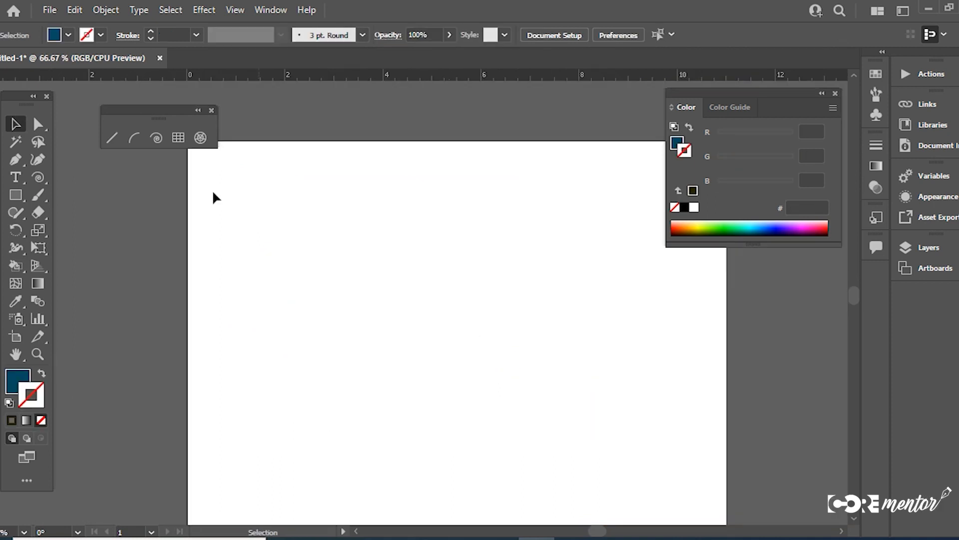
- Draw a six-by-six rectangular grid about 5.4 in square on the artboard and set its stroke to red FF0000
{"action": "left_click", "coordinate": [178, 139]}
{"action": "left_click_drag", "start_coordinate": [273, 192], "coordinate": [505, 398]}
{"action": "double_click", "coordinate": [29, 402]}
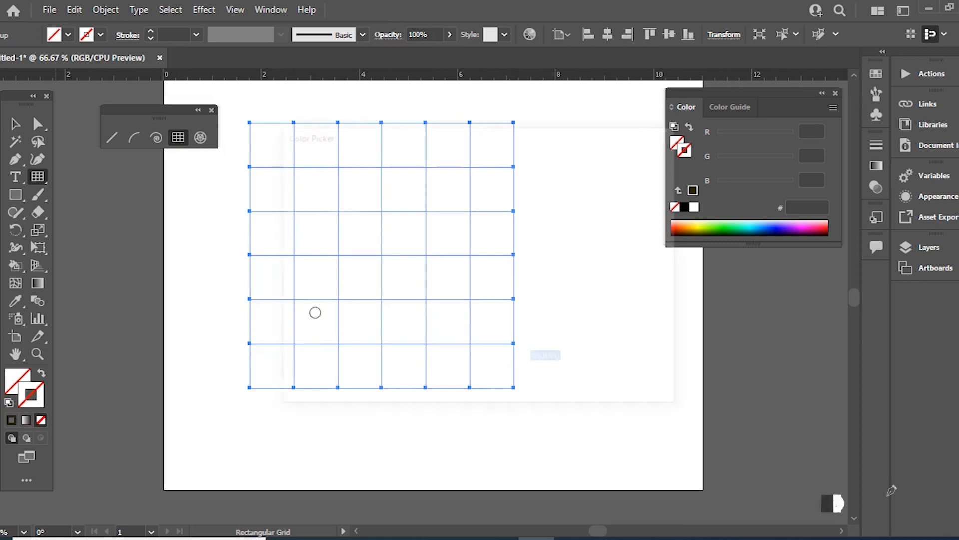
{"action": "type", "text": "ff0000"}
{"action": "left_click", "coordinate": [610, 181]}
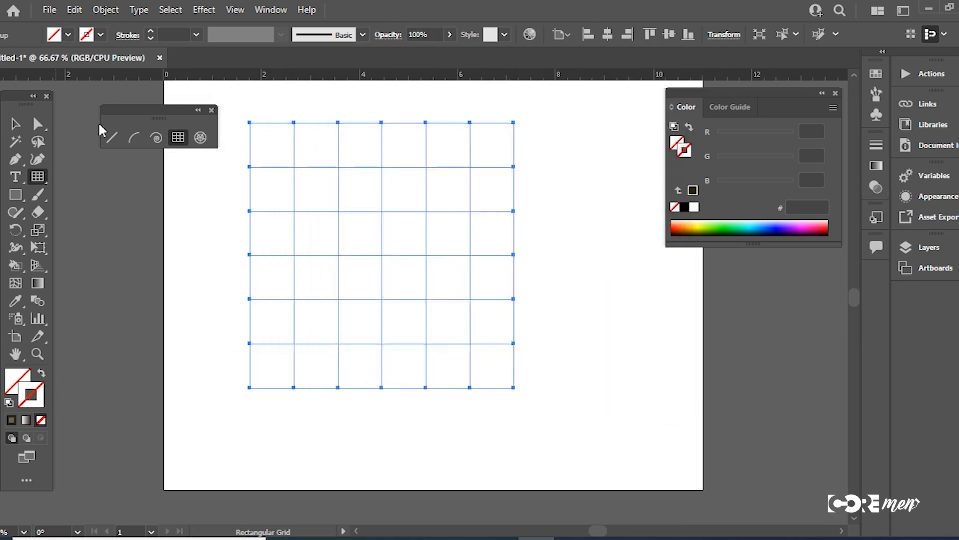
{"action": "key", "text": "v"}
{"action": "left_click", "coordinate": [521, 311]}
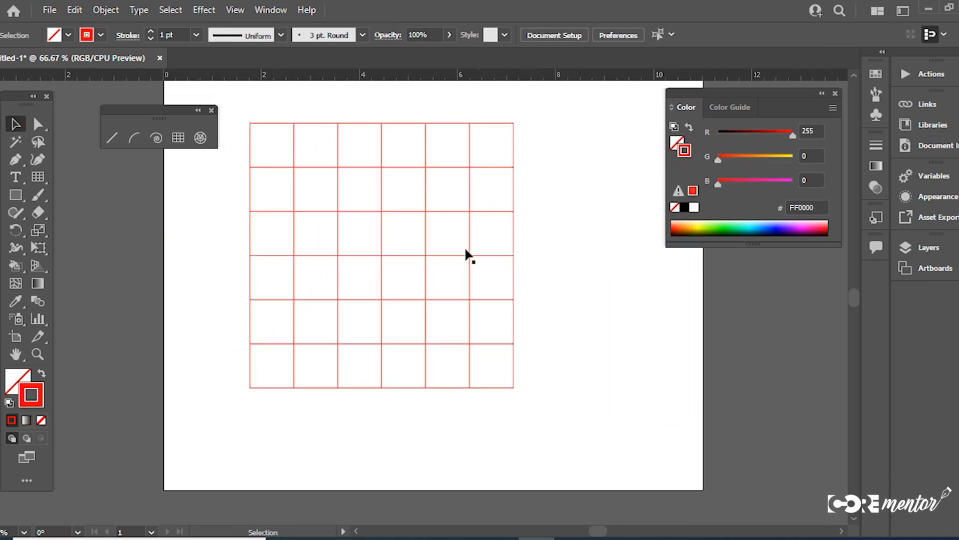
- Swap the grid's red stroke to the fill and live-paint the diagonal cells from upper left to lower right red FF0000
{"action": "left_click_drag", "start_coordinate": [17, 266], "coordinate": [80, 280]}
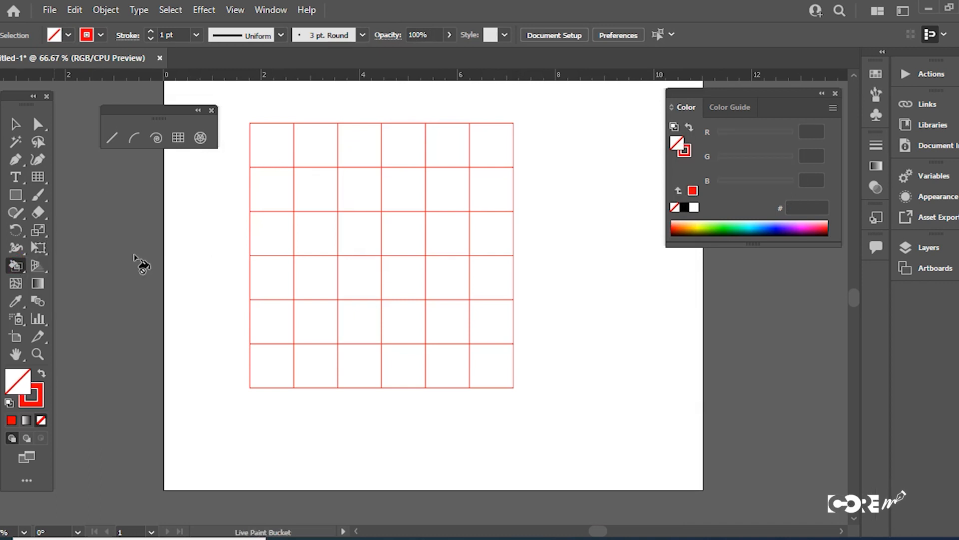
{"action": "left_click", "coordinate": [43, 376]}
{"action": "key", "text": "ctrl+a"}
{"action": "left_click", "coordinate": [276, 152]}
{"action": "left_click", "coordinate": [315, 193]}
{"action": "left_click", "coordinate": [359, 232]}
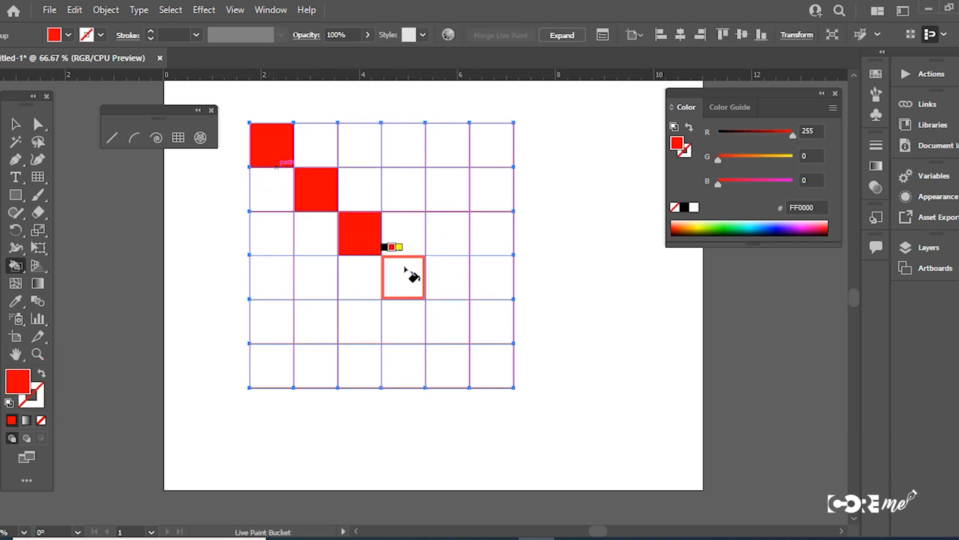
{"action": "left_click", "coordinate": [403, 277]}
{"action": "left_click", "coordinate": [451, 307]}
{"action": "left_click", "coordinate": [494, 365]}
- Live-paint the grid's other diagonal, from the lower-left to the upper-right cell, red FF0000
{"action": "left_click", "coordinate": [272, 368]}
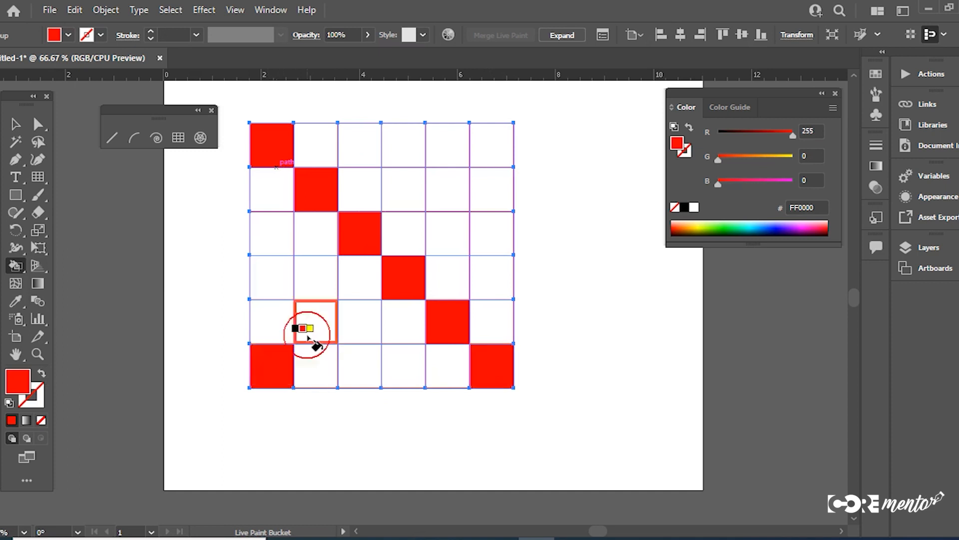
{"action": "left_click", "coordinate": [315, 322]}
{"action": "left_click", "coordinate": [359, 288]}
{"action": "key", "text": "ctrl+z"}
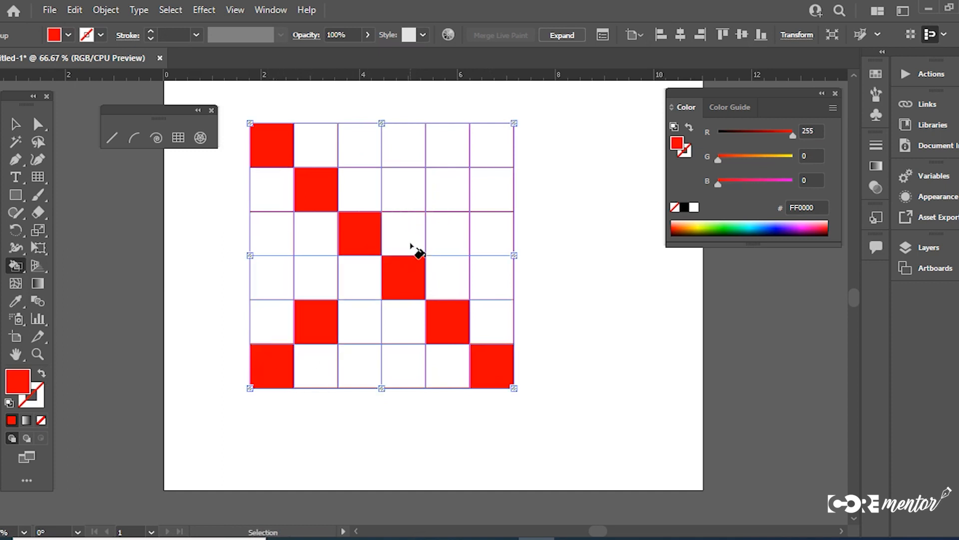
{"action": "left_click", "coordinate": [377, 272]}
{"action": "left_click", "coordinate": [395, 234]}
{"action": "left_click", "coordinate": [452, 195]}
{"action": "left_click", "coordinate": [481, 145]}
- Select the painted grid, scale it down to about 1.8 in square, and delete it
{"action": "left_click", "coordinate": [15, 123]}
{"action": "left_click", "coordinate": [306, 232]}
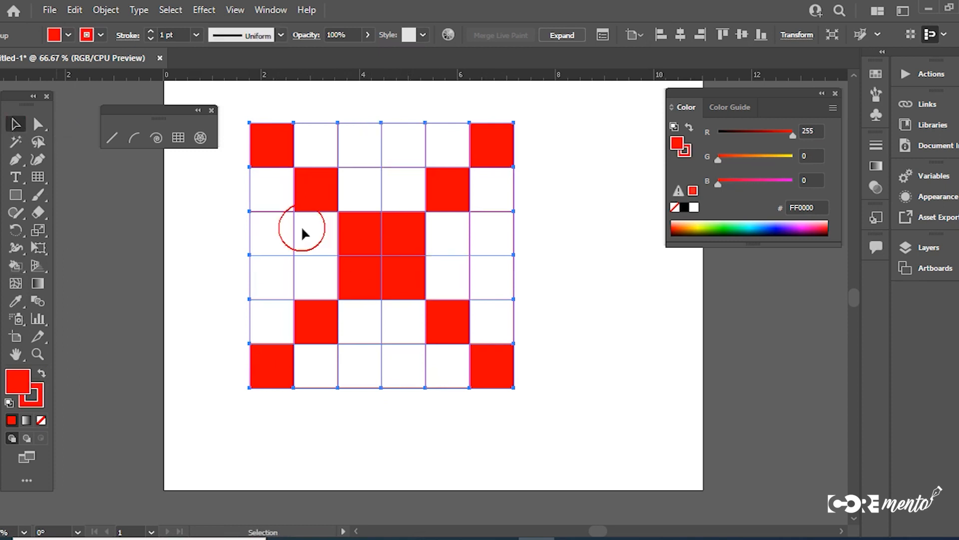
{"action": "left_click_drag", "start_coordinate": [602, 126], "coordinate": [252, 470]}
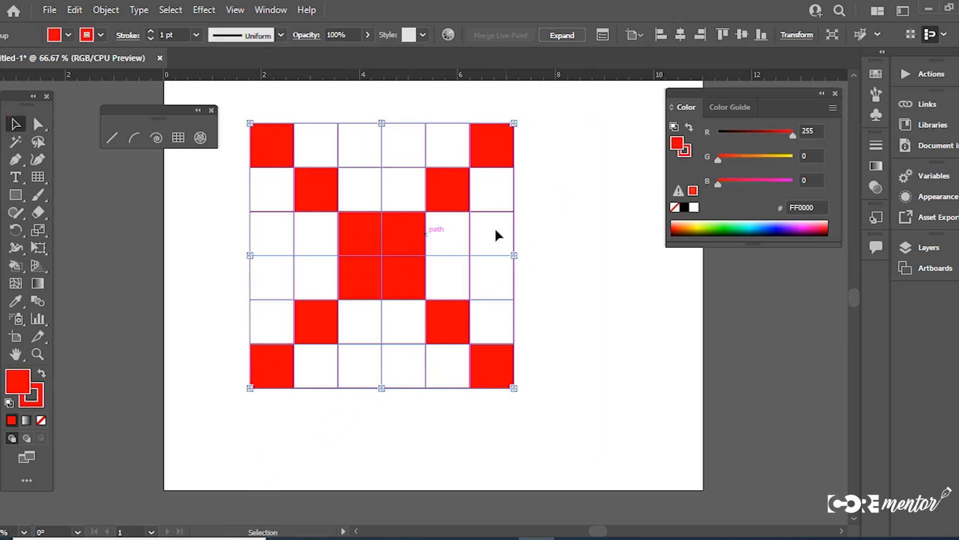
{"action": "left_click_drag", "start_coordinate": [514, 387], "coordinate": [342, 265]}
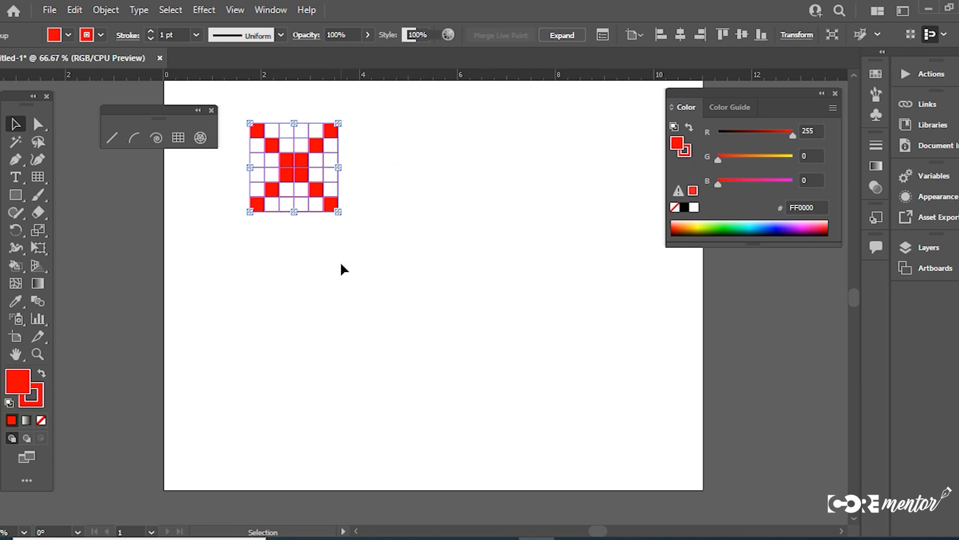
{"action": "key", "text": "Delete"}
- Create a rectangular grid 5 in wide with 8 horizontal and 8 vertical dividers through the Rectangular Grid tool options
{"action": "left_click", "coordinate": [178, 138]}
{"action": "left_click", "coordinate": [475, 178]}
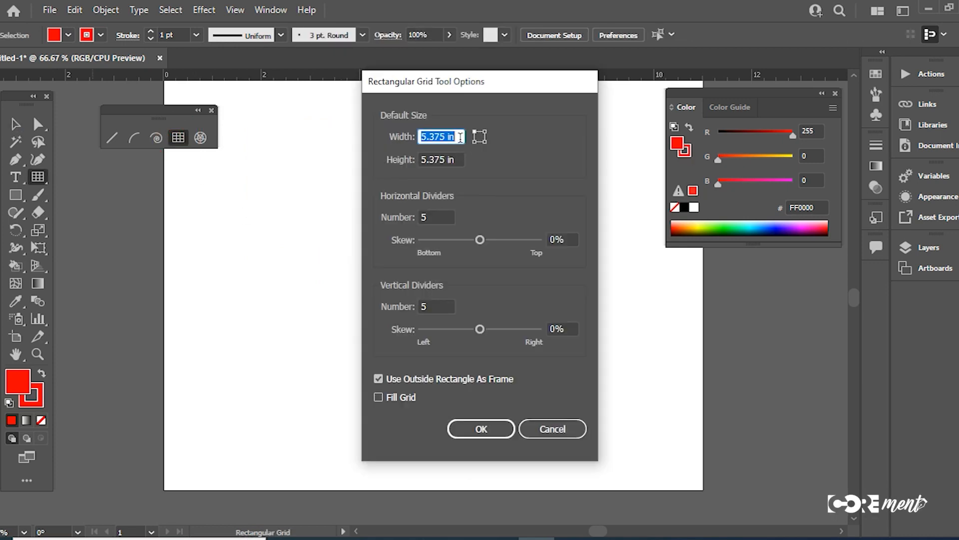
{"action": "type", "text": "5"}
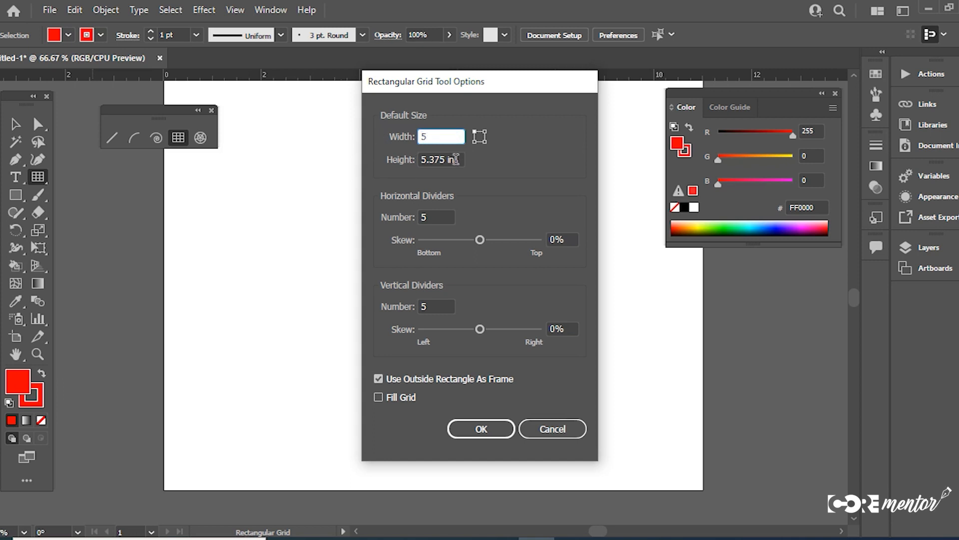
{"action": "left_click", "coordinate": [398, 160]}
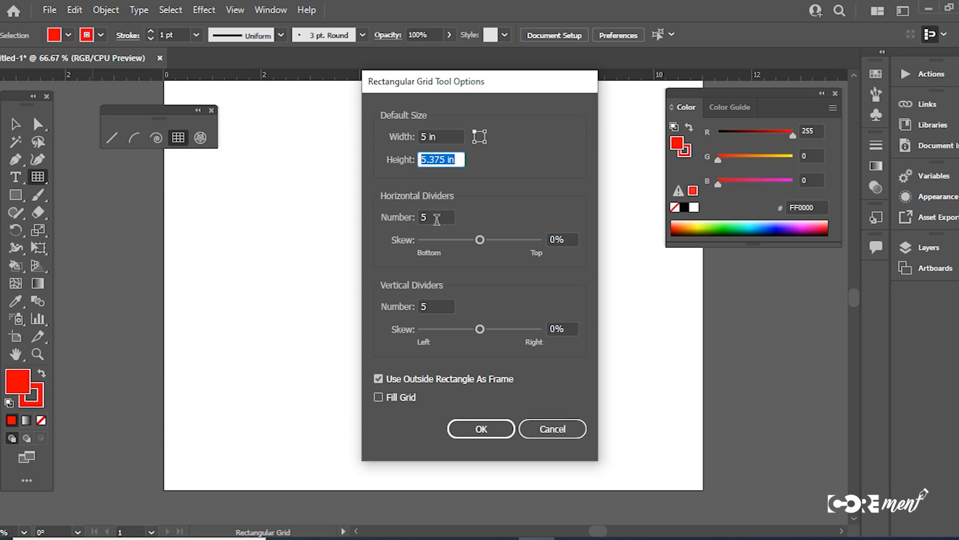
{"action": "left_click", "coordinate": [383, 218]}
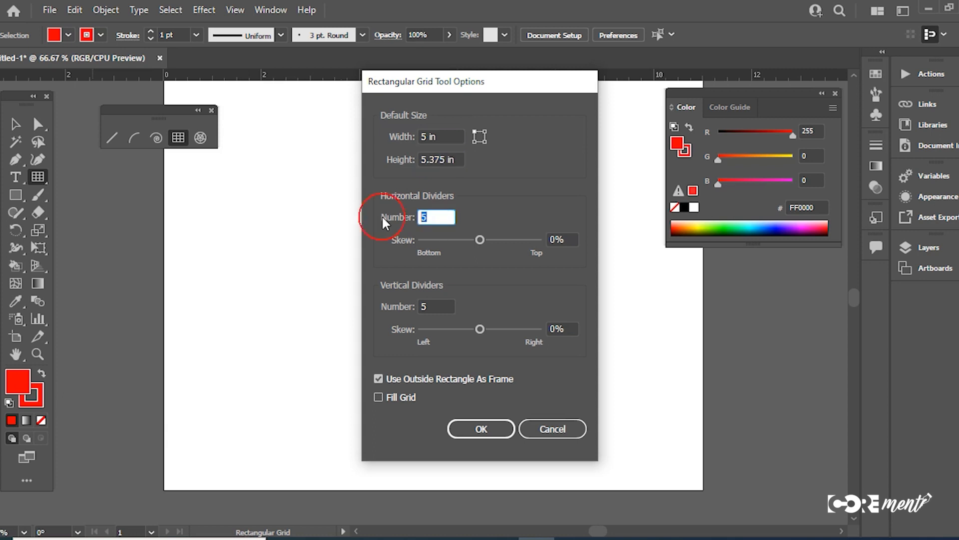
{"action": "left_click", "coordinate": [431, 307]}
{"action": "left_click", "coordinate": [480, 429]}
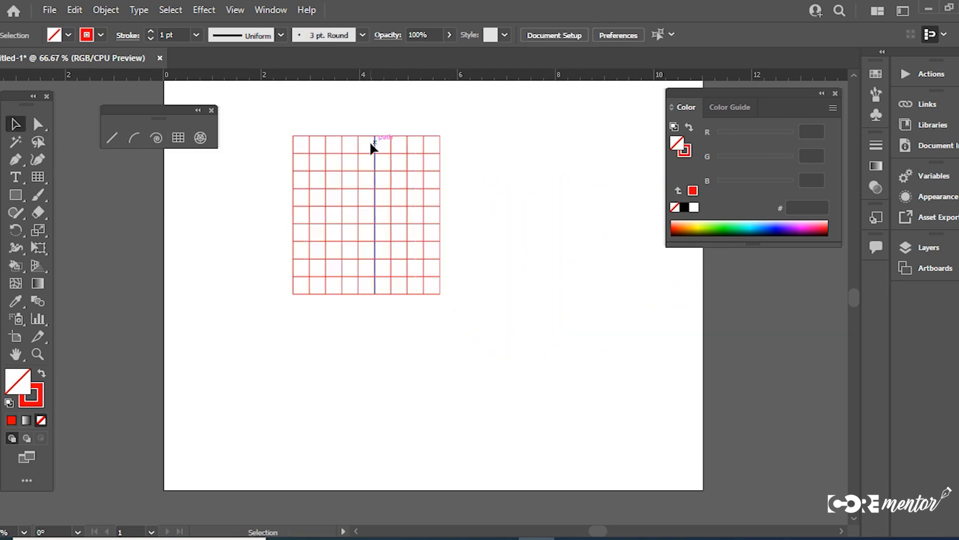
- Set the width and height of another rectangular grid to 6 in in the tool options
{"action": "left_click", "coordinate": [179, 137]}
{"action": "left_click_drag", "start_coordinate": [686, 342], "coordinate": [629, 344]}
{"action": "left_click", "coordinate": [550, 317]}
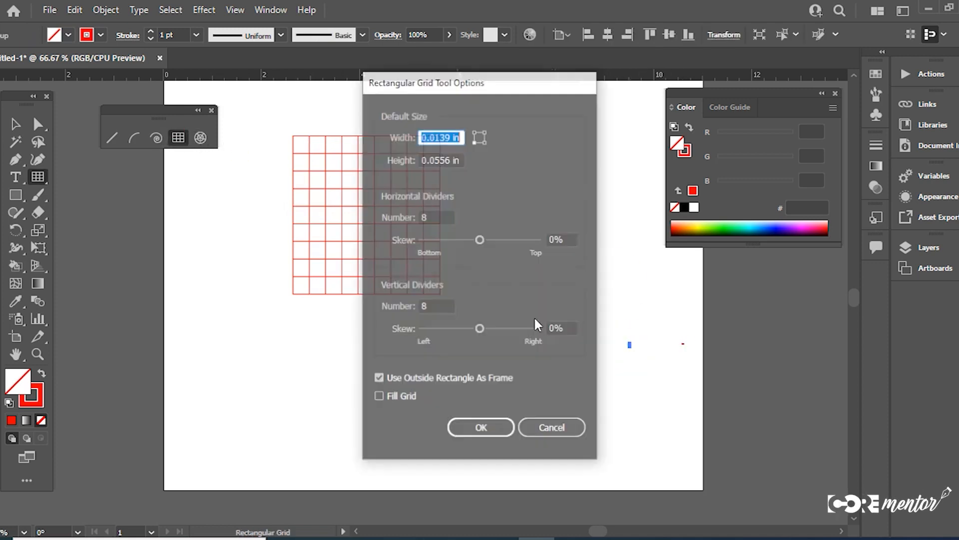
{"action": "type", "text": "6"}
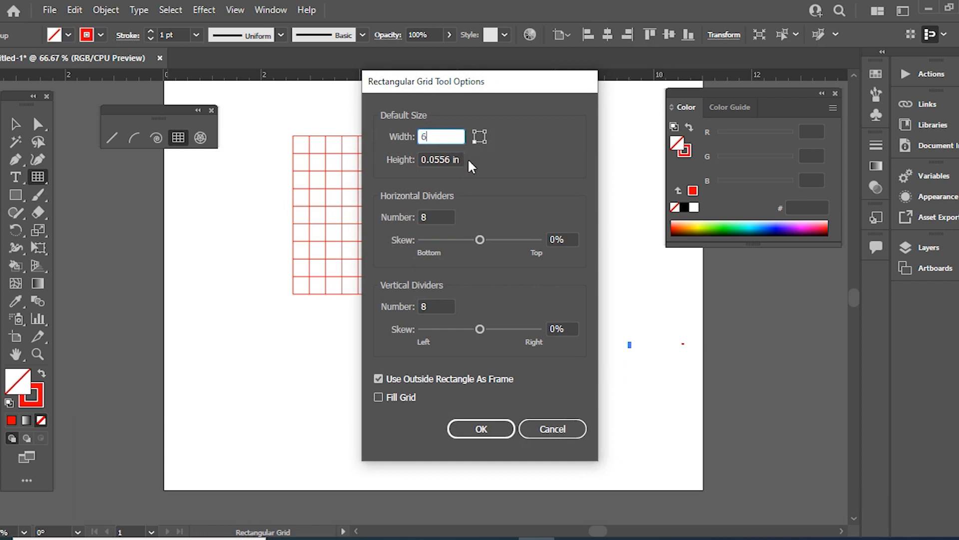
{"action": "key", "text": "Tab"}
{"action": "type", "text": "6"}
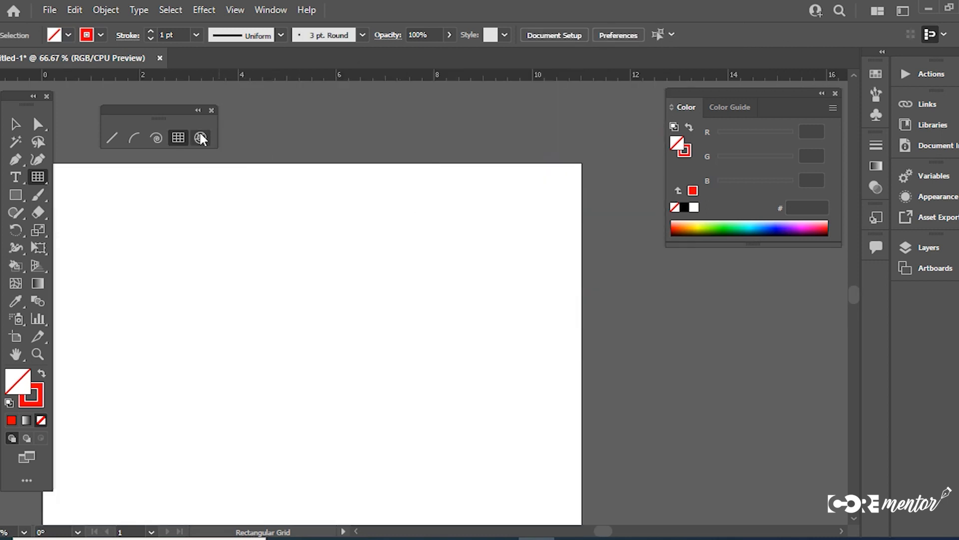
- Draw a polar grid about 4.7 in across with six rings and five sectors, and move it to the artboard's upper-right corner
{"action": "left_click", "coordinate": [202, 138]}
{"action": "left_click_drag", "start_coordinate": [220, 274], "coordinate": [452, 430]}
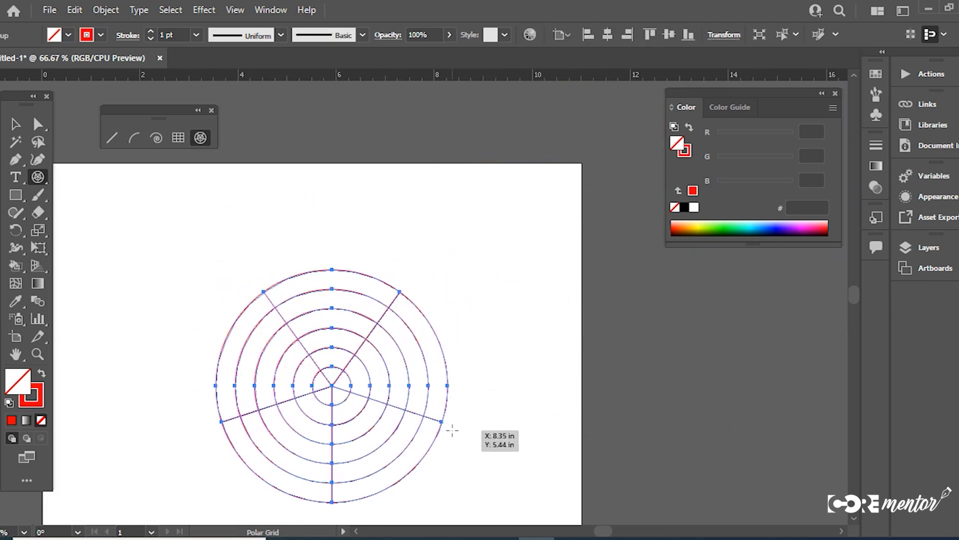
{"action": "key", "text": "space"}
{"action": "left_click_drag", "start_coordinate": [394, 406], "coordinate": [441, 314]}
{"action": "left_click", "coordinate": [9, 126]}
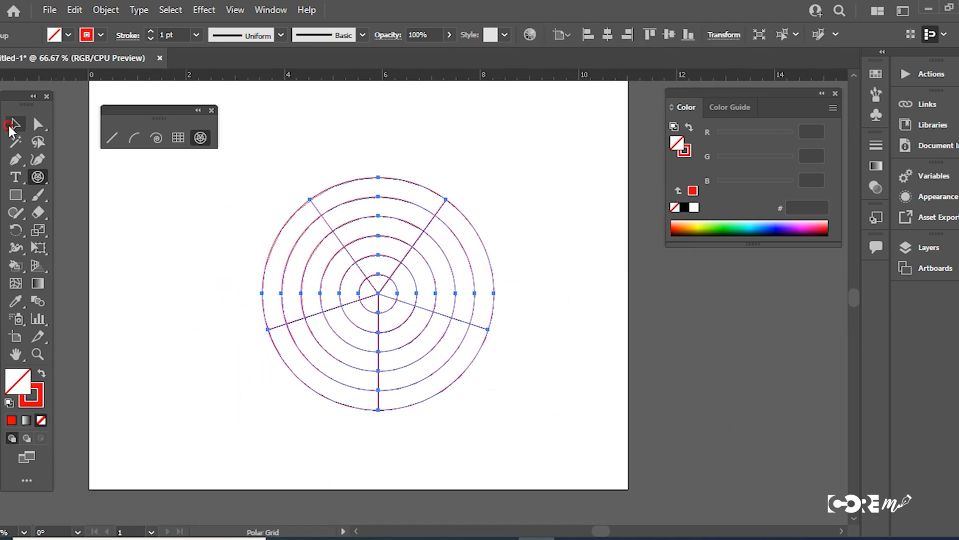
{"action": "left_click", "coordinate": [260, 258]}
{"action": "left_click_drag", "start_coordinate": [424, 292], "coordinate": [530, 175]}
- Create a 4 by 4 in polar grid with 5 concentric and 8 radial dividers at the artboard's lower left
{"action": "left_click", "coordinate": [200, 138]}
{"action": "left_click_drag", "start_coordinate": [116, 257], "coordinate": [117, 258]}
{"action": "key", "text": "ctrl+z"}
{"action": "left_click", "coordinate": [111, 277]}
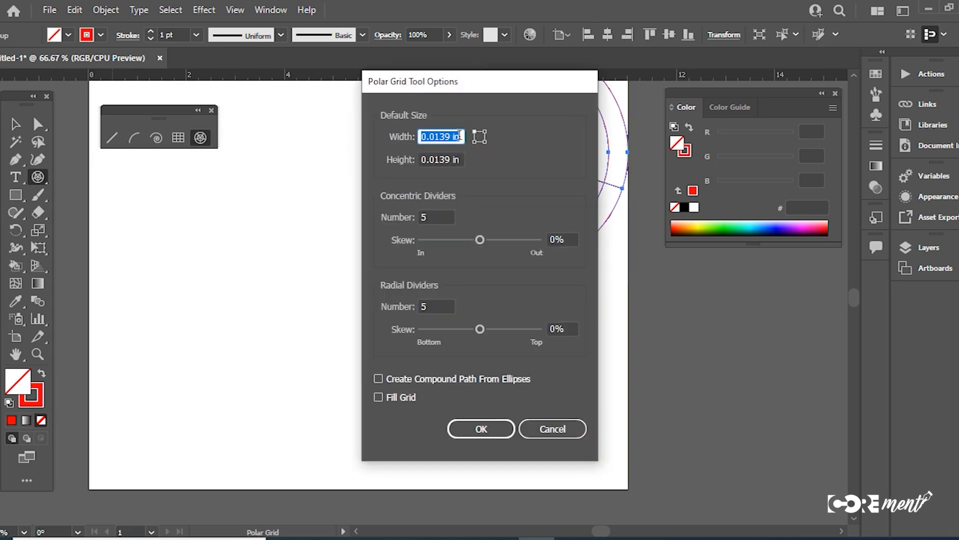
{"action": "type", "text": "4"}
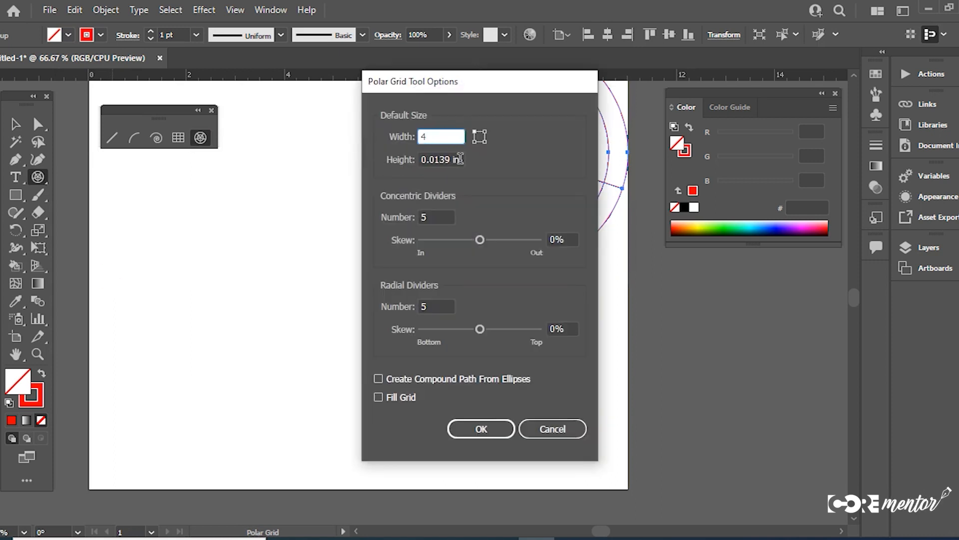
{"action": "key", "text": "Tab"}
{"action": "type", "text": "4"}
{"action": "left_click_drag", "start_coordinate": [466, 93], "coordinate": [708, 153]}
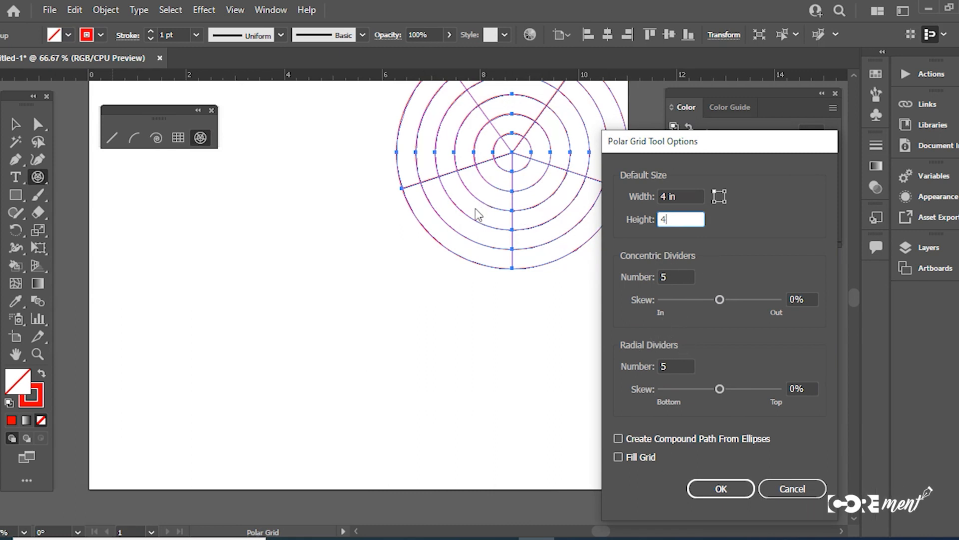
{"action": "left_click", "coordinate": [667, 366]}
{"action": "type", "text": "8"}
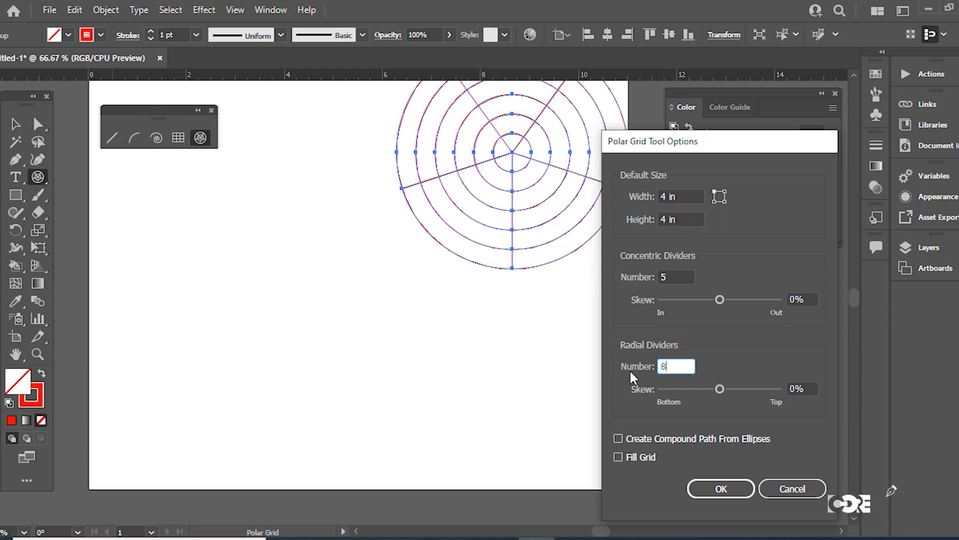
{"action": "left_click", "coordinate": [720, 486]}
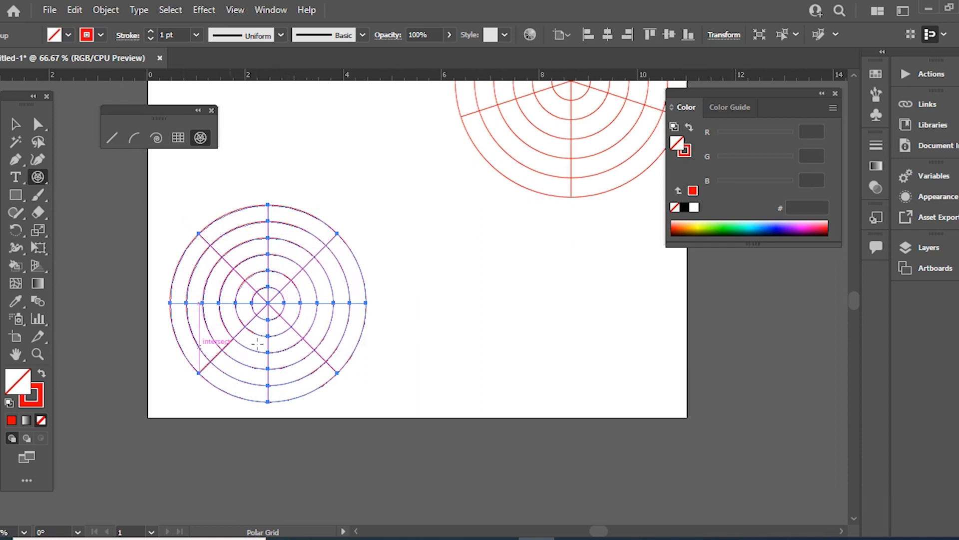
- Turn the 4 in polar grid into a Live Paint group and paint the sector just left of its lower vertical radius red FF0000
{"action": "left_click_drag", "start_coordinate": [261, 331], "coordinate": [235, 396]}
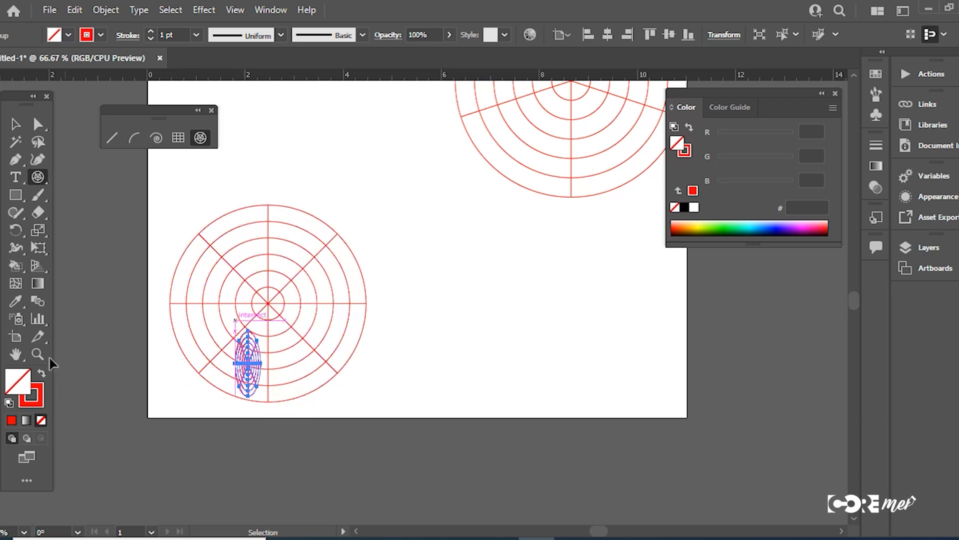
{"action": "key", "text": "ctrl+z"}
{"action": "left_click", "coordinate": [15, 265]}
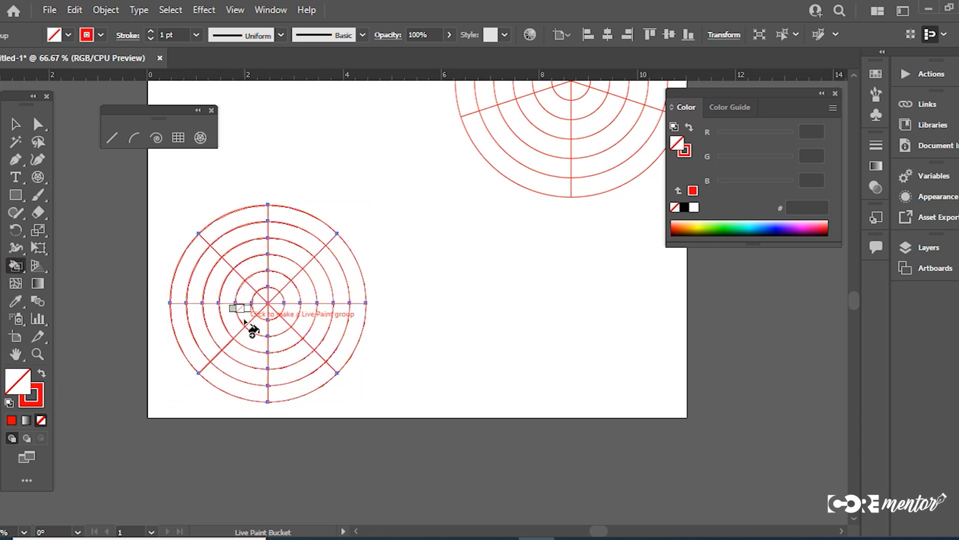
{"action": "left_click", "coordinate": [241, 371]}
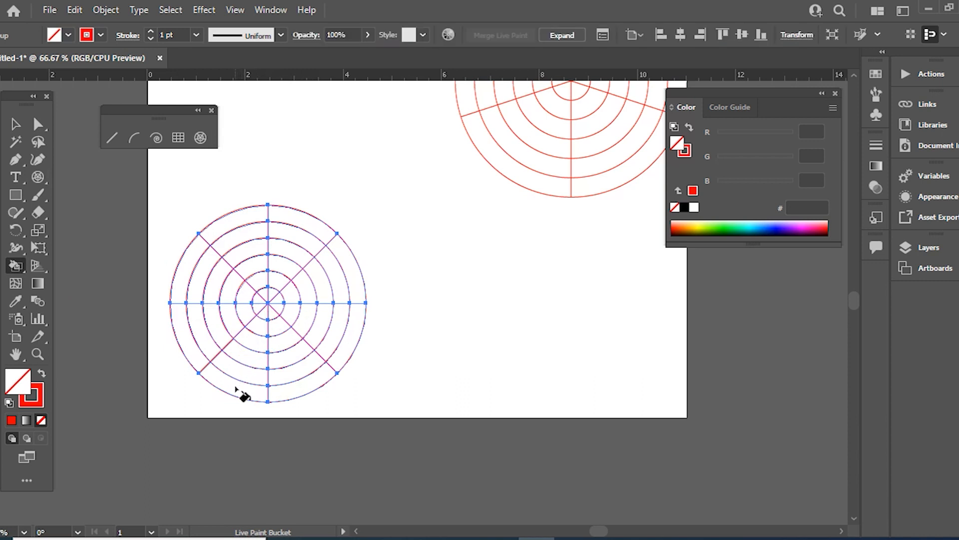
{"action": "left_click", "coordinate": [41, 373]}
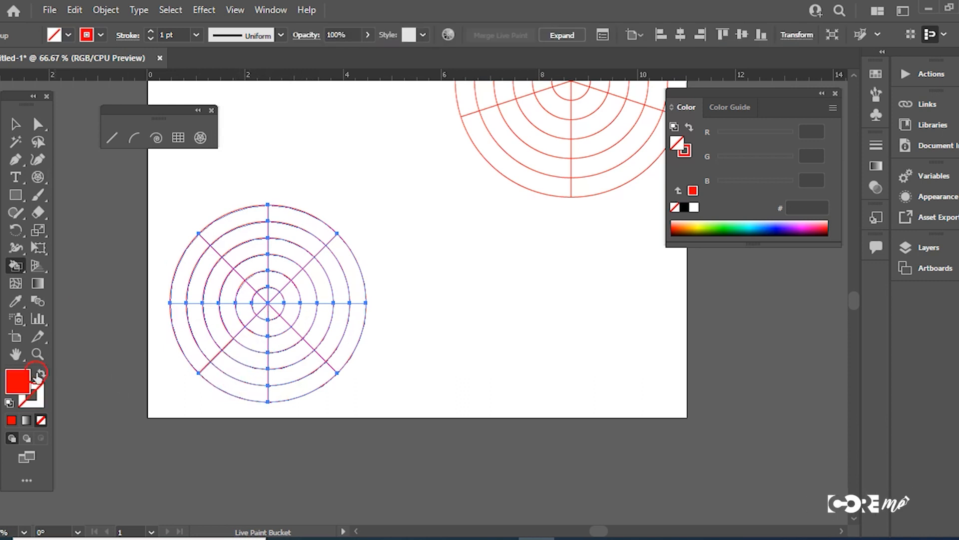
{"action": "left_click", "coordinate": [253, 377]}
{"action": "left_click", "coordinate": [259, 355]}
{"action": "left_click", "coordinate": [254, 347]}
{"action": "left_click", "coordinate": [257, 327]}
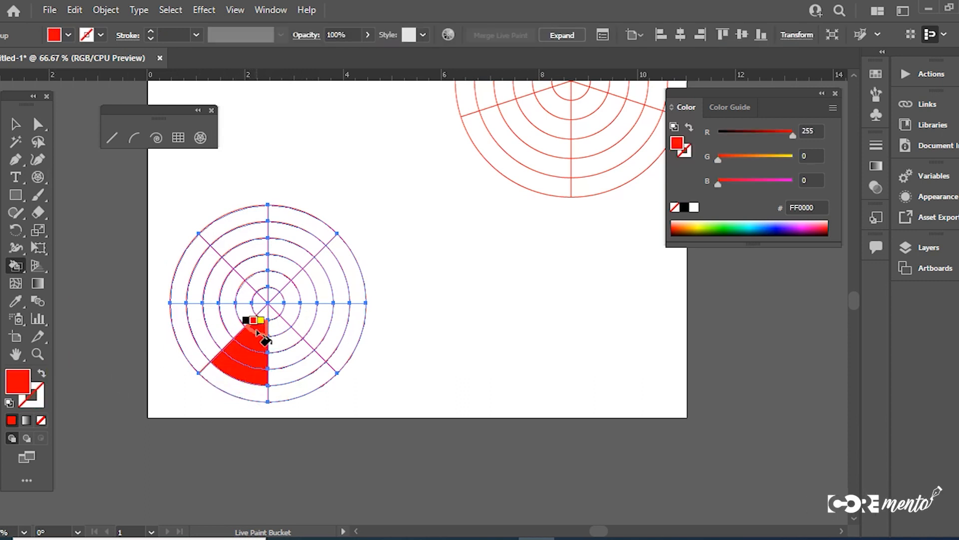
{"action": "left_click", "coordinate": [243, 391]}
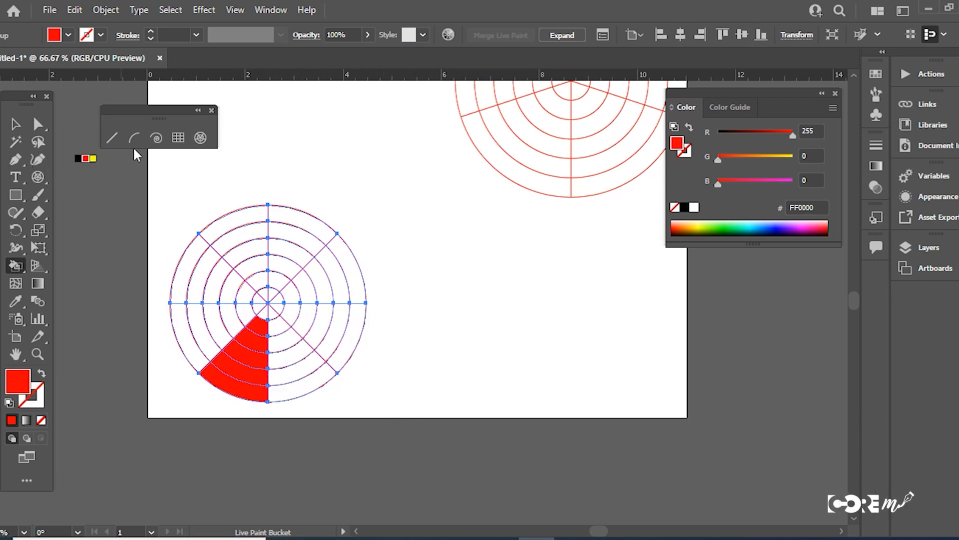
- Select all the artwork and delete both polar grids
{"action": "left_click", "coordinate": [201, 138]}
{"action": "key", "text": "ctrl+a"}
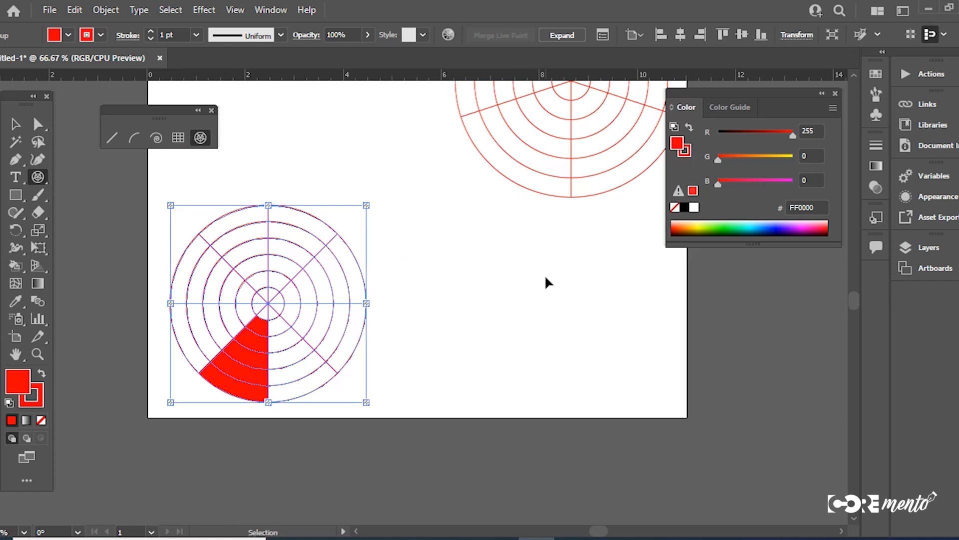
{"action": "key", "text": "Delete"}
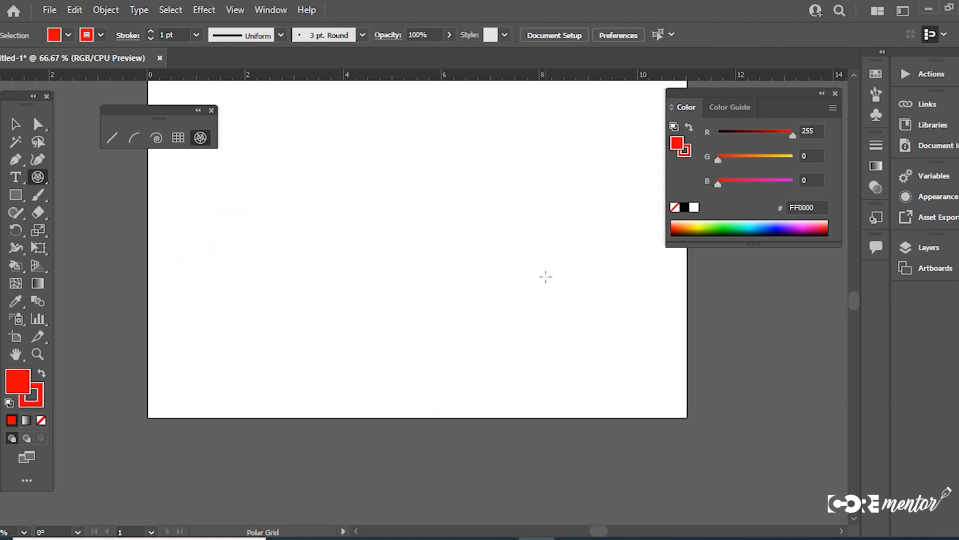
- Draw a trial rectangular grid and delete it, and draw another about 3.6 by 3.4 in on the artboard
{"action": "left_click", "coordinate": [175, 138]}
{"action": "left_click_drag", "start_coordinate": [318, 146], "coordinate": [465, 285]}
{"action": "key", "text": "Delete"}
{"action": "left_click_drag", "start_coordinate": [324, 143], "coordinate": [501, 311]}
- Look at the Rectangular Grid tool options without changing them, and delete the drawn grid
{"action": "left_click", "coordinate": [178, 138]}
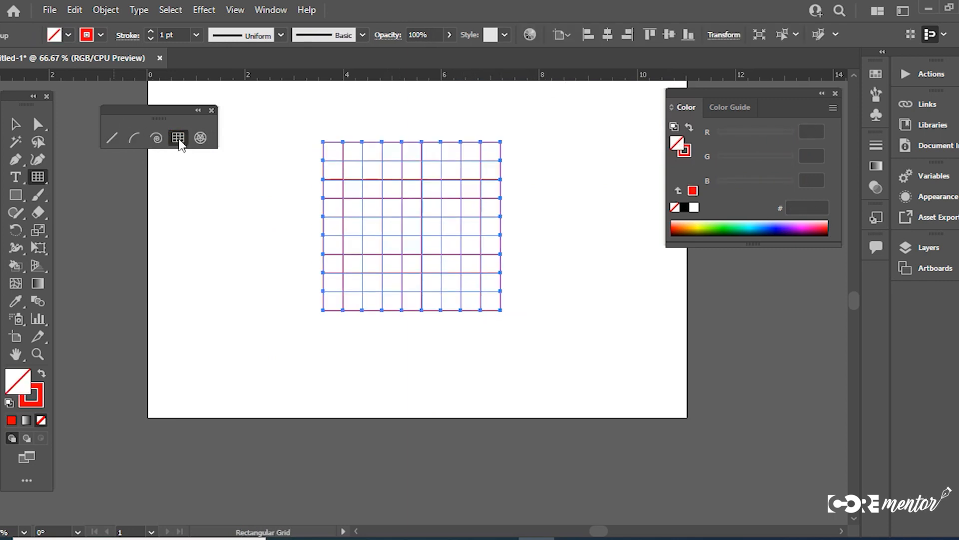
{"action": "left_click", "coordinate": [179, 138]}
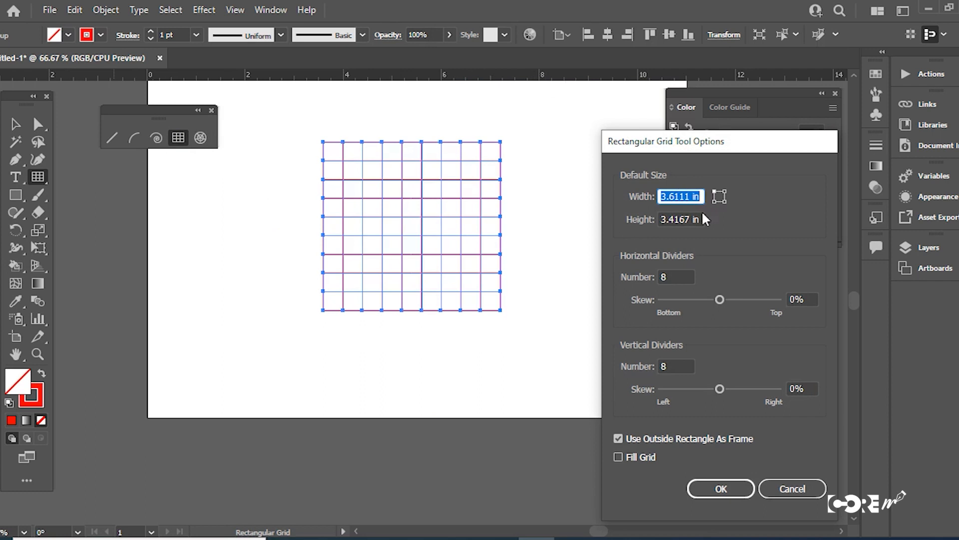
{"action": "left_click", "coordinate": [793, 487]}
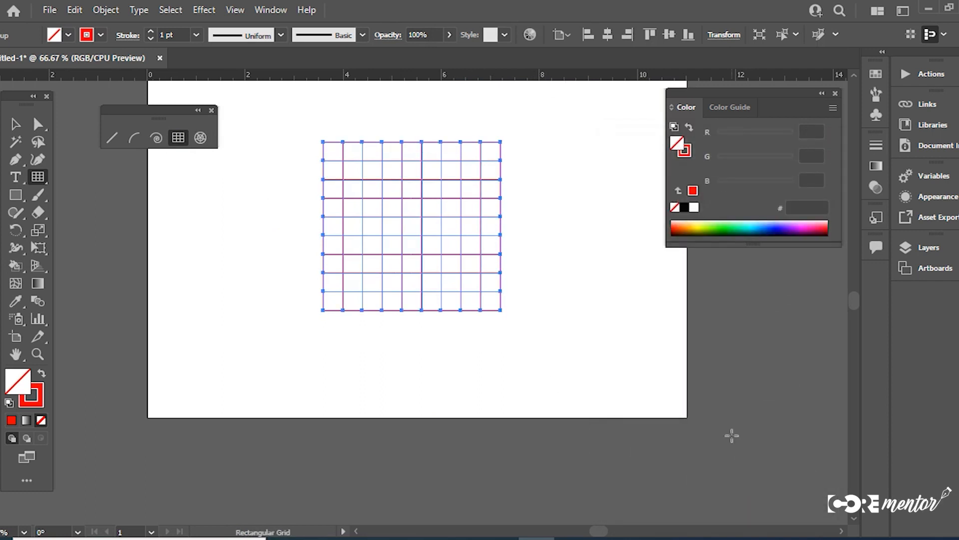
{"action": "key", "text": "Delete"}
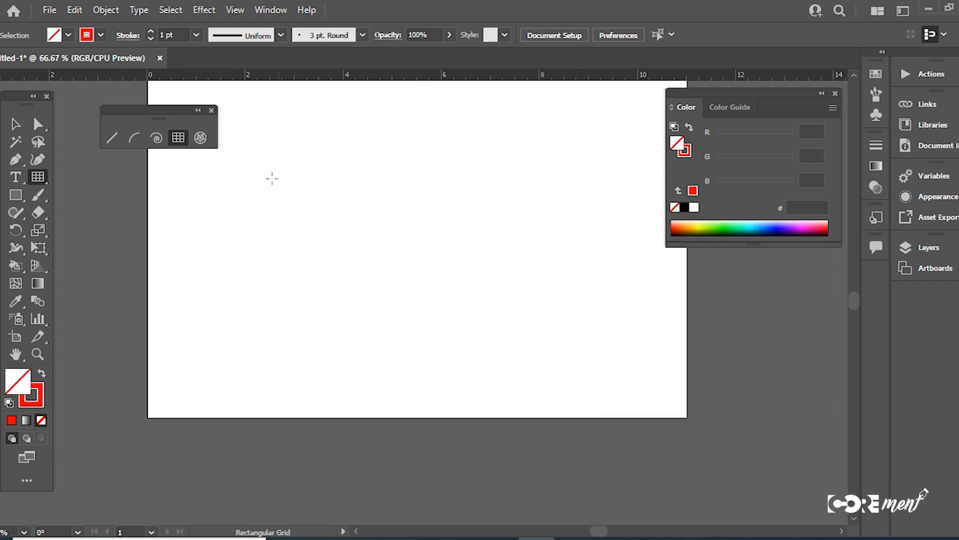
- Draw a rectangular grid about 4.7 by 4.5 in, adding and removing rows while drawing it
{"action": "left_click_drag", "start_coordinate": [282, 130], "coordinate": [511, 352]}
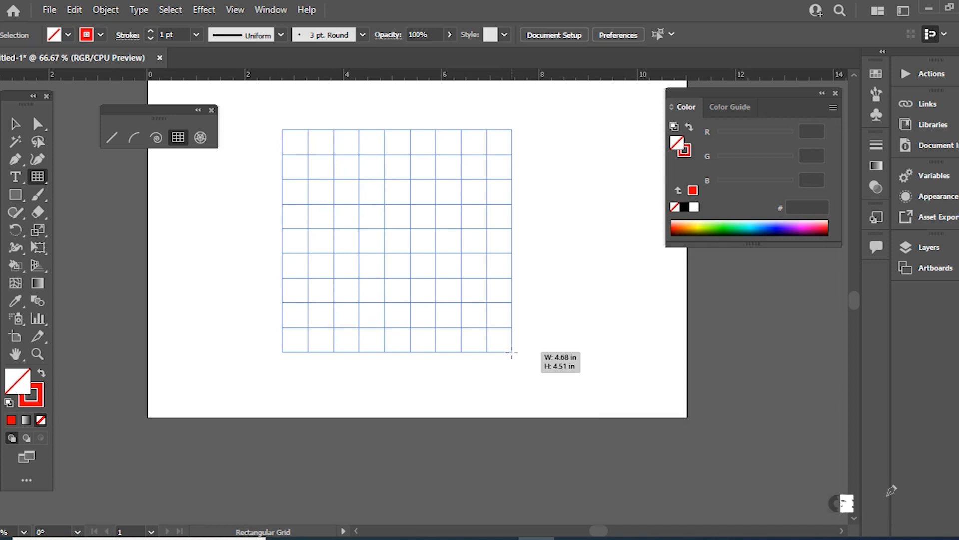
{"action": "key", "text": "Down"}
{"action": "key", "text": "Down"}
{"action": "key", "text": "Down"}
{"action": "key", "text": "Down"}
{"action": "key", "text": "Down"}
{"action": "key", "text": "Down"}
{"action": "key", "text": "Down"}
{"action": "left_click_drag", "start_coordinate": [512, 352], "coordinate": [511, 352]}
{"action": "key", "text": "Down"}
{"action": "key", "text": "Up"}
{"action": "key", "text": "Up"}
{"action": "key", "text": "Up"}
{"action": "key", "text": "Up"}
{"action": "key", "text": "Up"}
{"action": "key", "text": "Up"}
{"action": "key", "text": "Up"}
{"action": "key", "text": "Up"}
{"action": "key", "text": "Up"}
{"action": "key", "text": "Up"}
{"action": "key", "text": "Down"}
{"action": "key", "text": "Down"}
{"action": "key", "text": "Down"}
{"action": "key", "text": "Down"}
{"action": "key", "text": "Down"}
{"action": "key", "text": "Down"}
{"action": "key", "text": "Down"}
{"action": "key", "text": "Down"}
{"action": "key", "text": "Down"}
{"action": "key", "text": "Down"}
{"action": "key", "text": "Up"}
{"action": "key", "text": "Up"}
{"action": "key", "text": "Up"}
{"action": "key", "text": "Up"}
{"action": "key", "text": "Up"}
- Add and remove columns while still drawing the rectangular grid, and reduce its rows
{"action": "key", "text": "Right"}
{"action": "key", "text": "Right"}
{"action": "key", "text": "Right"}
{"action": "key", "text": "Right"}
{"action": "key", "text": "Right"}
{"action": "key", "text": "Right"}
{"action": "key", "text": "Right"}
{"action": "key", "text": "Right"}
{"action": "key", "text": "Right"}
{"action": "key", "text": "Right"}
{"action": "key", "text": "Right"}
{"action": "key", "text": "Right"}
{"action": "key", "text": "Right"}
{"action": "key", "text": "Left"}
{"action": "key", "text": "Left"}
{"action": "key", "text": "Left"}
{"action": "key", "text": "Left"}
{"action": "key", "text": "Left"}
{"action": "key", "text": "Left"}
{"action": "key", "text": "Left"}
{"action": "key", "text": "Left"}
{"action": "key", "text": "Left"}
{"action": "key", "text": "Left"}
{"action": "key", "text": "Left"}
{"action": "key", "text": "Left"}
{"action": "key", "text": "Left"}
{"action": "key", "text": "Left"}
{"action": "key", "text": "Left"}
{"action": "key", "text": "Left"}
{"action": "key", "text": "Left"}
{"action": "key", "text": "Left"}
{"action": "key", "text": "Left"}
{"action": "key", "text": "Left"}
{"action": "key", "text": "Right"}
{"action": "key", "text": "Right"}
{"action": "key", "text": "Down"}
{"action": "key", "text": "Down"}
{"action": "key", "text": "Down"}
{"action": "key", "text": "Down"}
{"action": "key", "text": "Down"}
- Delete the rectangular grid and draw a polar grid on the artboard, adding and removing concentric rings while drawing it
{"action": "key", "text": "Delete"}
{"action": "left_click", "coordinate": [201, 138]}
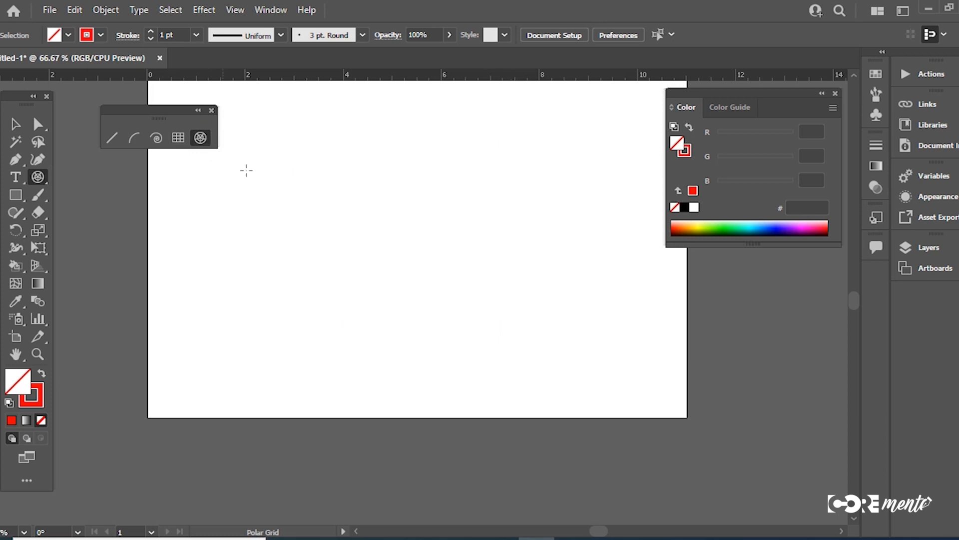
{"action": "left_click_drag", "start_coordinate": [309, 151], "coordinate": [536, 368]}
{"action": "key", "text": "Down"}
{"action": "key", "text": "Down"}
{"action": "key", "text": "Down"}
{"action": "key", "text": "Up"}
{"action": "key", "text": "Up"}
{"action": "key", "text": "Up"}
{"action": "key", "text": "Up"}
{"action": "key", "text": "Down"}
{"action": "key", "text": "Down"}
{"action": "key", "text": "Down"}
{"action": "key", "text": "Down"}
{"action": "key", "text": "Down"}
{"action": "key", "text": "Down"}
{"action": "key", "text": "Up"}
{"action": "key", "text": "Up"}
{"action": "key", "text": "Up"}
{"action": "key", "text": "Up"}
{"action": "key", "text": "Down"}
{"action": "key", "text": "Down"}
- Add and remove radial dividers while still drawing the trial polar grid
{"action": "key", "text": "Right"}
{"action": "key", "text": "Right"}
{"action": "key", "text": "Right"}
{"action": "key", "text": "Left"}
{"action": "key", "text": "Left"}
{"action": "key", "text": "Left"}
{"action": "key", "text": "Left"}
{"action": "key", "text": "Left"}
{"action": "key", "text": "Left"}
{"action": "key", "text": "Left"}
{"action": "key", "text": "Left"}
{"action": "key", "text": "Left"}
{"action": "key", "text": "Left"}
{"action": "key", "text": "Left"}
{"action": "key", "text": "Right"}
{"action": "key", "text": "Left"}
{"action": "key", "text": "Right"}
{"action": "key", "text": "Right"}
{"action": "key", "text": "Right"}
{"action": "key", "text": "Right"}
{"action": "key", "text": "Right"}
{"action": "key", "text": "Right"}
{"action": "key", "text": "Right"}
{"action": "key", "text": "Right"}
{"action": "key", "text": "Left"}
{"action": "key", "text": "Left"}
{"action": "key", "text": "Left"}
{"action": "key", "text": "Left"}
{"action": "key", "text": "Left"}
{"action": "key", "text": "Left"}
{"action": "key", "text": "Right"}
{"action": "key", "text": "Right"}
{"action": "key", "text": "Right"}
{"action": "key", "text": "Right"}
{"action": "key", "text": "Right"}
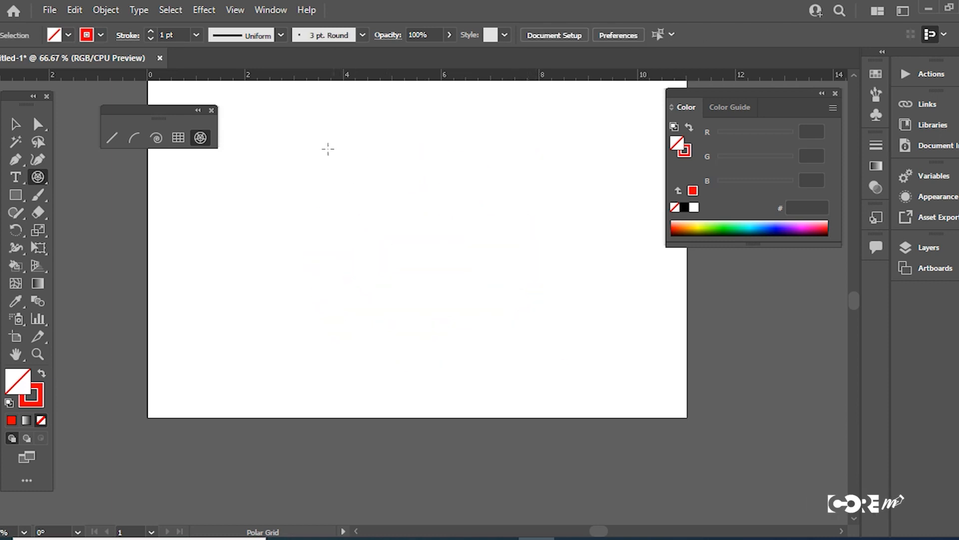
- Draw a new polar grid about 4.7 by 4.4 in, adjusting it to six rings and four radial dividers while drawing
{"action": "left_click_drag", "start_coordinate": [320, 137], "coordinate": [551, 353]}
{"action": "key", "text": "Up"}
{"action": "key", "text": "Up"}
{"action": "key", "text": "Up"}
{"action": "key", "text": "Right"}
{"action": "key", "text": "Right"}
{"action": "key", "text": "Right"}
{"action": "key", "text": "Left"}
{"action": "key", "text": "Left"}
{"action": "key", "text": "Left"}
{"action": "key", "text": "Left"}
{"action": "key", "text": "Left"}
{"action": "key", "text": "Left"}
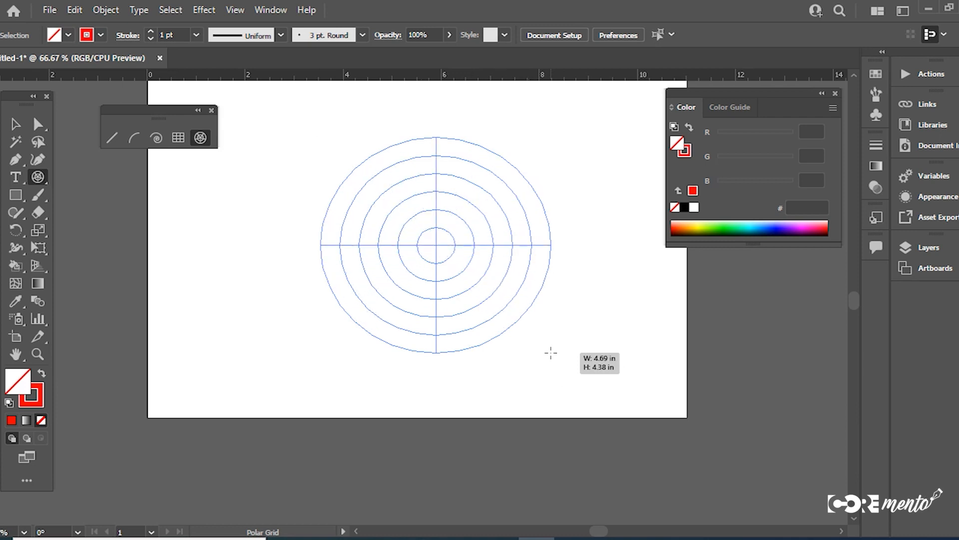
- Finish the polar grid constrained to a perfect circle, and decline turning on Sticky Keys
{"action": "left_click_drag", "start_coordinate": [551, 353], "coordinate": [547, 354]}
{"action": "key", "text": "shift"}
{"action": "key", "text": "shift"}
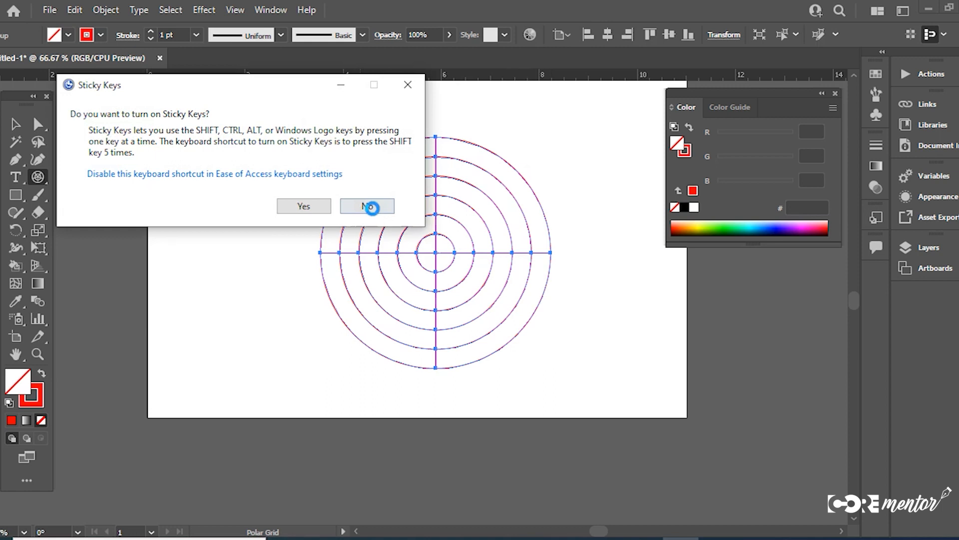
{"action": "left_click", "coordinate": [368, 206]}
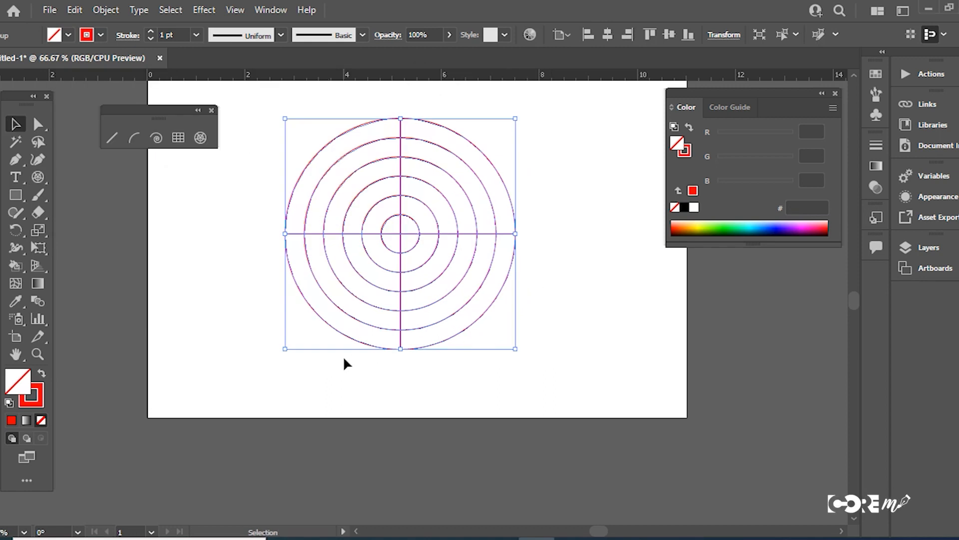